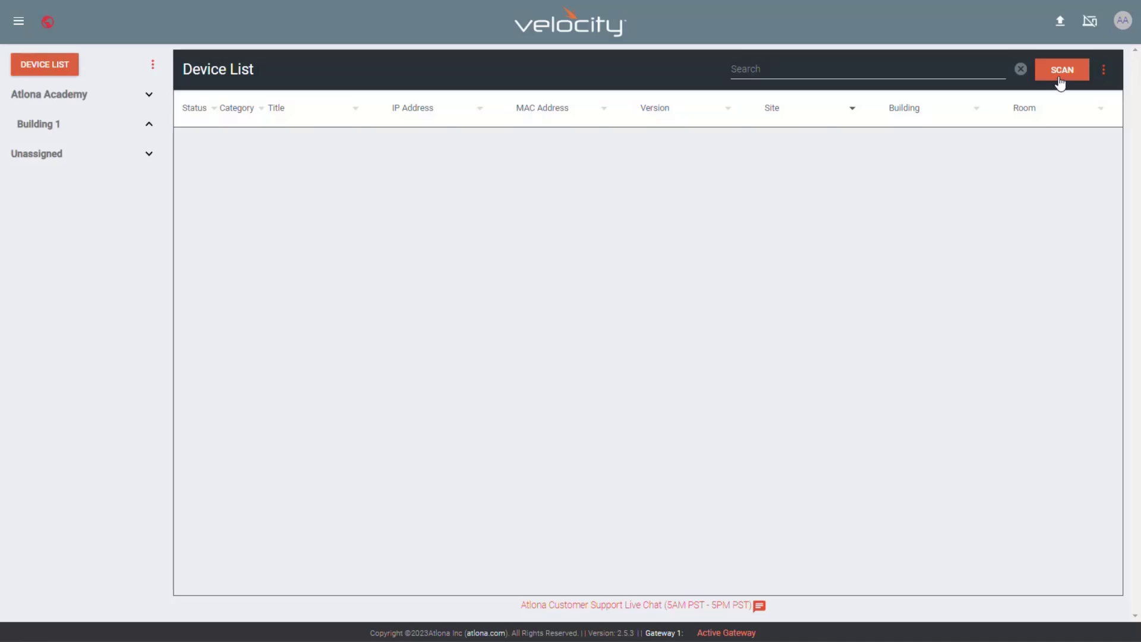
Scan the eth0: 10.1.0.5/23 network for devices
{"action": "left_click", "coordinate": [1061, 71]}
{"action": "left_click", "coordinate": [598, 260]}
{"action": "left_click", "coordinate": [573, 315]}
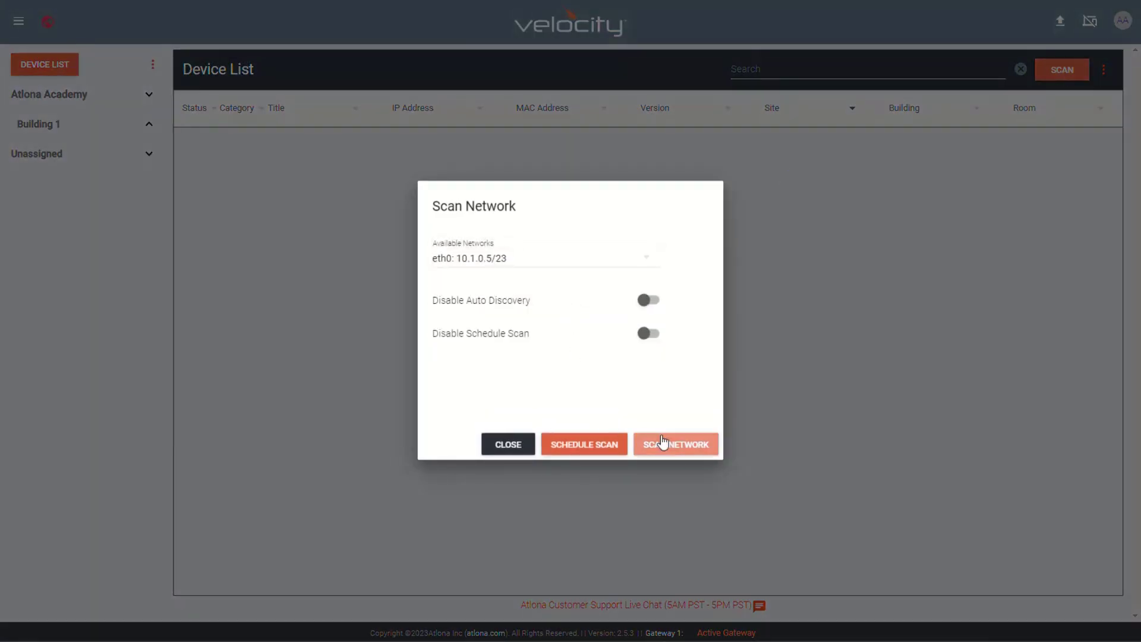
{"action": "left_click", "coordinate": [663, 443]}
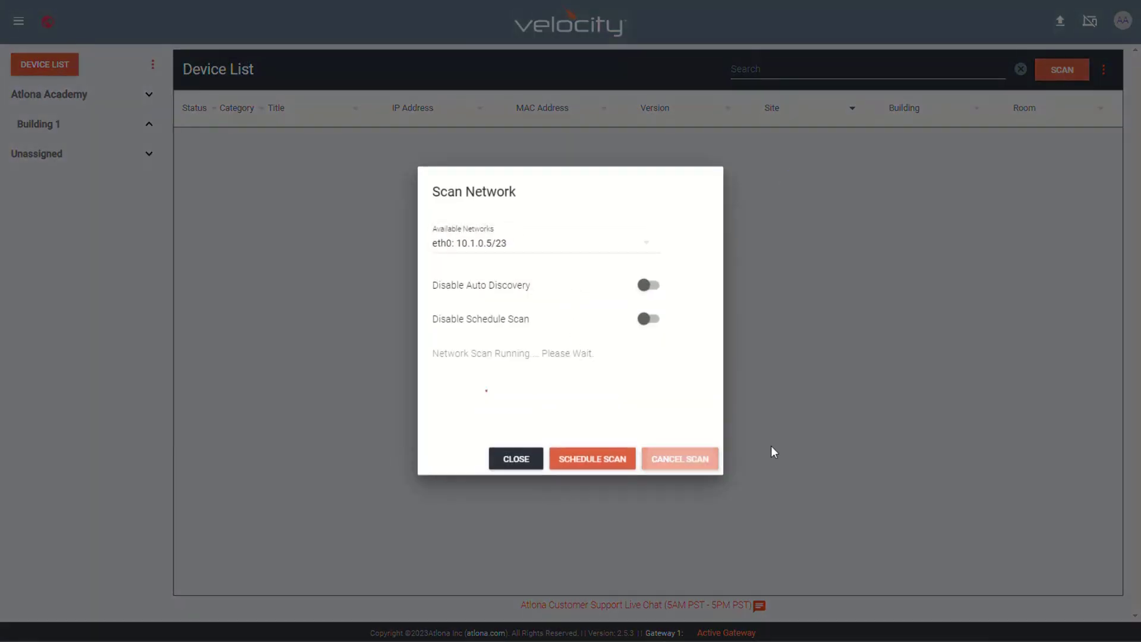
{"action": "left_click", "coordinate": [861, 446]}
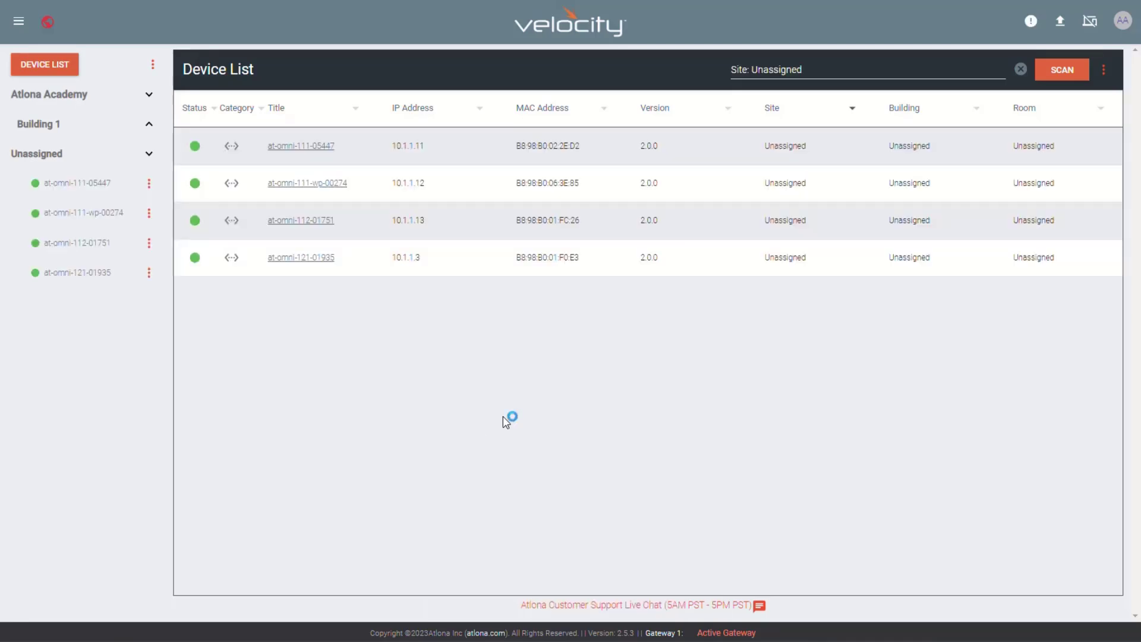
Move the unassigned device at-omni-111-05447 into Atlona Academy / Building 1 / OmniStream Multiview
{"action": "left_click", "coordinate": [148, 122]}
{"action": "left_click", "coordinate": [149, 214]}
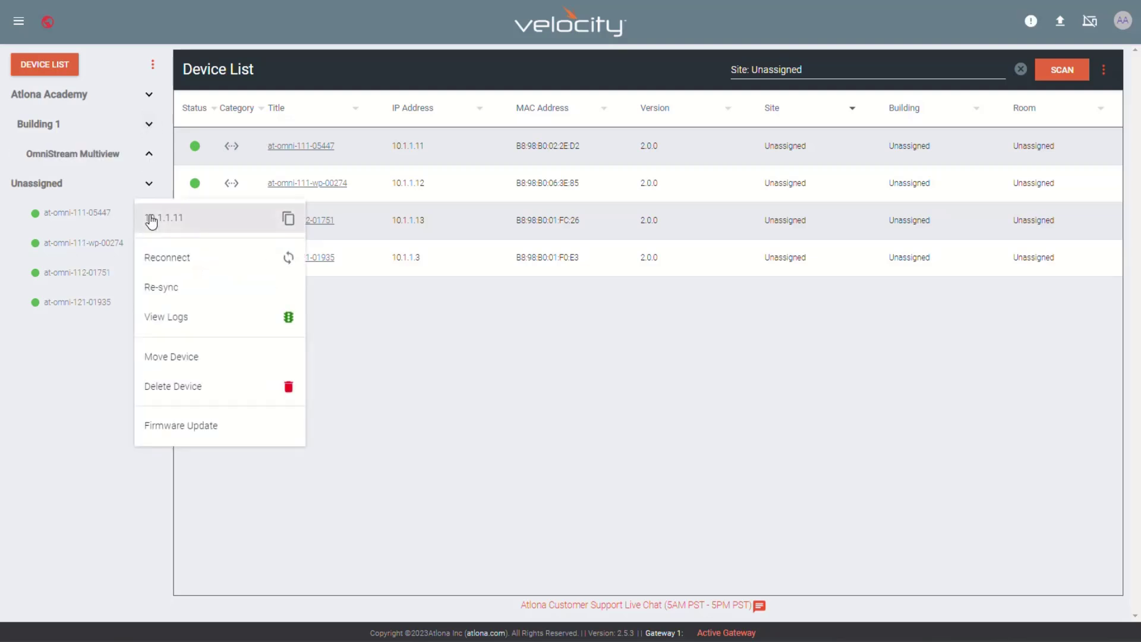
{"action": "left_click", "coordinate": [168, 363]}
{"action": "left_click", "coordinate": [729, 264]}
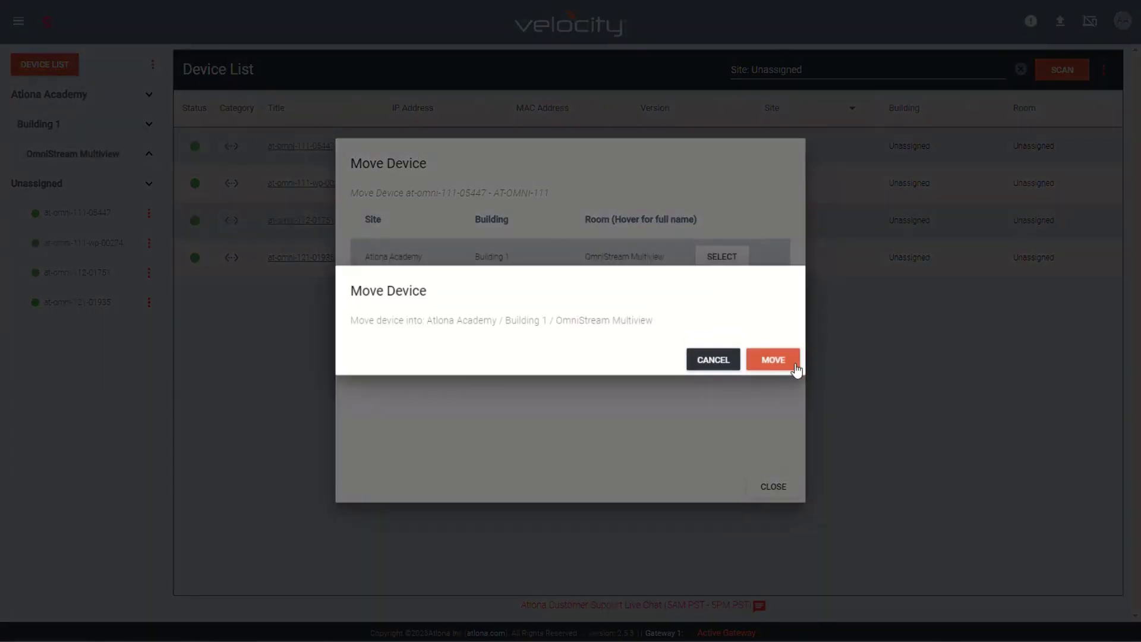
{"action": "left_click", "coordinate": [791, 363]}
Move the unassigned devices at-omni-111-wp-00274, at-omni-112-01751 and at-omni-121-01935 into the OmniStream Multiview room
{"action": "left_click", "coordinate": [149, 213]}
{"action": "left_click", "coordinate": [179, 362]}
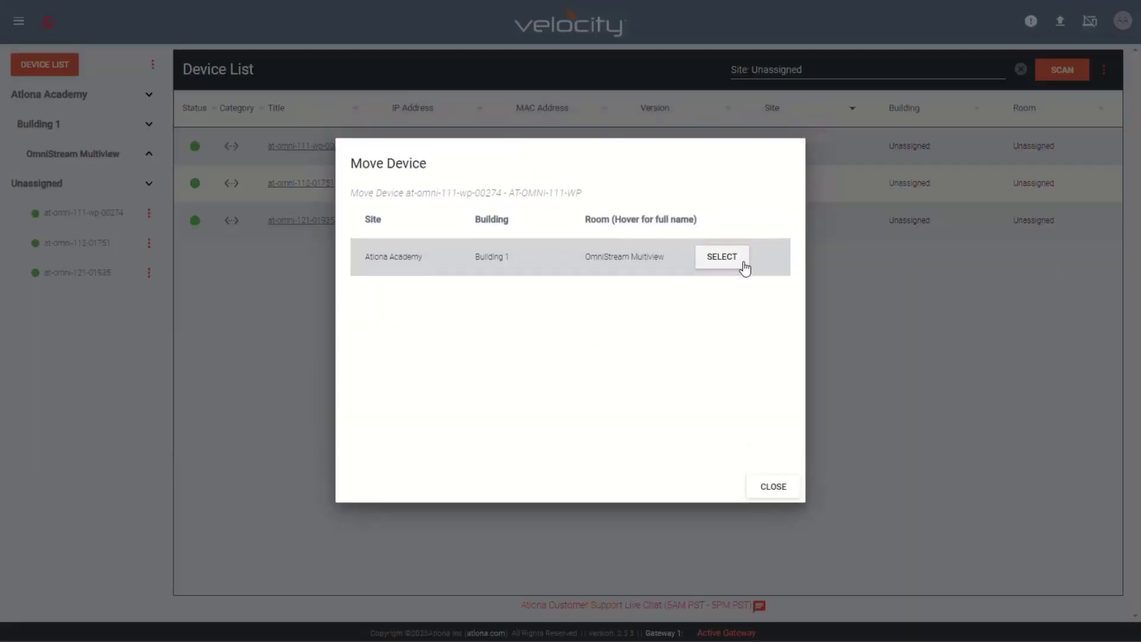
{"action": "left_click", "coordinate": [740, 262]}
{"action": "left_click", "coordinate": [767, 360]}
{"action": "left_click_drag", "start_coordinate": [102, 217], "coordinate": [112, 159]}
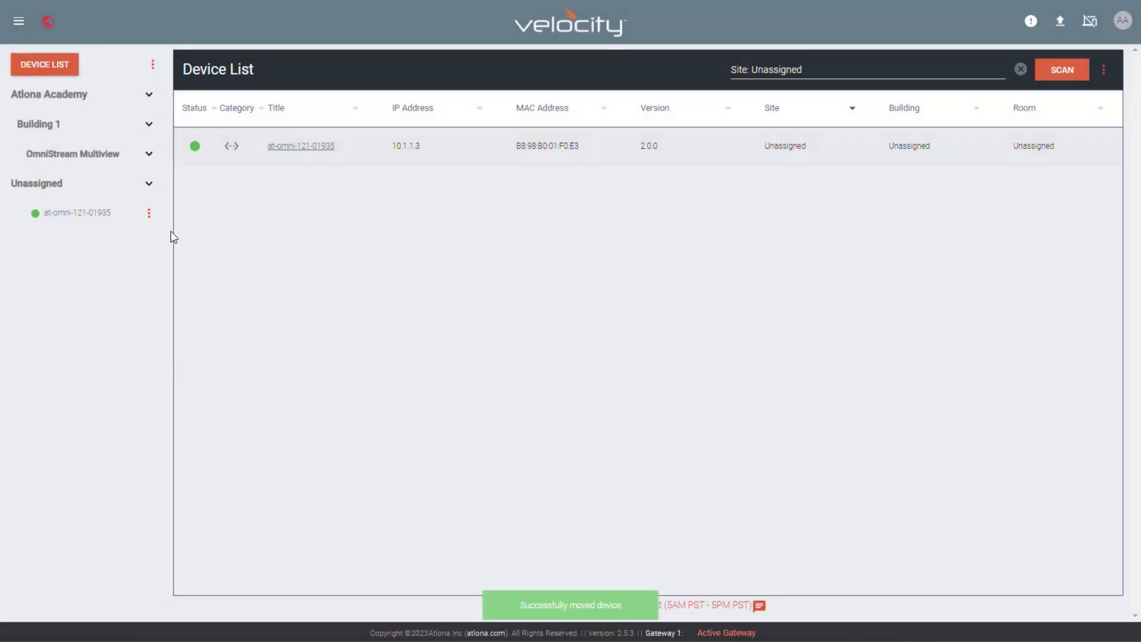
{"action": "left_click_drag", "start_coordinate": [93, 213], "coordinate": [98, 156]}
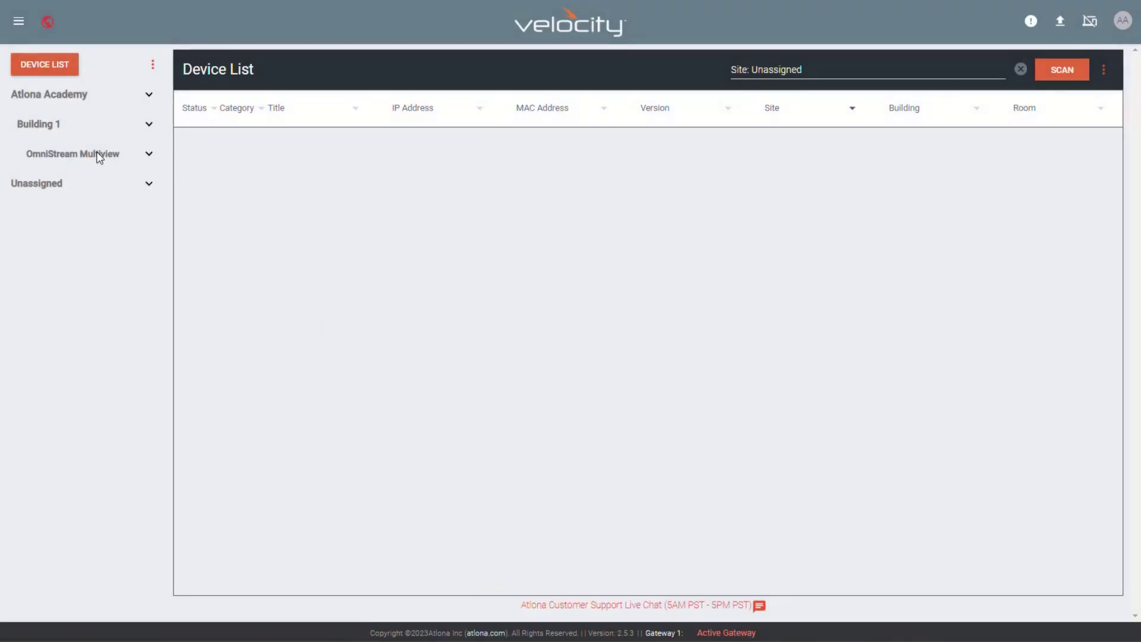
Open the OmniStream Multiview room of Building 1 for modification
{"action": "left_click", "coordinate": [19, 21]}
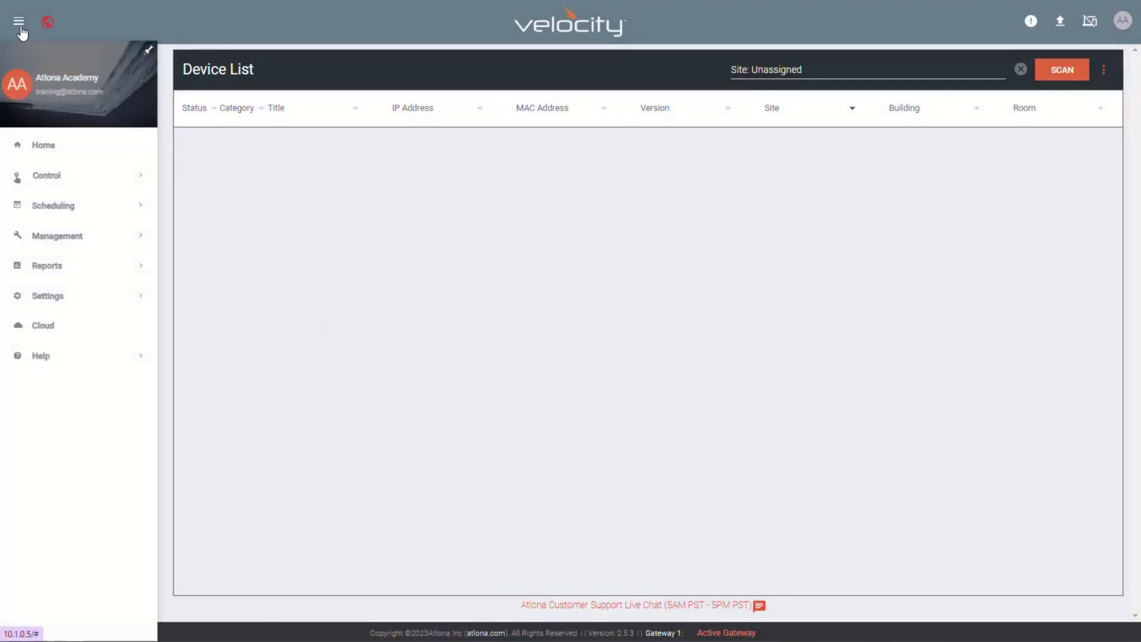
{"action": "left_click", "coordinate": [140, 236]}
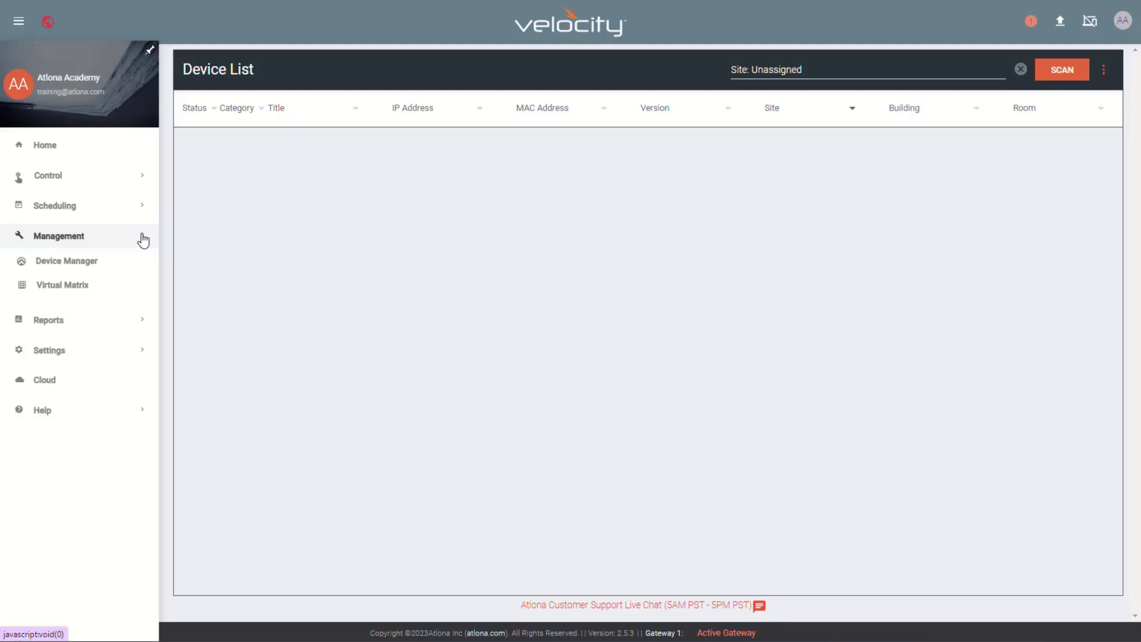
{"action": "left_click", "coordinate": [86, 287]}
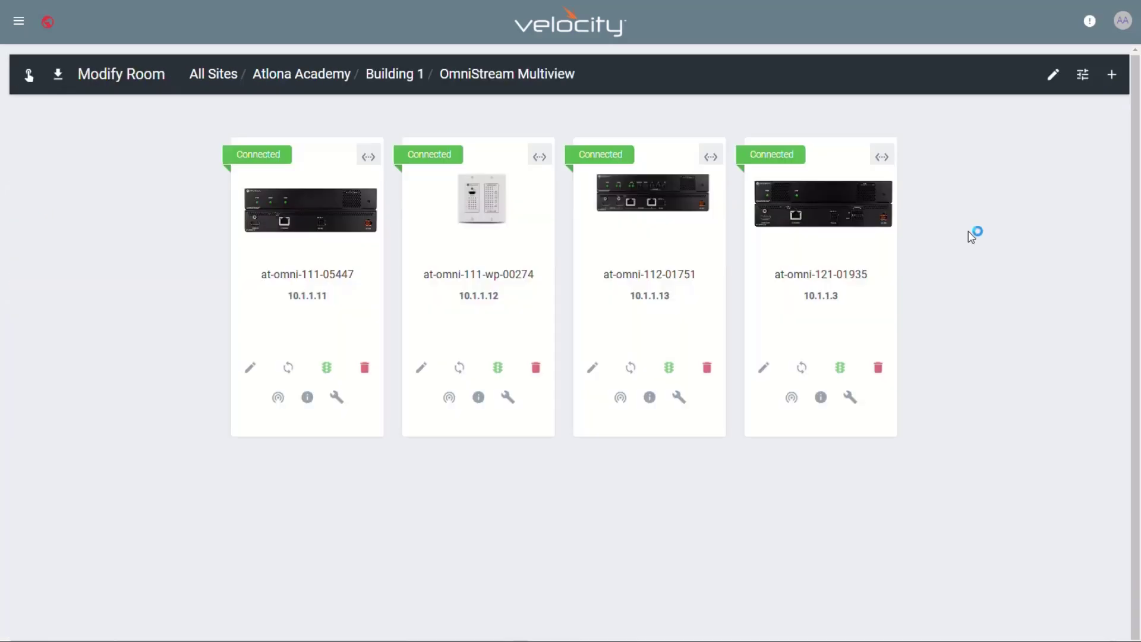
Search the technology drivers for "Display" and add one LG Displays v2: Most Newer to the room
{"action": "left_click", "coordinate": [1110, 77]}
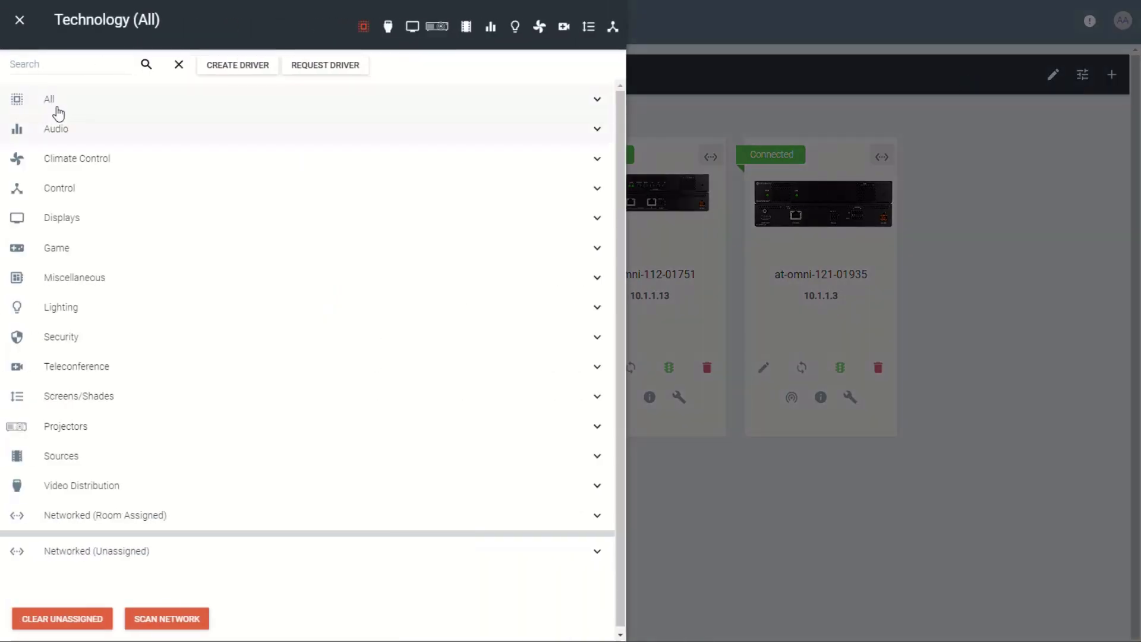
{"action": "type", "text": "Display"}
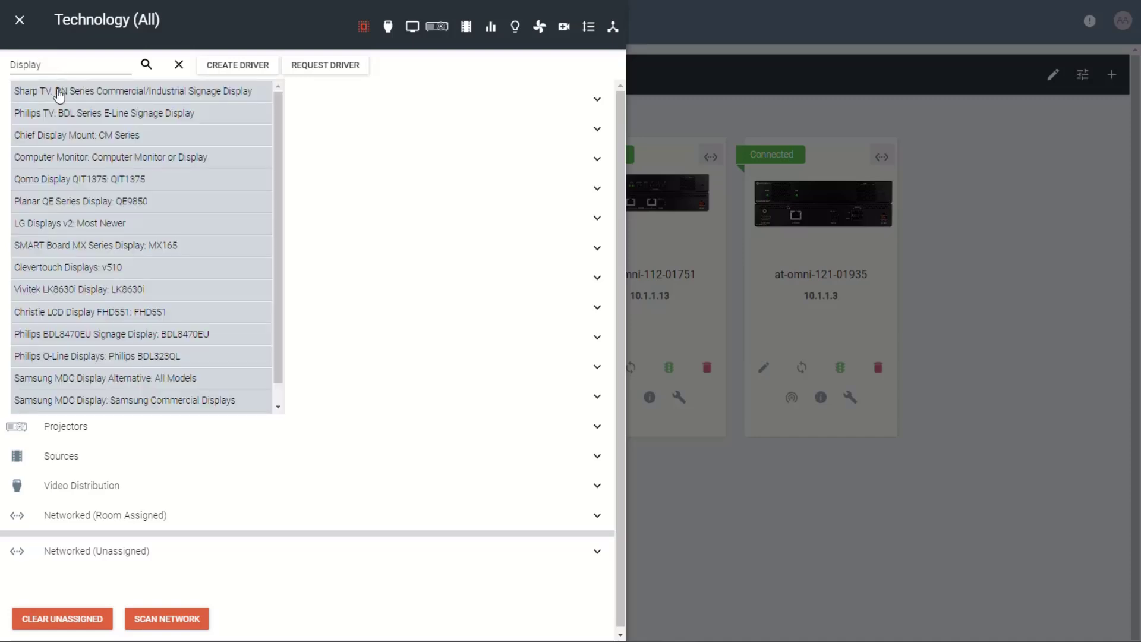
{"action": "left_click", "coordinate": [65, 222]}
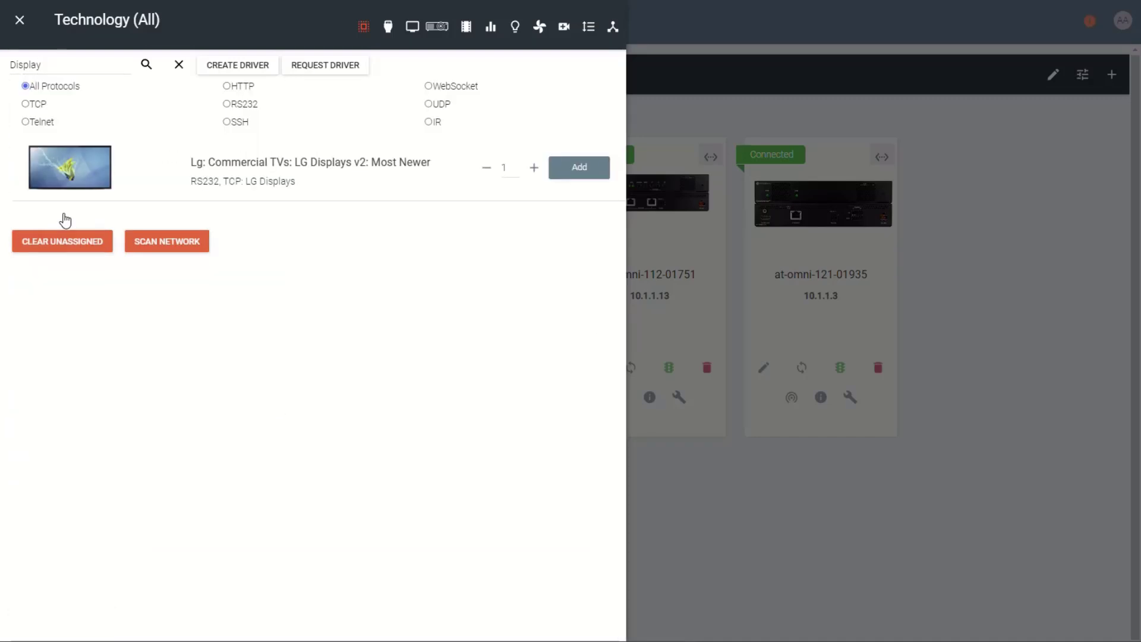
{"action": "left_click", "coordinate": [566, 180]}
Search the drivers for "Touch Panel" and add one Atlona Velocity 8" Touch Panel - Black: AT-VTP-800-BL
{"action": "left_click", "coordinate": [77, 65]}
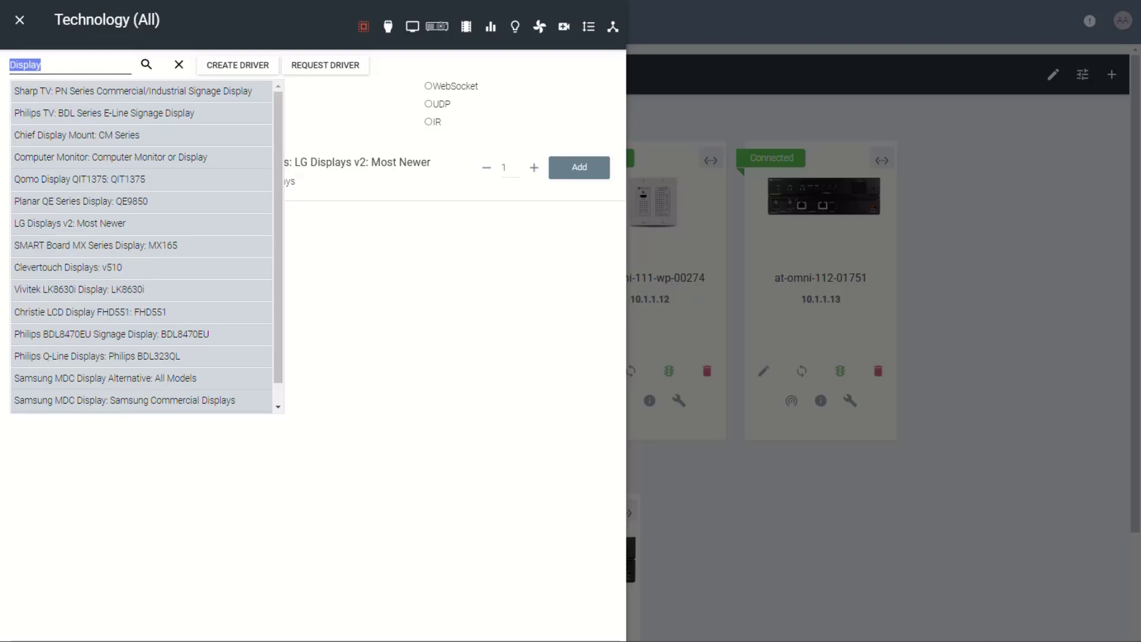
{"action": "type", "text": "Touch Panel"}
{"action": "left_click", "coordinate": [15, 90]}
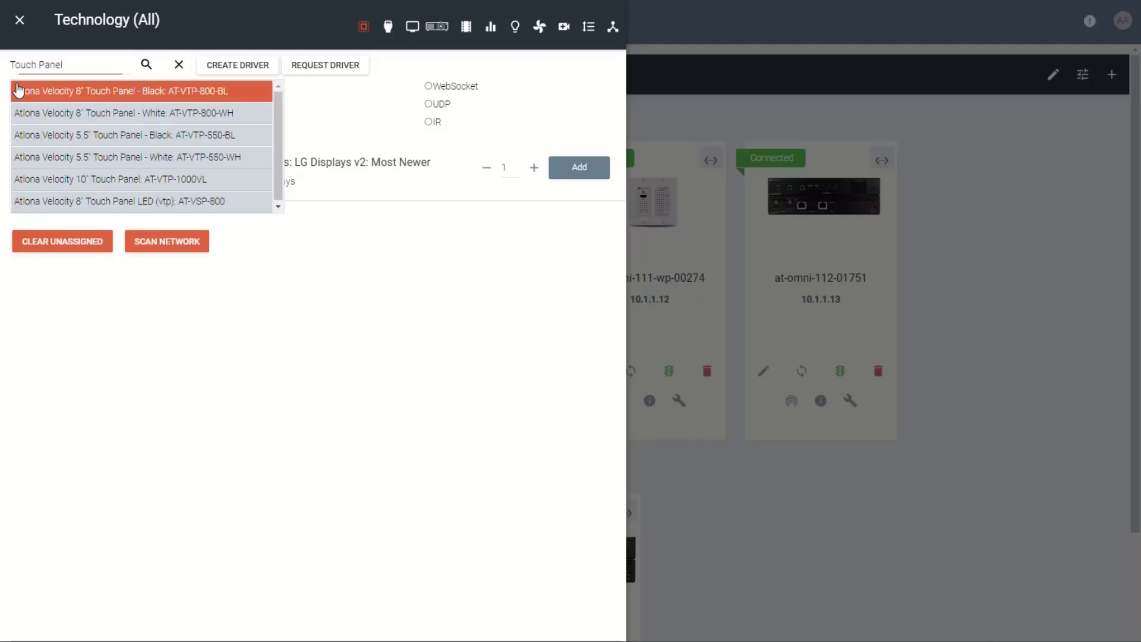
{"action": "left_click", "coordinate": [578, 172]}
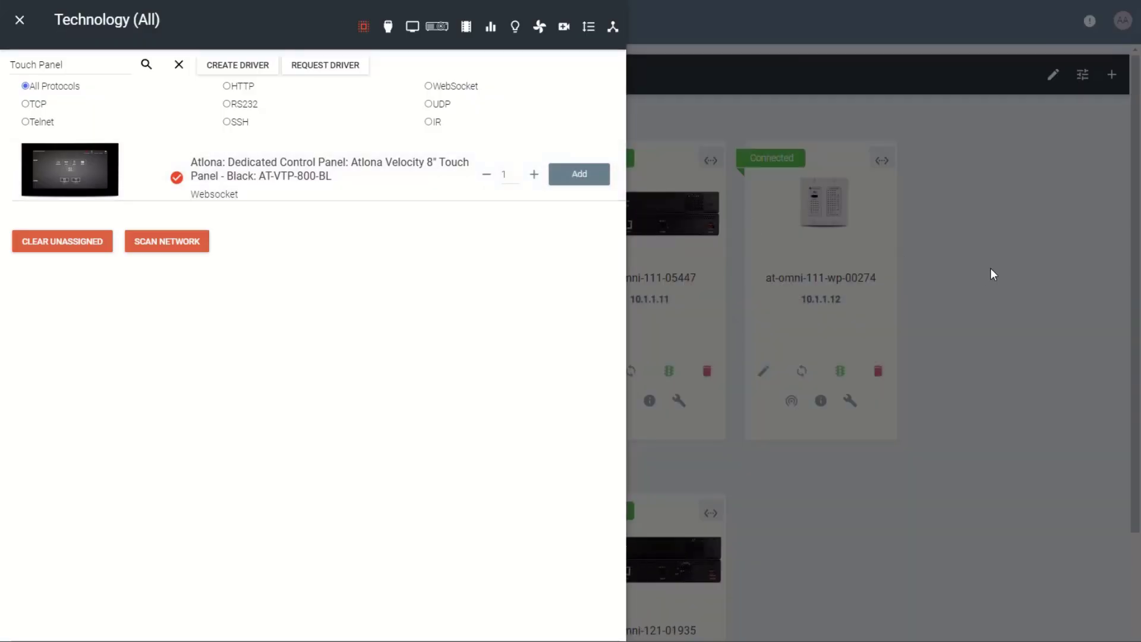
{"action": "left_click", "coordinate": [990, 269]}
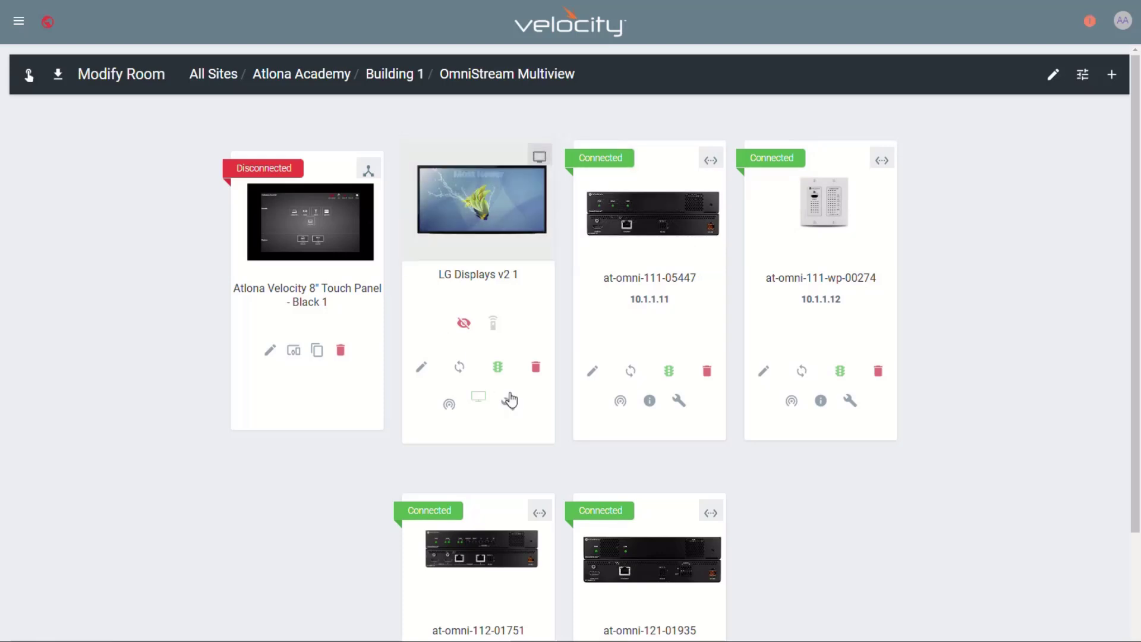
Set the alias of the at-omni-111-05447 encoder to Laptop
{"action": "left_click", "coordinate": [593, 373]}
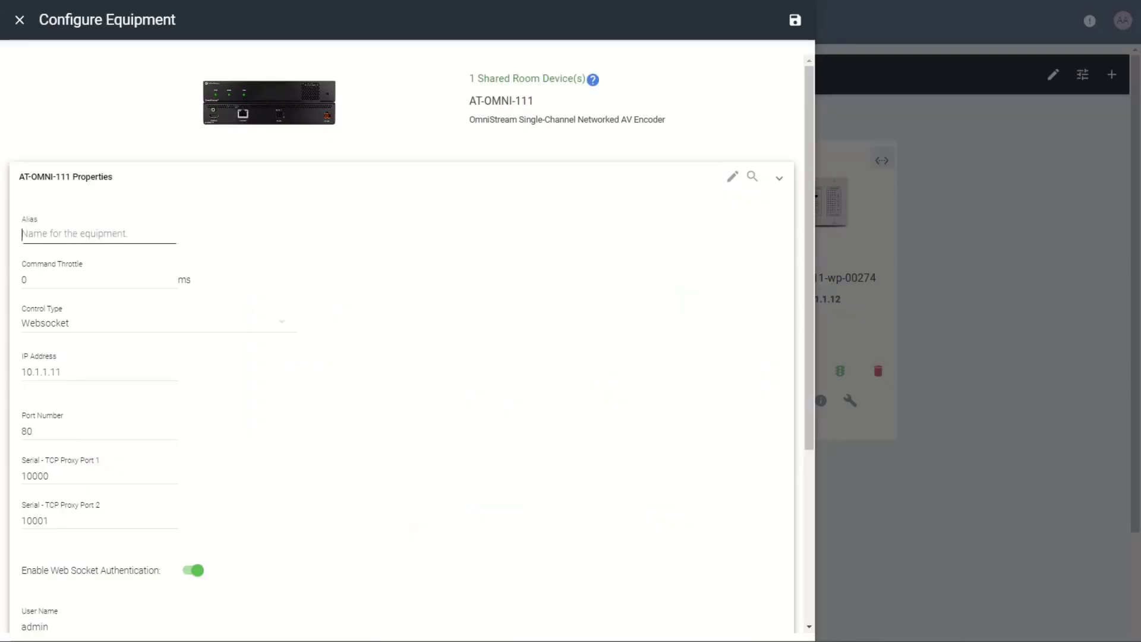
{"action": "type", "text": "Laptop"}
{"action": "key", "text": "ctrl"}
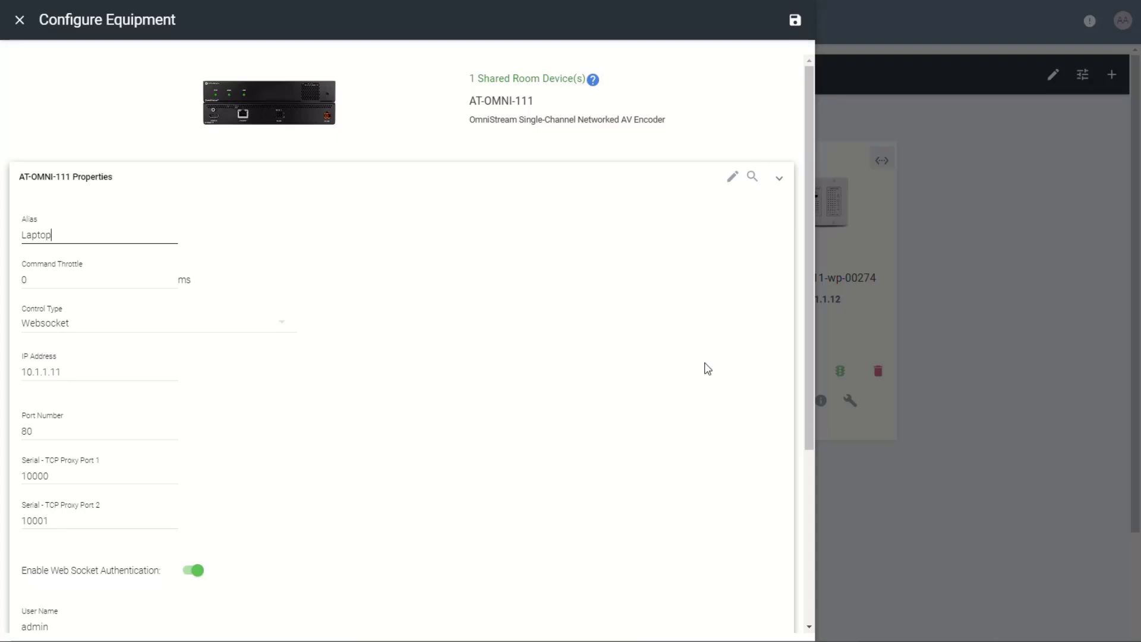
Set the Laptop encoder's HDMI 1 input alias to Laptop, show its screen button, and save the configuration
{"action": "scroll", "coordinate": [706, 368], "scroll_direction": "down", "scroll_amount": 4}
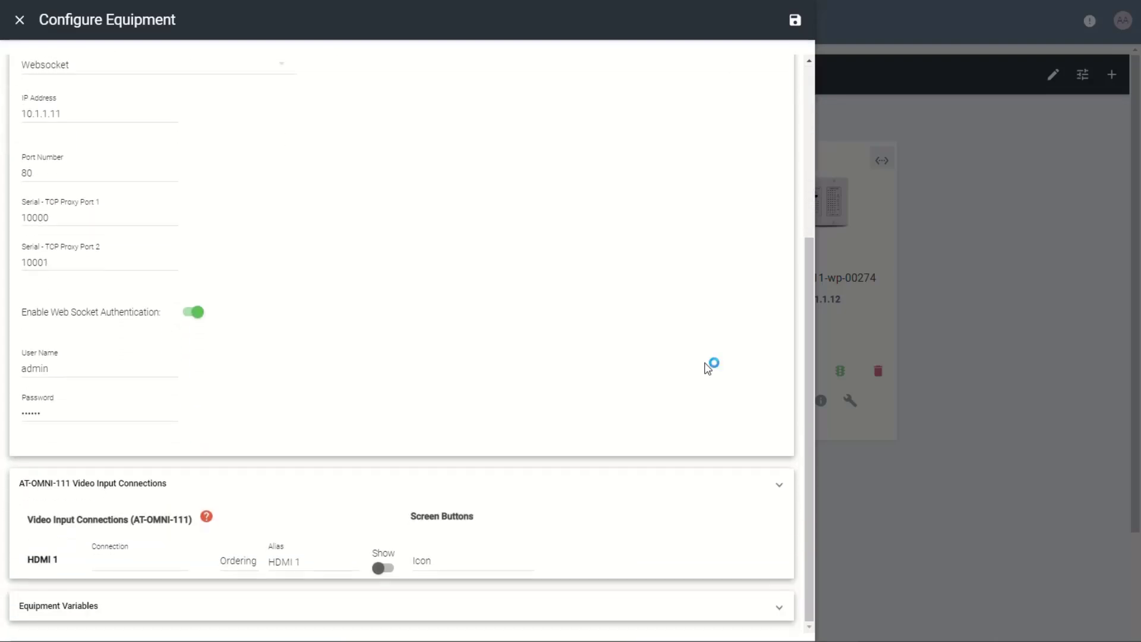
{"action": "left_click_drag", "start_coordinate": [321, 563], "coordinate": [232, 550]}
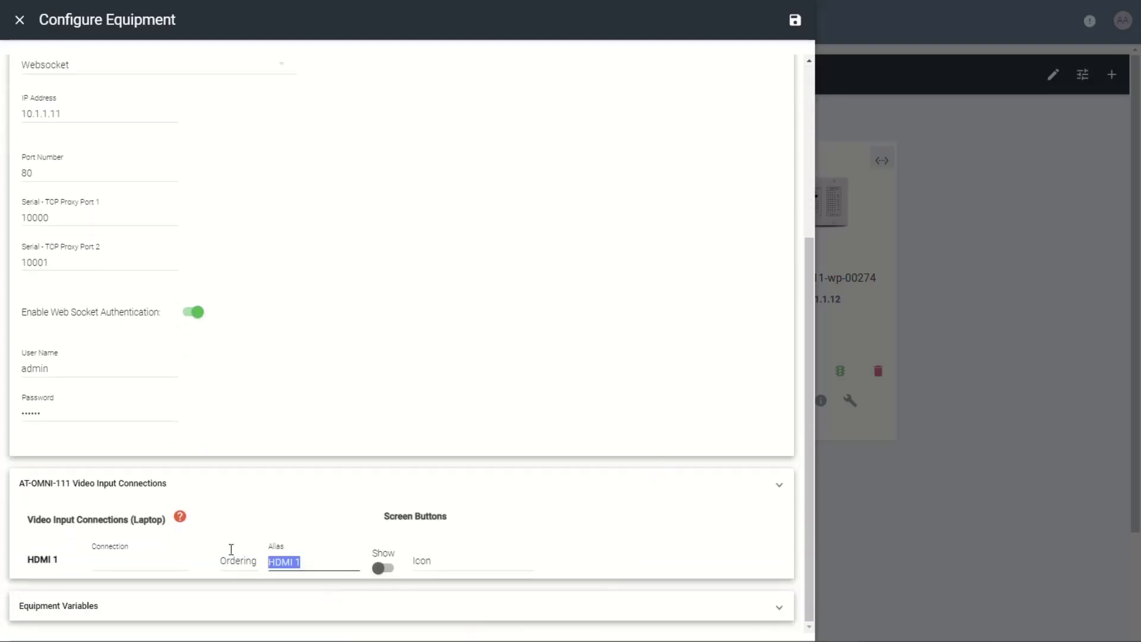
{"action": "type", "text": "Laptop"}
{"action": "left_click", "coordinate": [384, 567]}
{"action": "scroll", "coordinate": [566, 468], "scroll_direction": "up", "scroll_amount": 4}
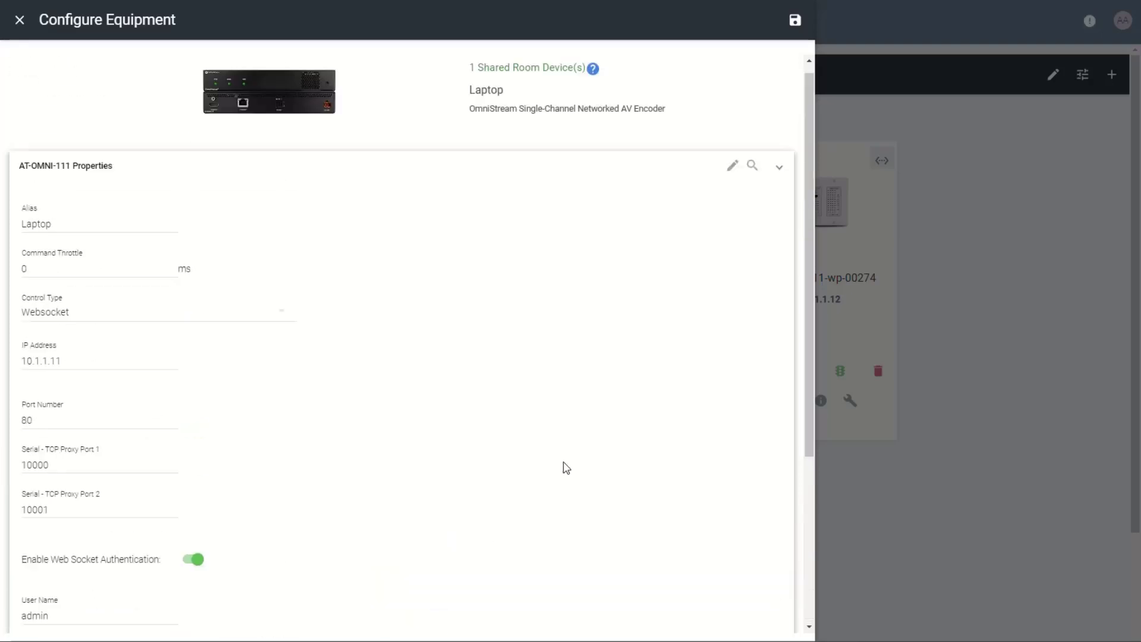
{"action": "left_click", "coordinate": [796, 27]}
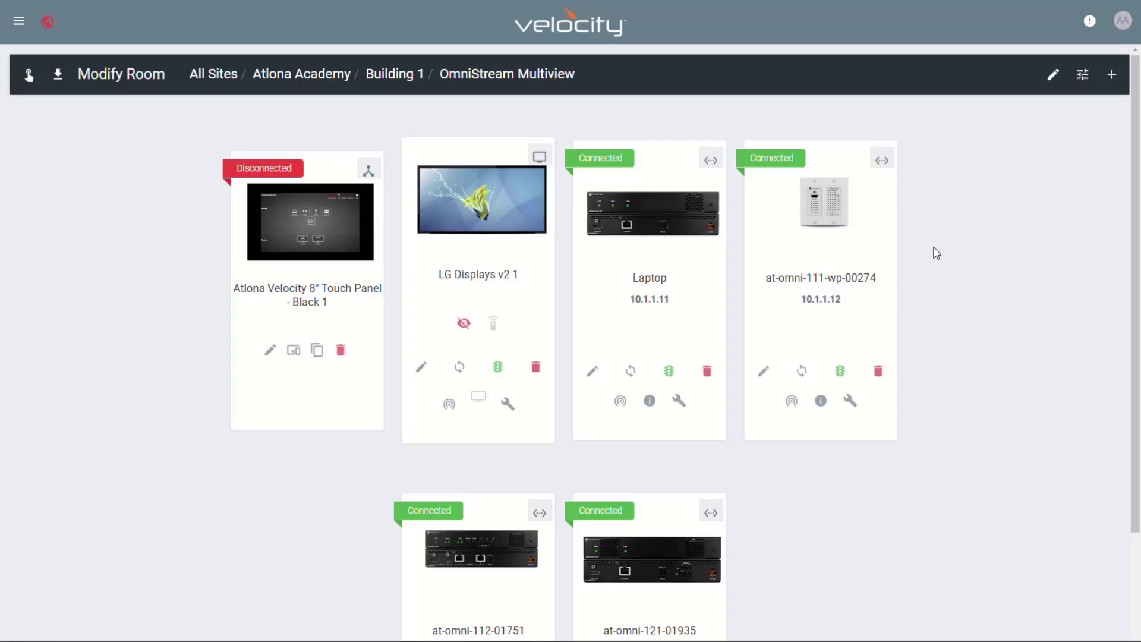
Set the alias of the at-omni-111-wp-00274 wallplate encoder to Camera
{"action": "left_click", "coordinate": [764, 372]}
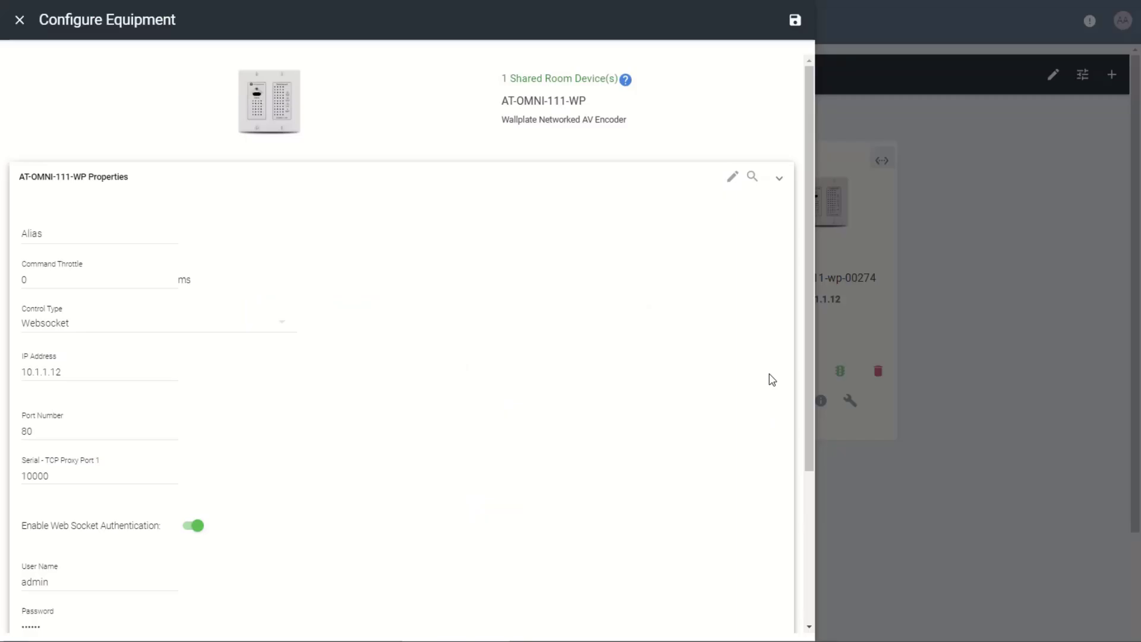
{"action": "left_click", "coordinate": [52, 235]}
{"action": "type", "text": "Camera"}
Set the Camera encoder's HDMI 1 input alias to Camera, show its screen button, and save the configuration
{"action": "scroll", "coordinate": [412, 345], "scroll_direction": "down", "scroll_amount": 3}
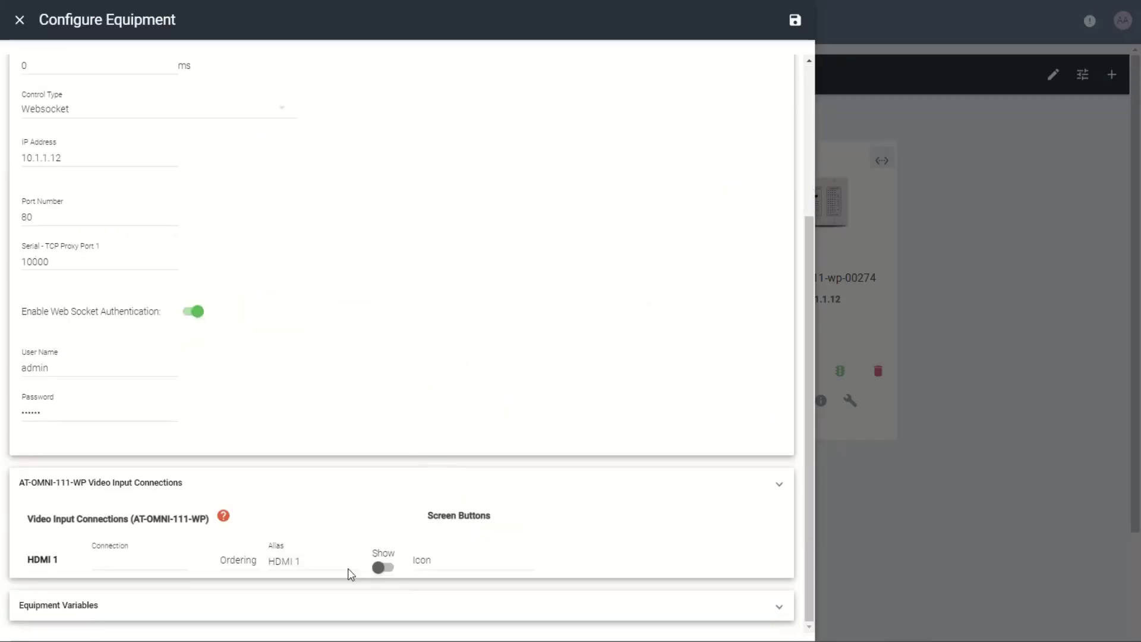
{"action": "left_click_drag", "start_coordinate": [349, 565], "coordinate": [213, 561]}
{"action": "type", "text": "Camera"}
{"action": "left_click", "coordinate": [384, 568]}
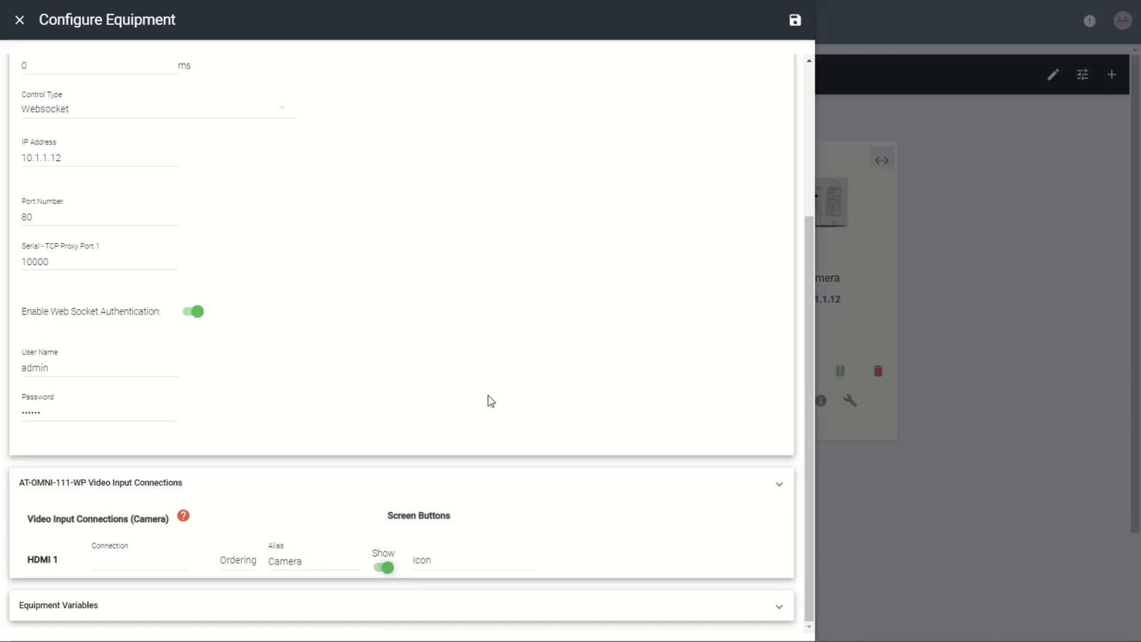
{"action": "left_click", "coordinate": [795, 20]}
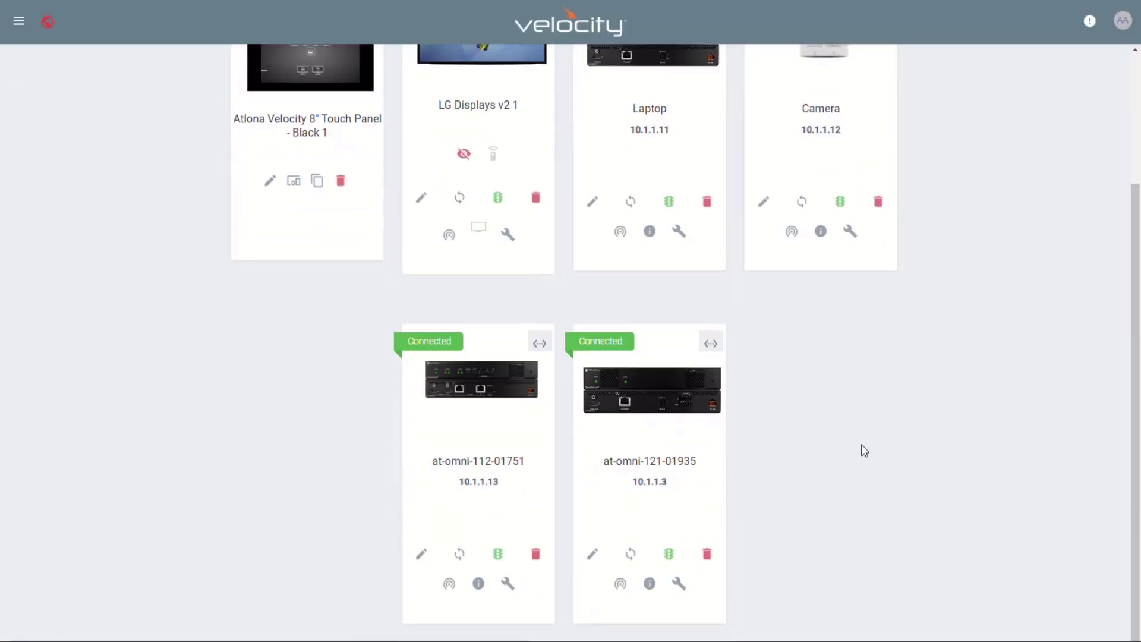
Set the alias of the at-omni-112-01751 dual-channel encoder to Wave-Media
{"action": "left_click", "coordinate": [421, 559]}
{"action": "left_click", "coordinate": [98, 235]}
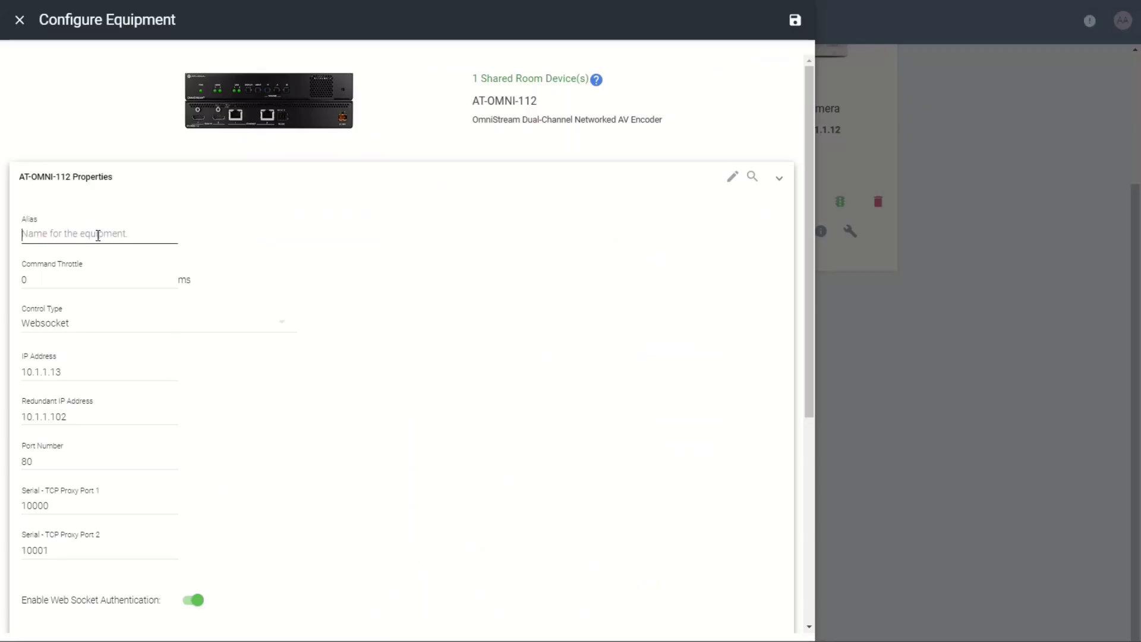
{"action": "type", "text": "Wave-Media"}
Show both HDMI input buttons of the Wave-Media encoder and alias HDMI 1 as Wave and HDMI 2 as Media Player
{"action": "scroll", "coordinate": [291, 402], "scroll_direction": "down", "scroll_amount": 5}
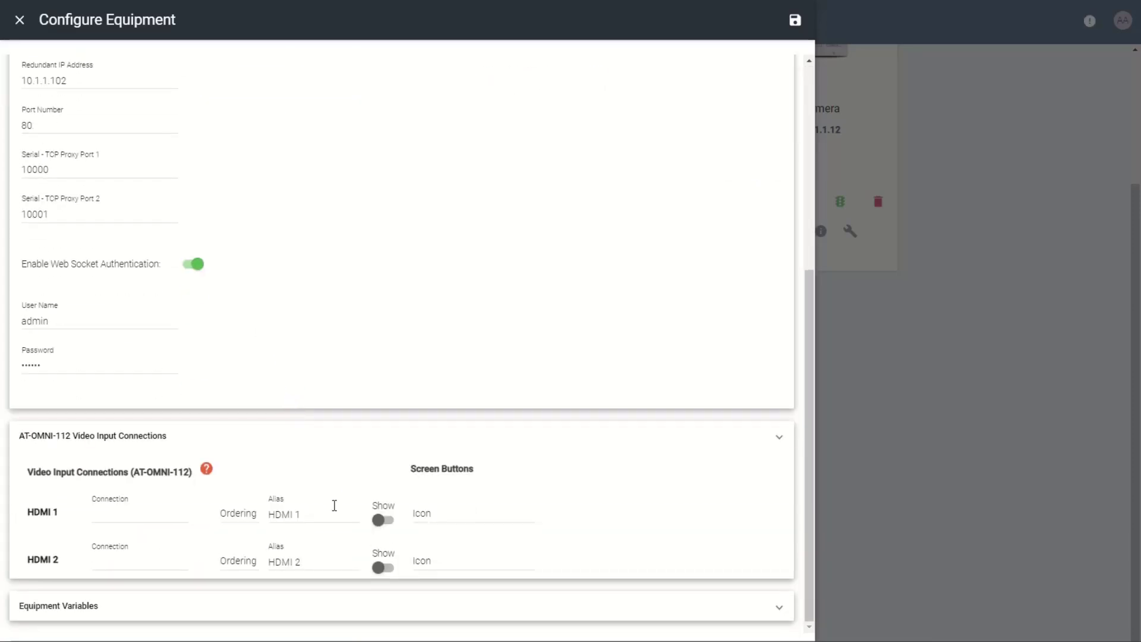
{"action": "left_click", "coordinate": [384, 520]}
{"action": "left_click", "coordinate": [384, 569]}
{"action": "left_click", "coordinate": [324, 515]}
{"action": "type", "text": "Wave"}
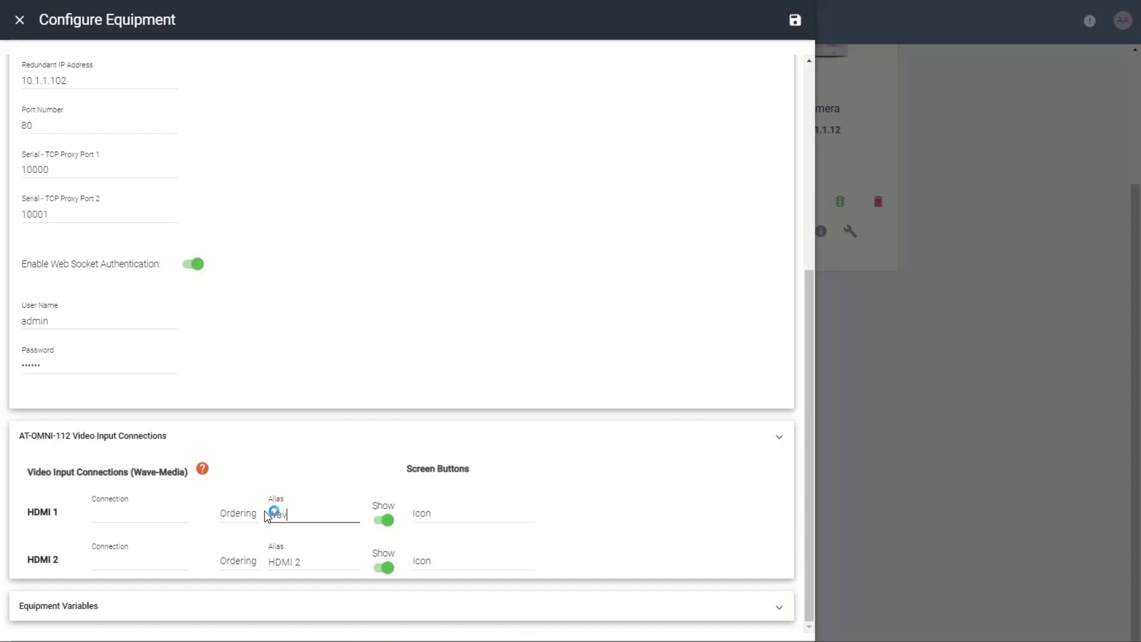
{"action": "left_click", "coordinate": [315, 565]}
{"action": "type", "text": "Media Player"}
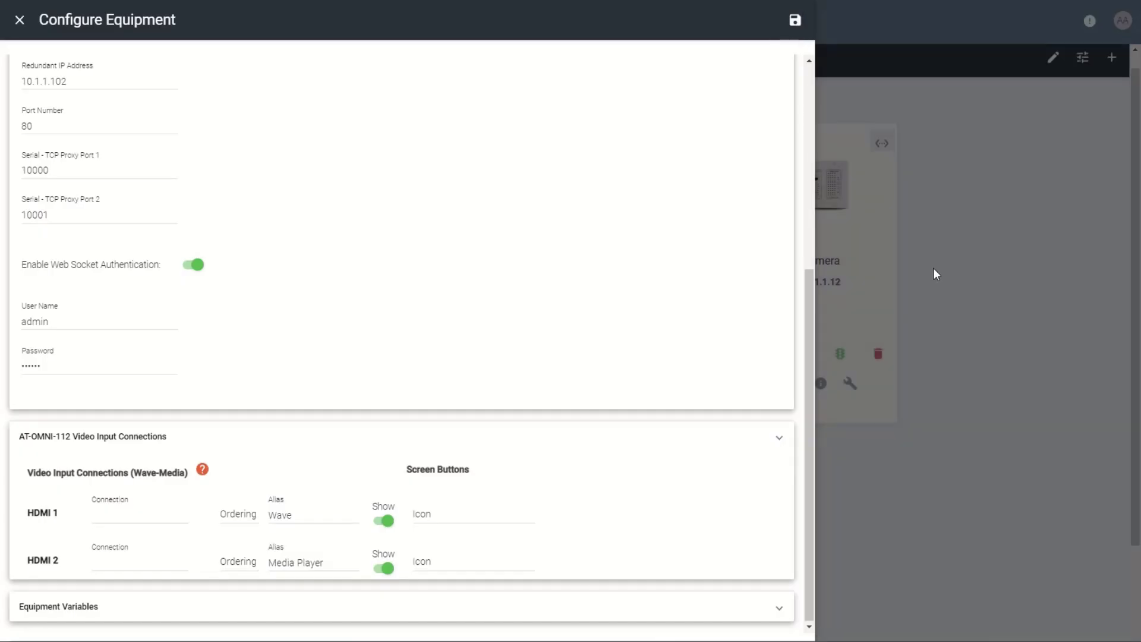
{"action": "left_click", "coordinate": [935, 273]}
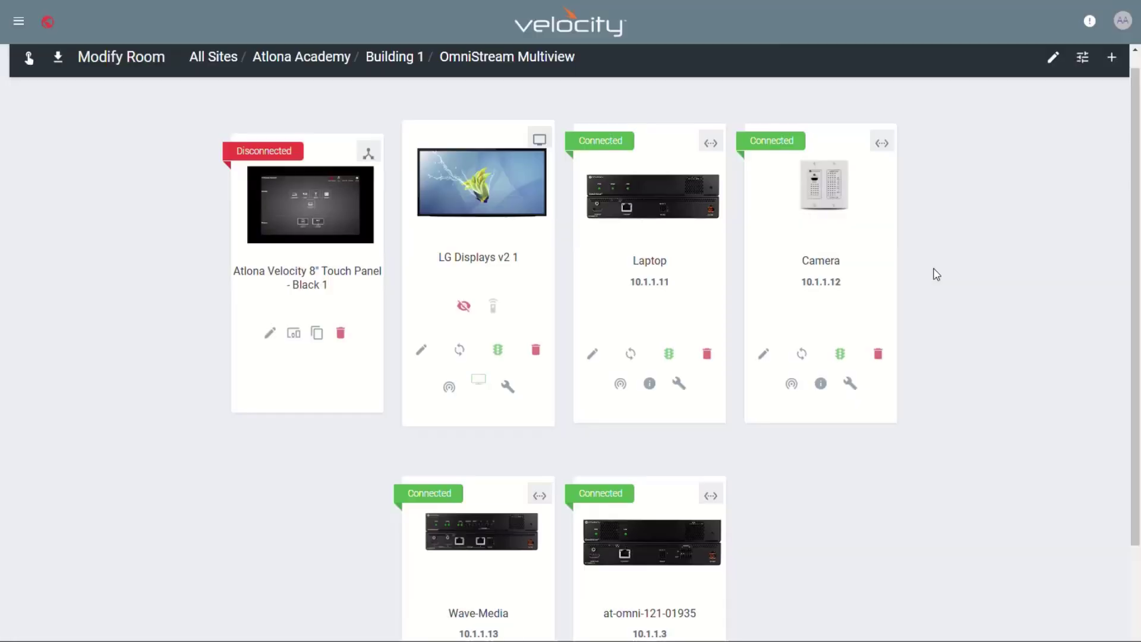
Connect the at-omni-121-01935 decoder's HDMI 1 video output to the LG Displays v2 1 HDMI1 input and save the configuration
{"action": "scroll", "coordinate": [762, 492], "scroll_direction": "down", "scroll_amount": 2}
{"action": "left_click", "coordinate": [590, 554]}
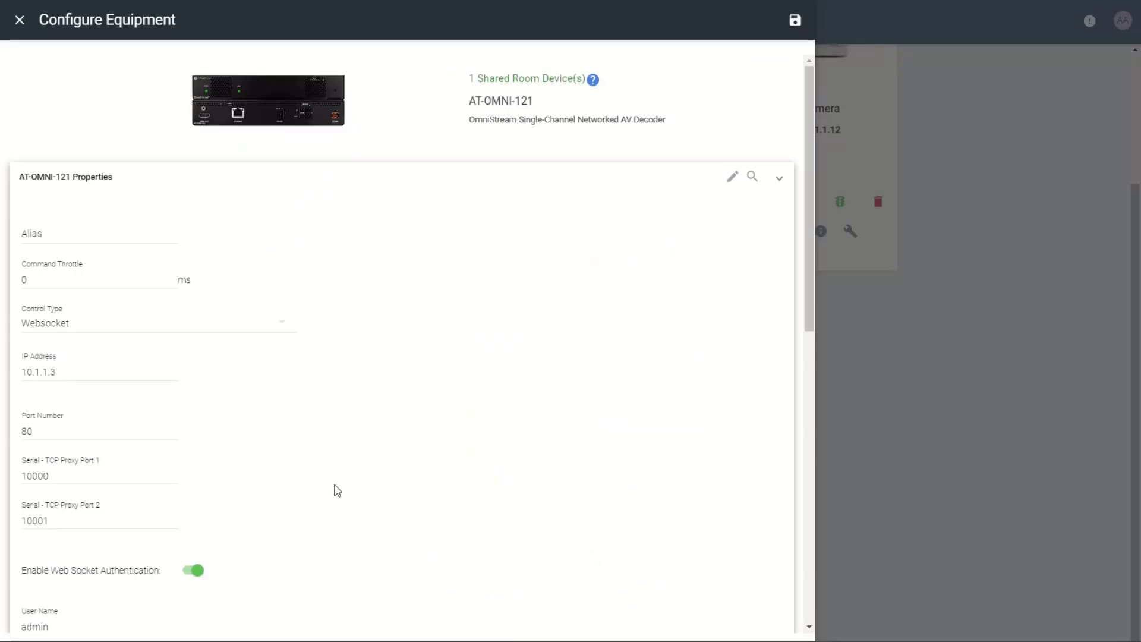
{"action": "scroll", "coordinate": [335, 490], "scroll_direction": "down", "scroll_amount": 5}
{"action": "left_click", "coordinate": [222, 413]}
{"action": "scroll", "coordinate": [348, 382], "scroll_direction": "down", "scroll_amount": 3}
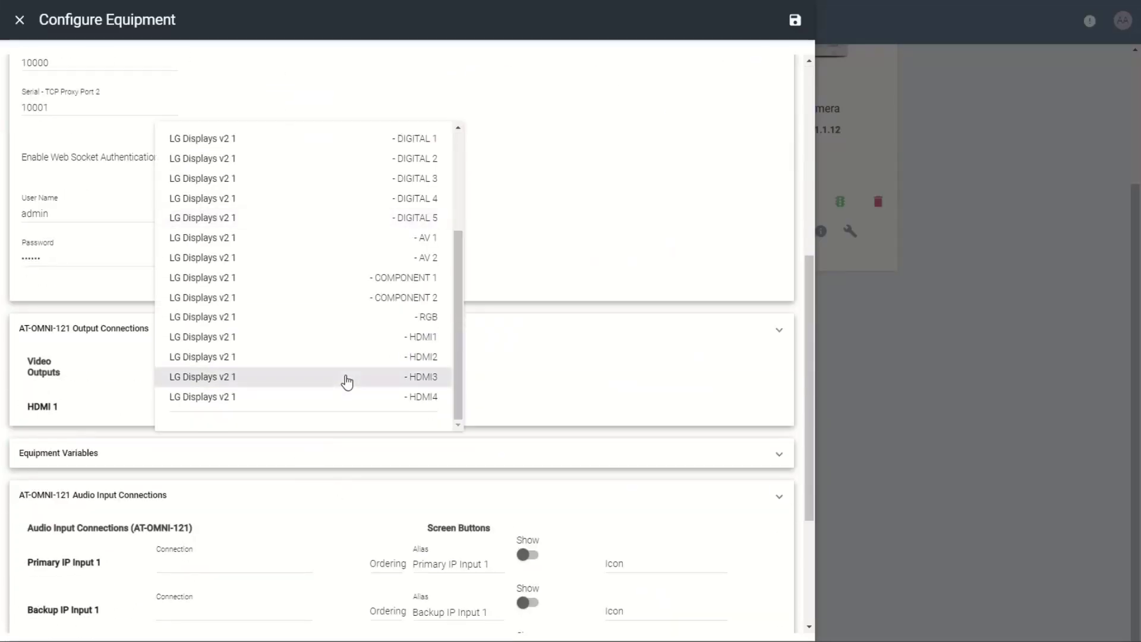
{"action": "left_click", "coordinate": [333, 337]}
{"action": "left_click", "coordinate": [795, 22]}
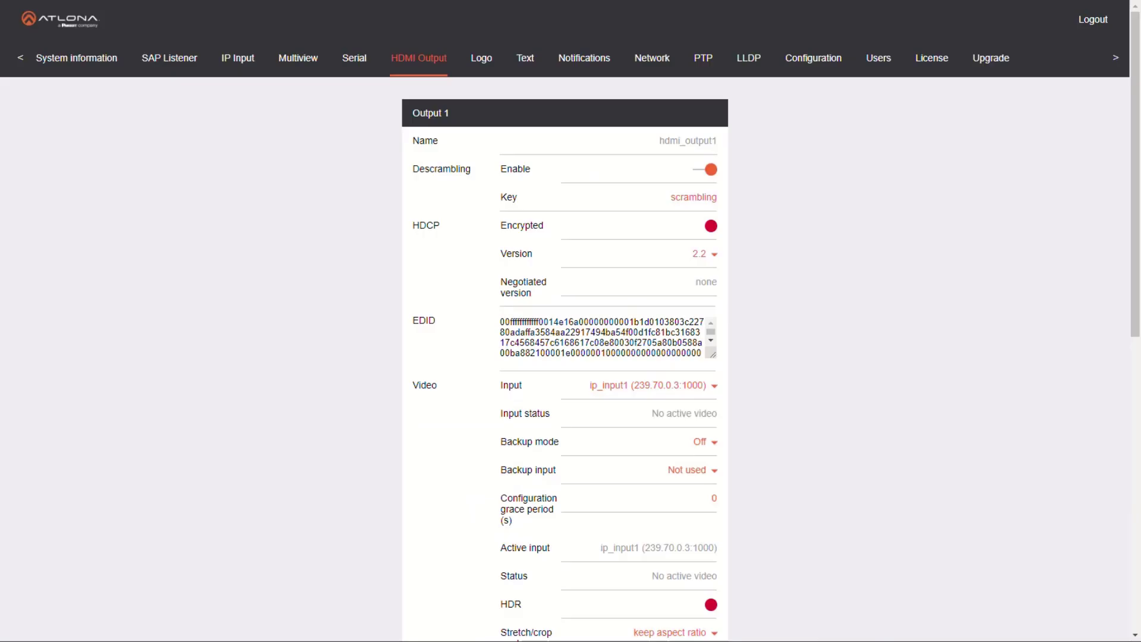
On the decoder's web interface, enable ip_input1 and ip_input3 in the IP input settings and save
{"action": "left_click", "coordinate": [245, 62]}
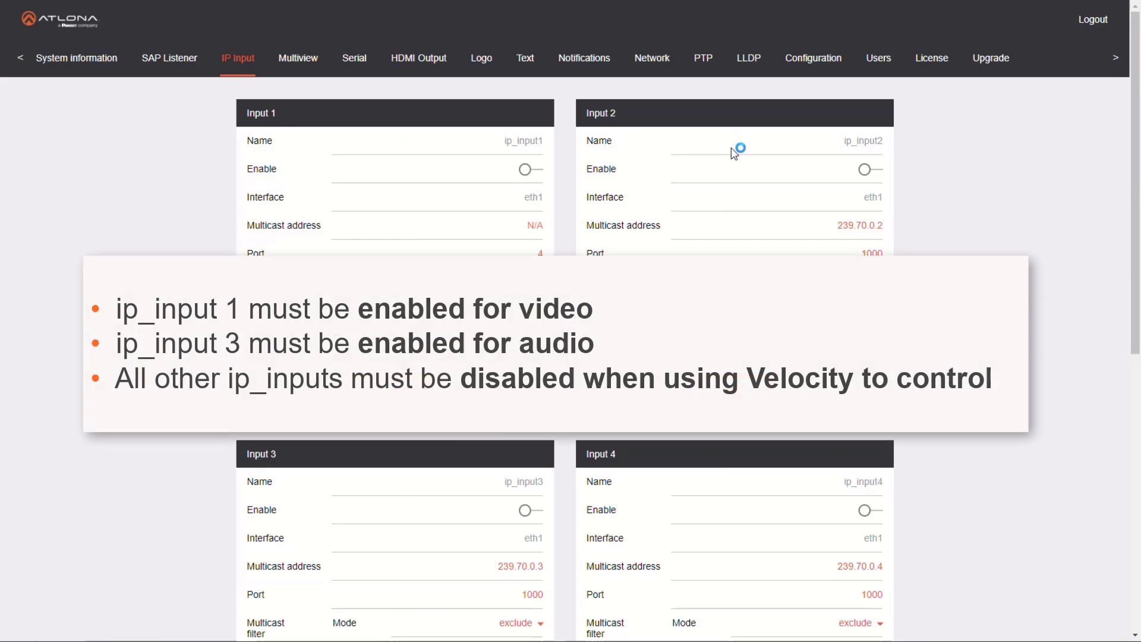
{"action": "left_click", "coordinate": [526, 171]}
{"action": "scroll", "coordinate": [899, 202], "scroll_direction": "down", "scroll_amount": 2}
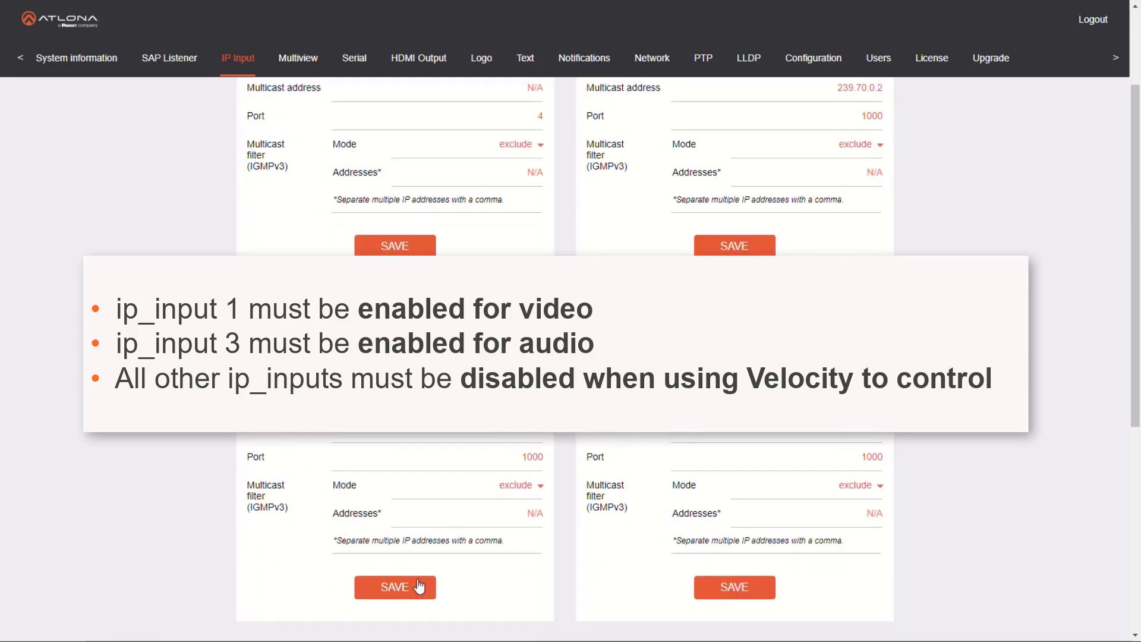
{"action": "left_click", "coordinate": [424, 590]}
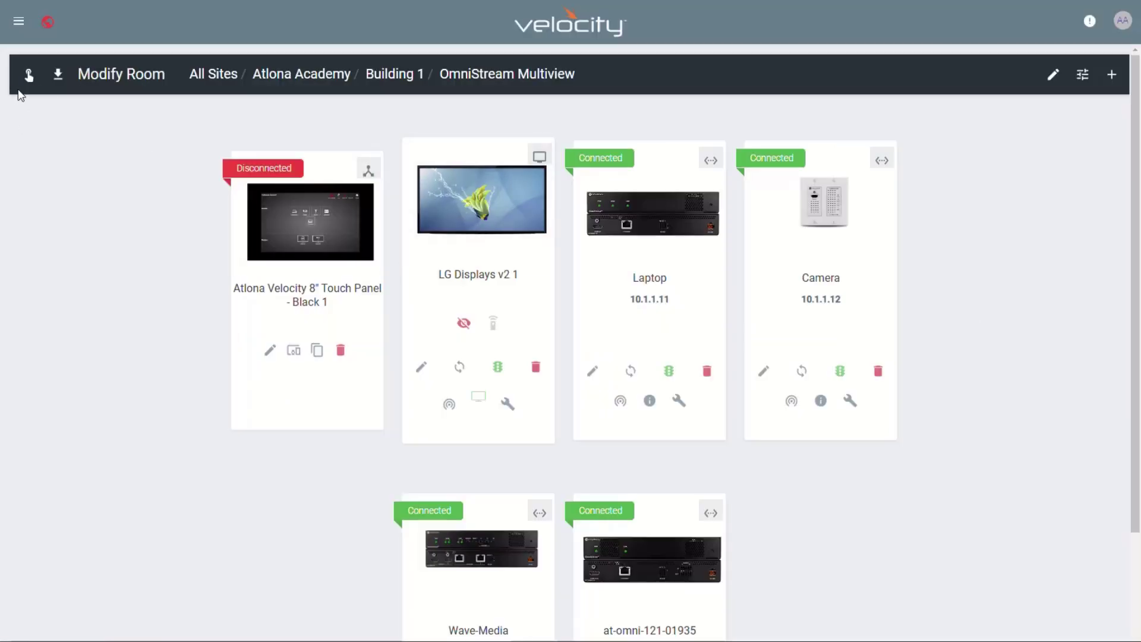
Launch the room's control interface and route the Wave source and the Media Player source in turn to the LG display
{"action": "left_click", "coordinate": [29, 74]}
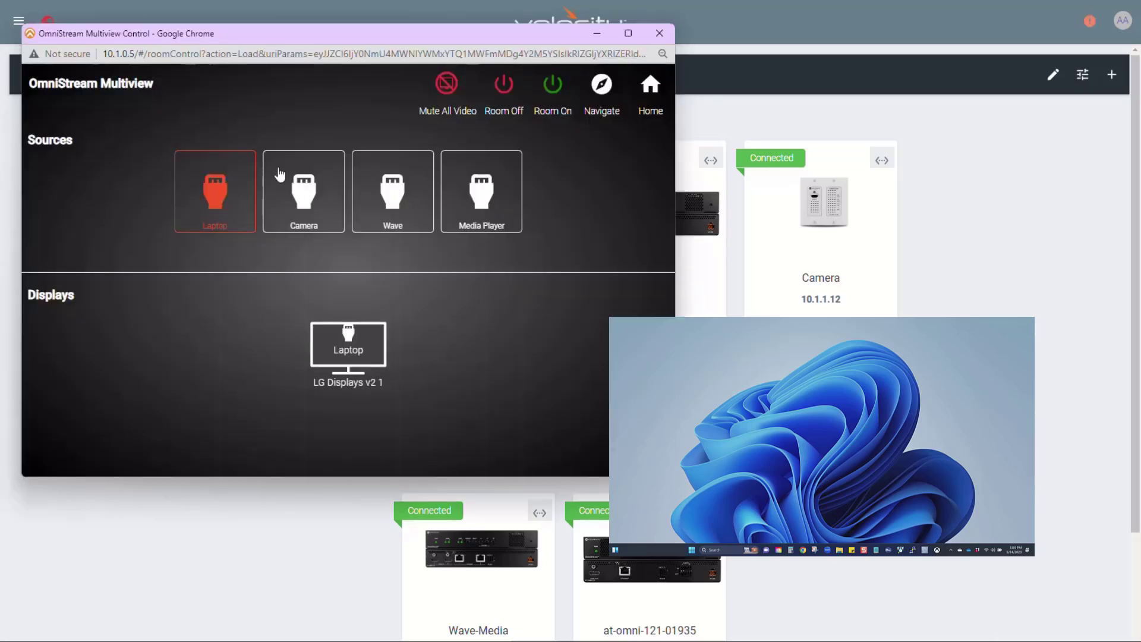
{"action": "left_click_drag", "start_coordinate": [387, 196], "coordinate": [370, 343]}
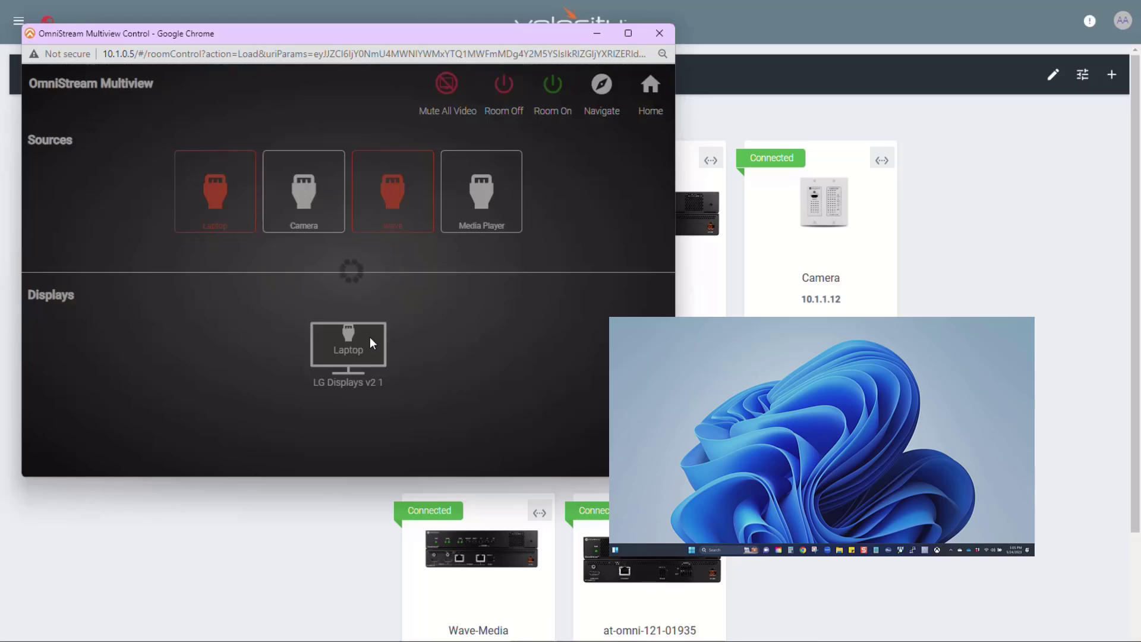
{"action": "left_click_drag", "start_coordinate": [501, 206], "coordinate": [359, 330]}
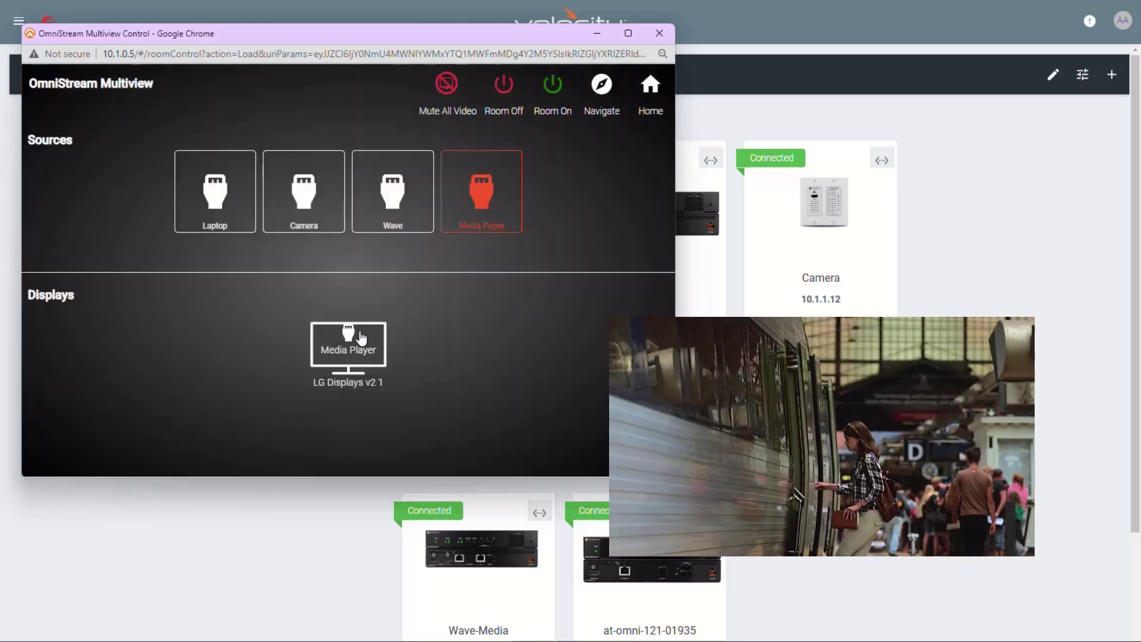
{"action": "left_click", "coordinate": [690, 467]}
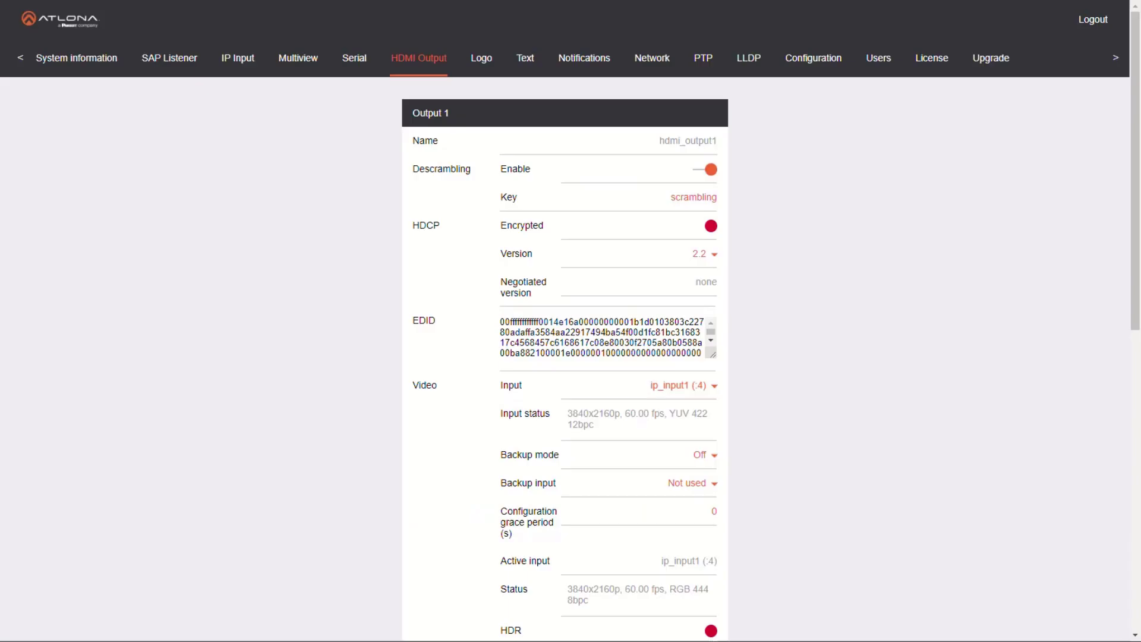
Switch to the decoder's web interface, view its multiview layouts, and enable ip_input2 in the IP input settings
{"action": "left_click", "coordinate": [297, 66]}
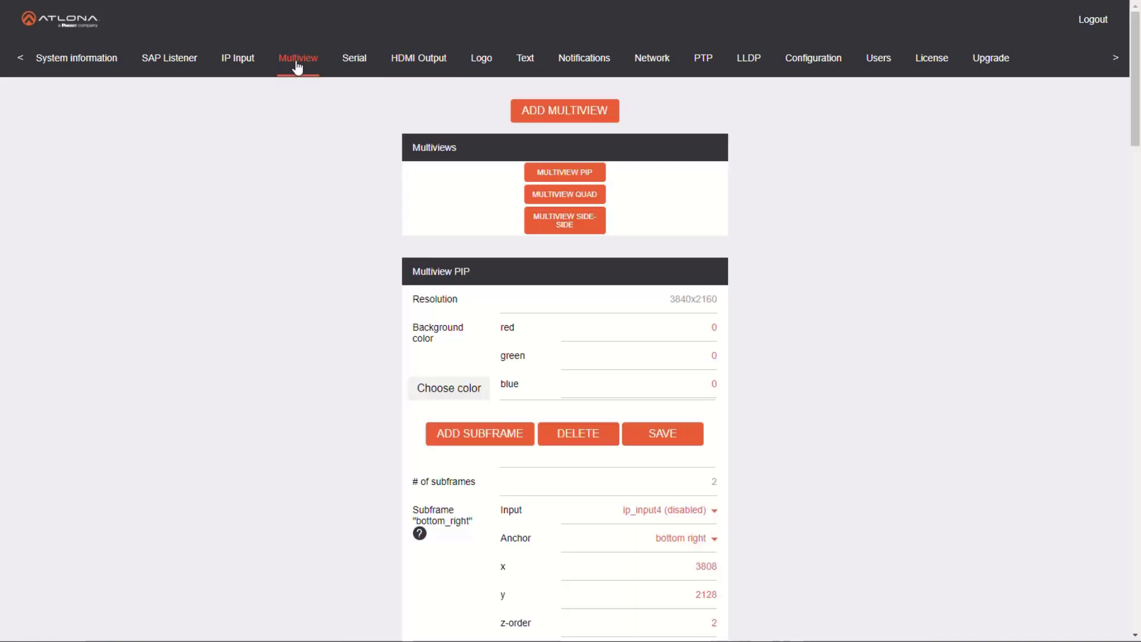
{"action": "left_click", "coordinate": [250, 67]}
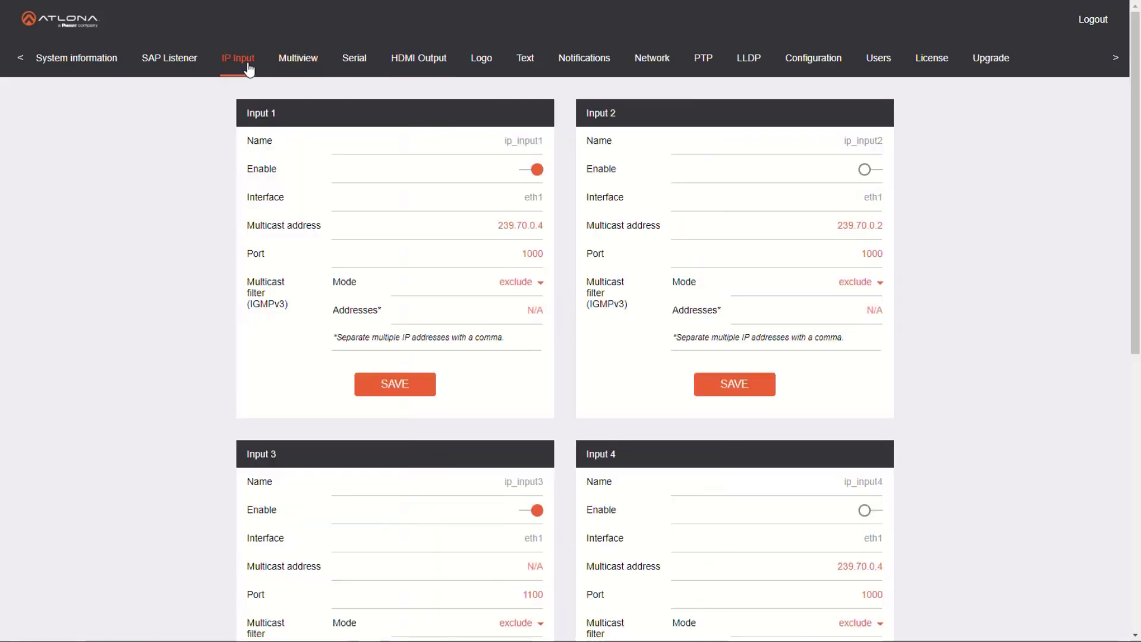
{"action": "left_click", "coordinate": [879, 171]}
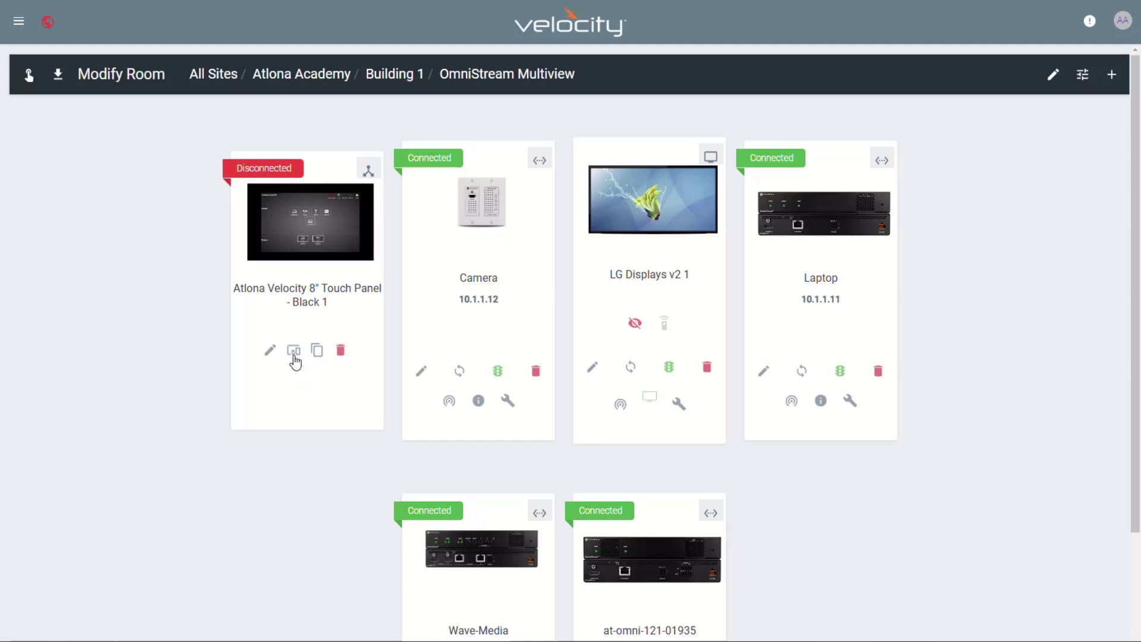
Open the Velocity 8" touch panel's layout editor and view the room's event macros for Room Off and Room On
{"action": "left_click", "coordinate": [294, 355]}
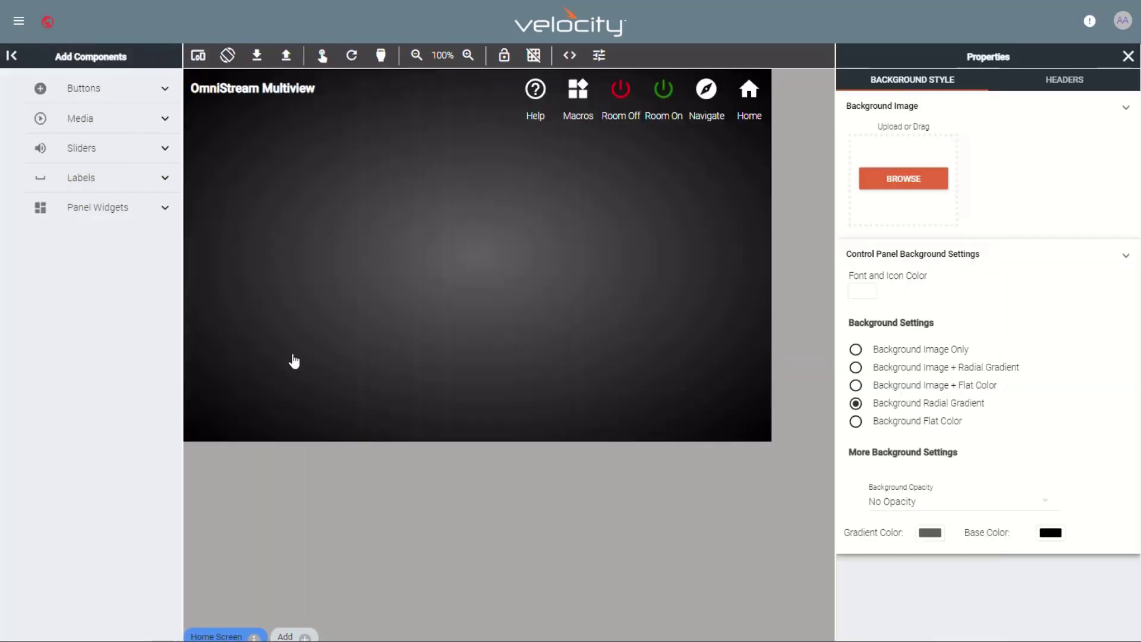
{"action": "left_click", "coordinate": [601, 56]}
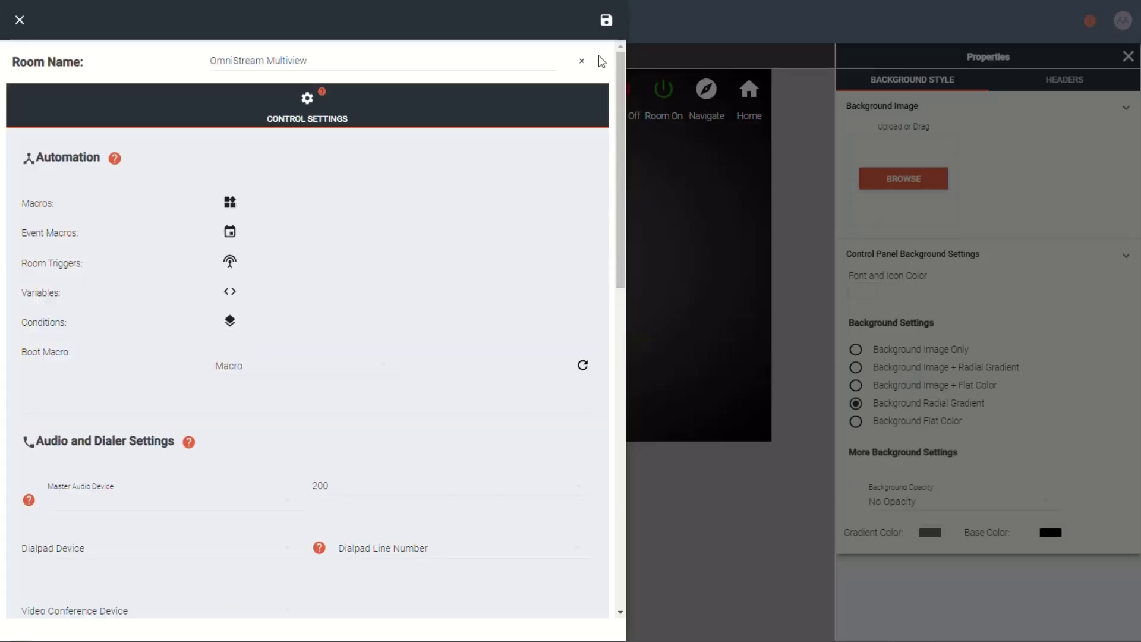
{"action": "left_click", "coordinate": [233, 232]}
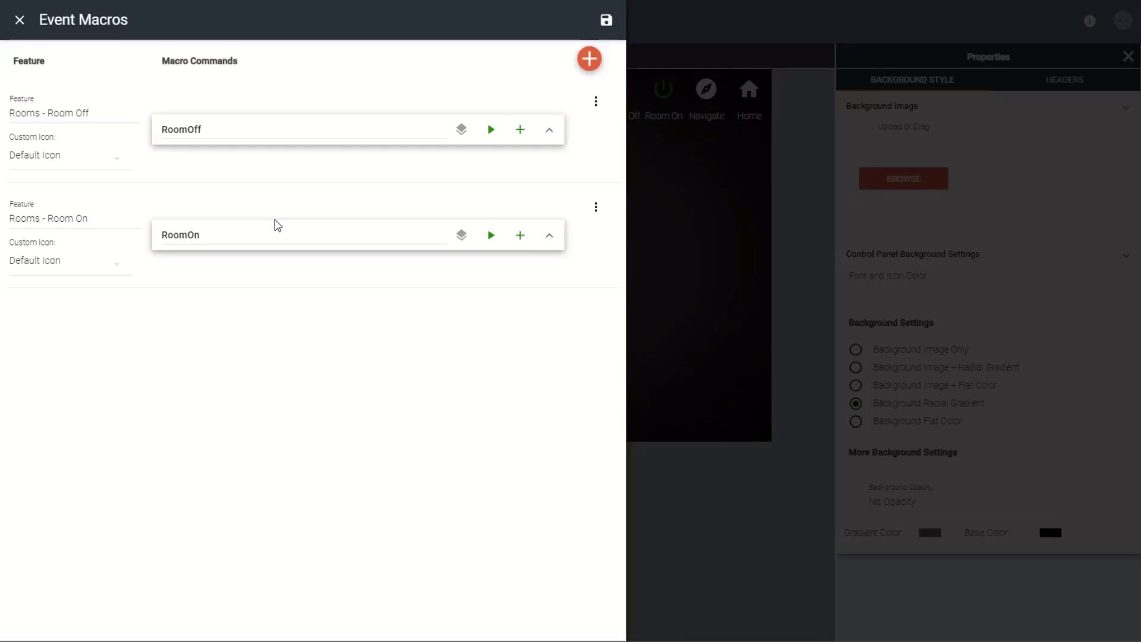
{"action": "left_click", "coordinate": [801, 306]}
Add an unlabelled solid button and place it in the lower-left area of the touch panel canvas
{"action": "left_click", "coordinate": [64, 95]}
{"action": "left_click", "coordinate": [66, 122]}
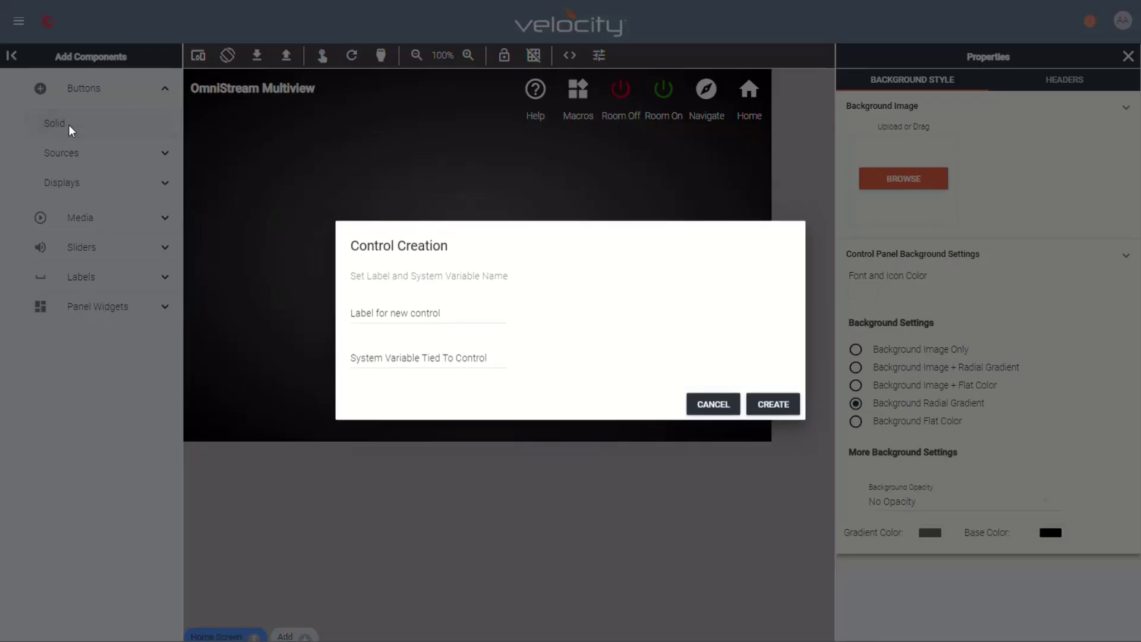
{"action": "left_click", "coordinate": [732, 403]}
{"action": "left_click_drag", "start_coordinate": [213, 114], "coordinate": [263, 369]}
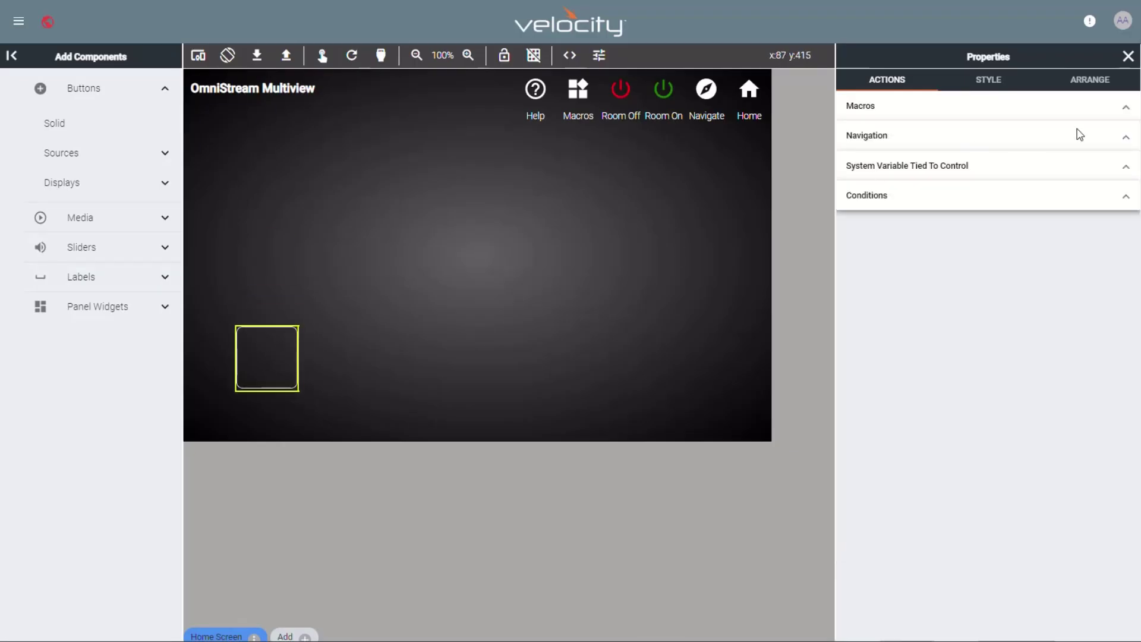
Add an on-press Logic Actions RUN MACRO command to the unlabelled button and start a blank macro for it
{"action": "left_click", "coordinate": [1125, 109]}
{"action": "left_click", "coordinate": [1094, 150]}
{"action": "left_click", "coordinate": [1093, 206]}
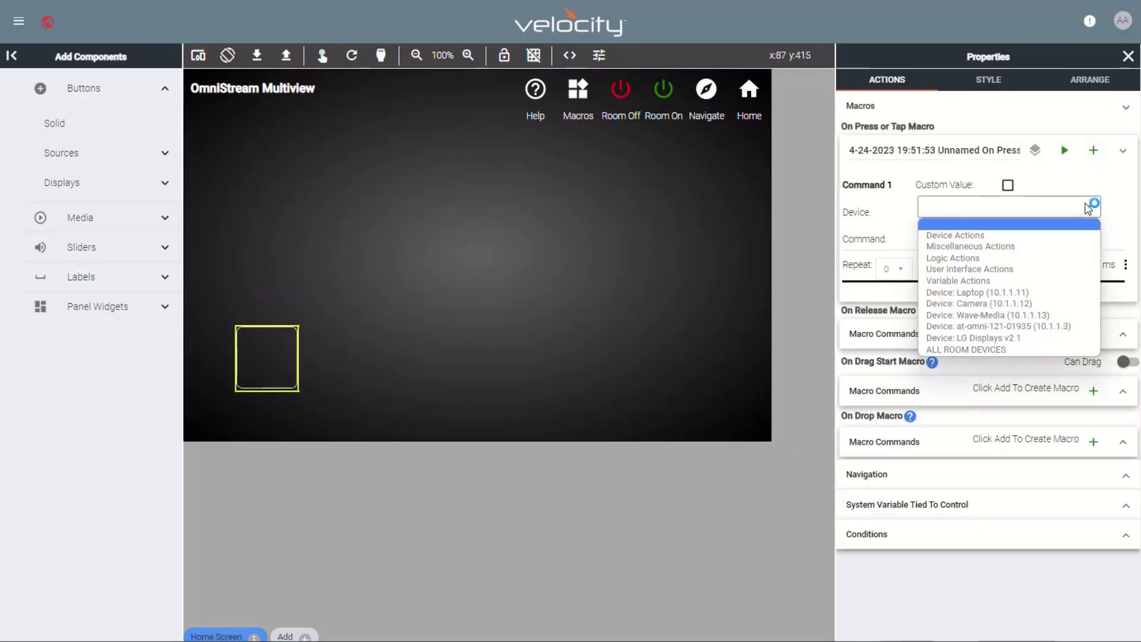
{"action": "left_click", "coordinate": [1063, 259]}
{"action": "left_click", "coordinate": [1028, 300]}
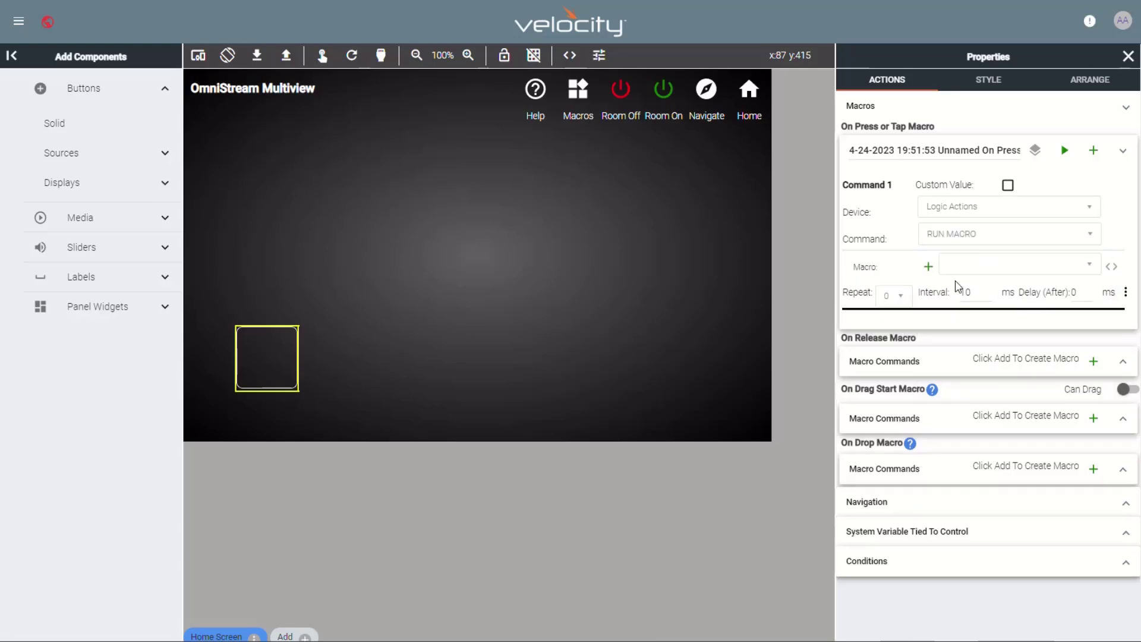
{"action": "left_click", "coordinate": [929, 267]}
{"action": "left_click", "coordinate": [747, 212]}
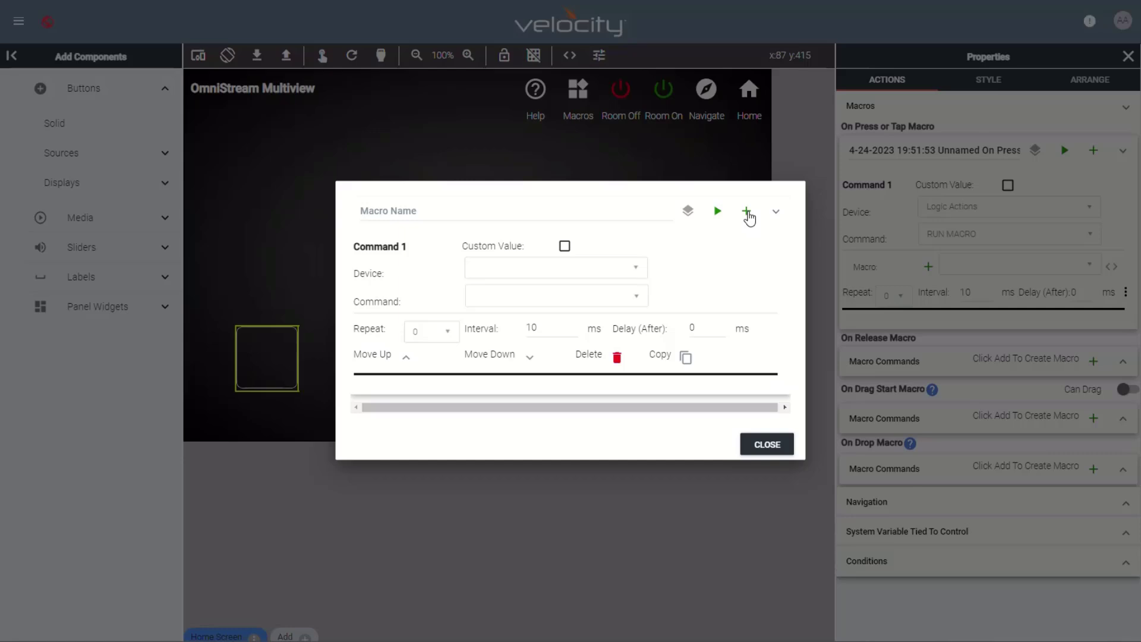
{"action": "left_click", "coordinate": [767, 445]}
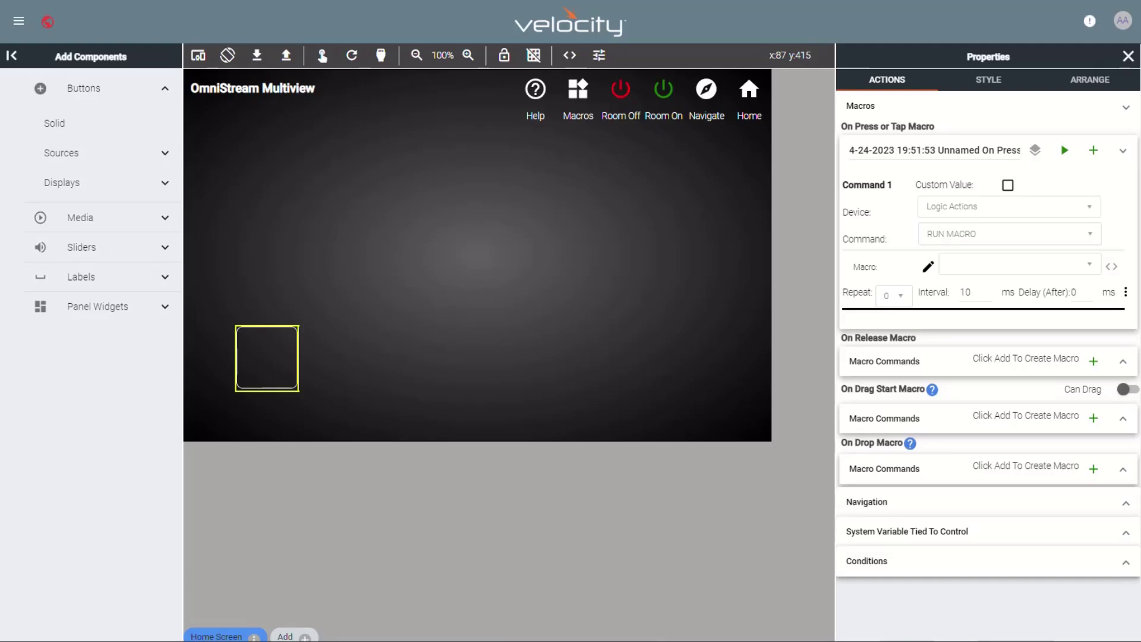
Add a solid button labelled QUAD Multiview and place it near the canvas's lower-left corner, at about x 29, y 447
{"action": "left_click", "coordinate": [297, 195]}
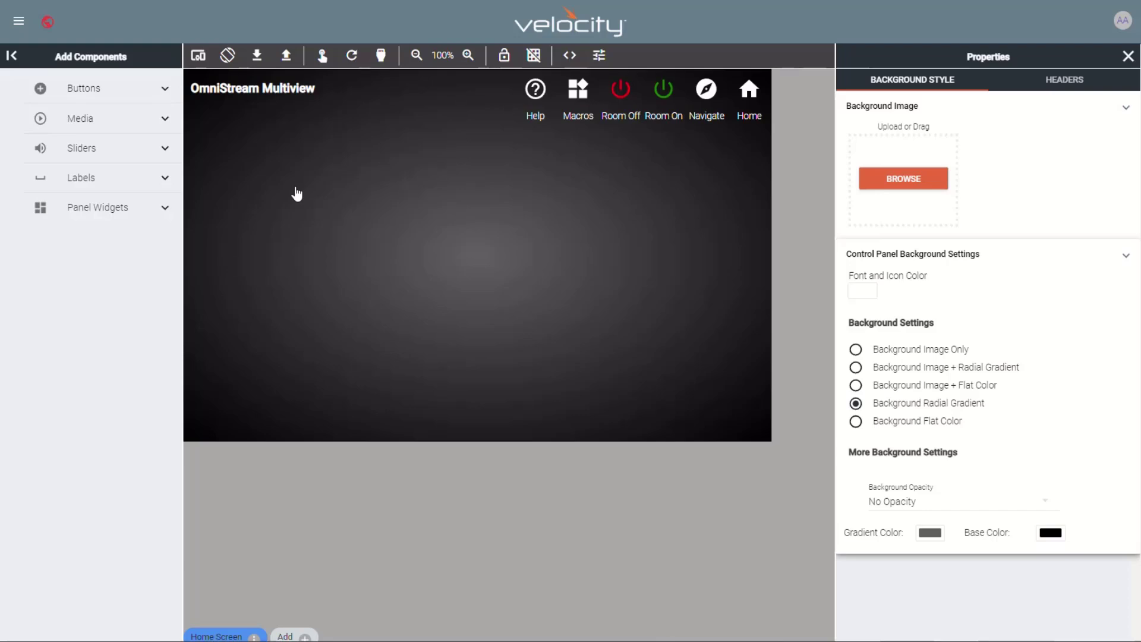
{"action": "left_click", "coordinate": [147, 89]}
{"action": "left_click", "coordinate": [95, 123]}
{"action": "left_click", "coordinate": [441, 318]}
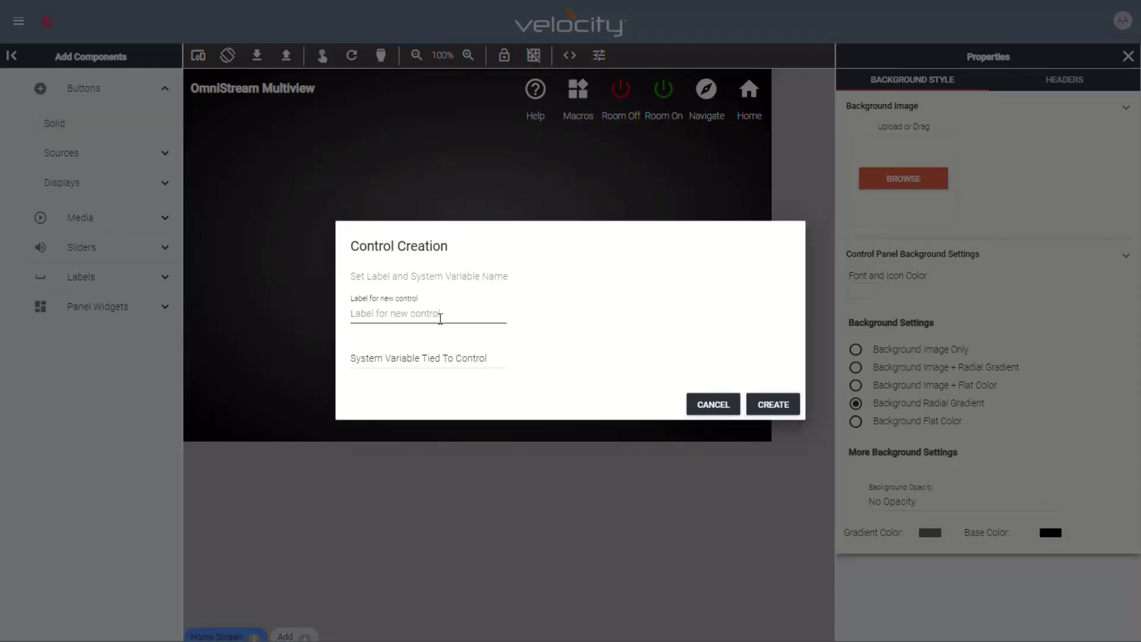
{"action": "type", "text": "QUAD Multiview"}
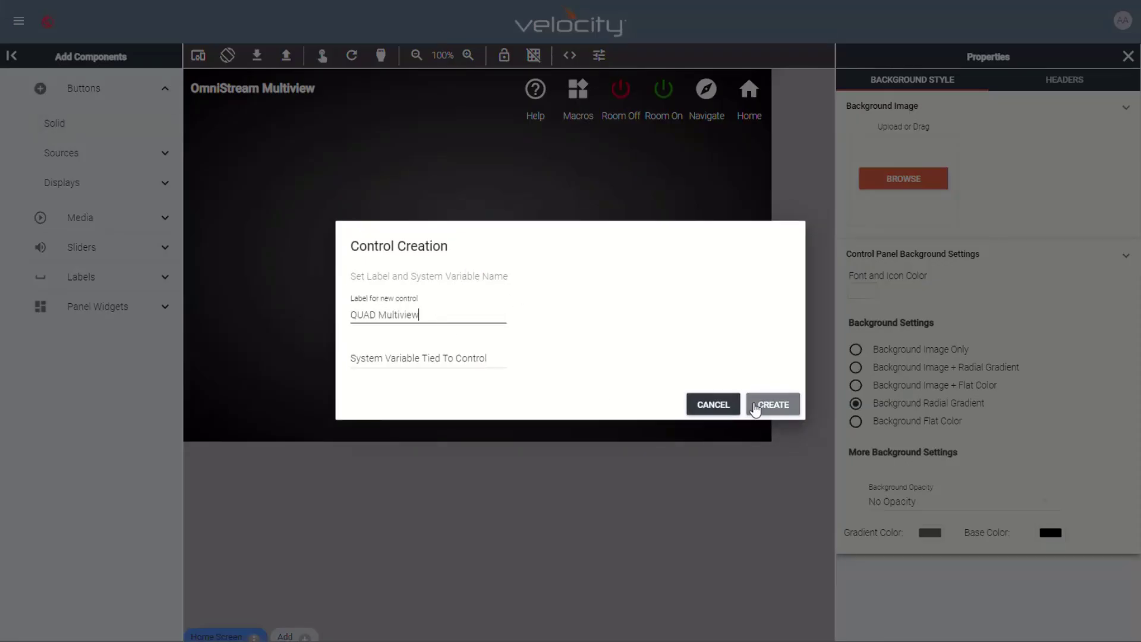
{"action": "left_click", "coordinate": [767, 403]}
{"action": "left_click_drag", "start_coordinate": [217, 120], "coordinate": [232, 397]}
Add a room macro with the alias Multiview - QUAD and name its command set Multiview Quad
{"action": "left_click", "coordinate": [600, 56]}
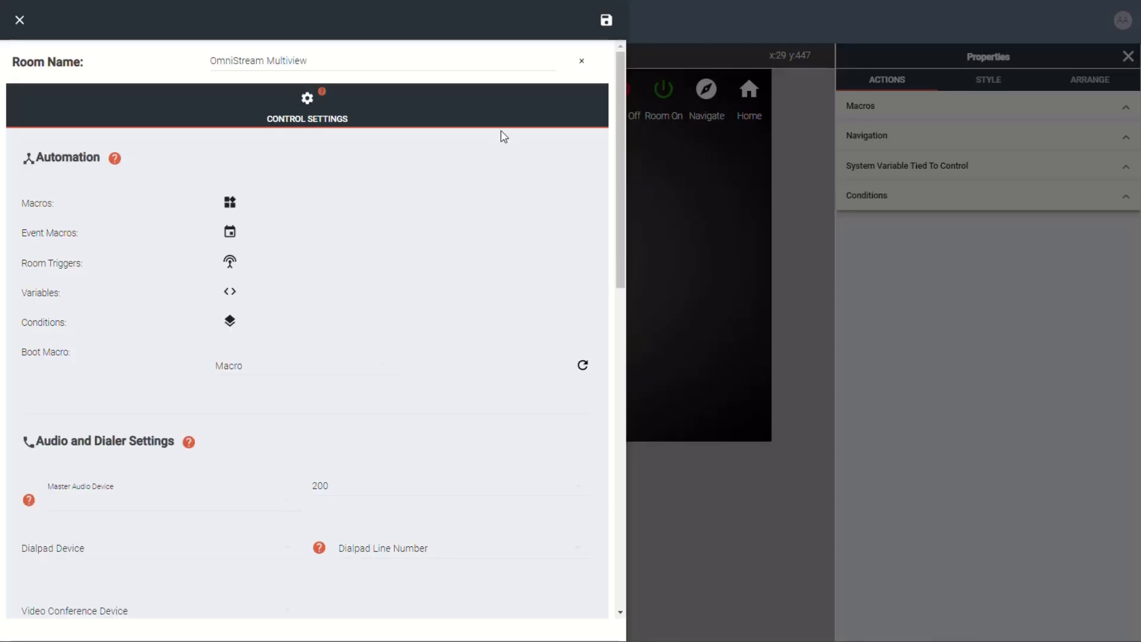
{"action": "left_click", "coordinate": [228, 206]}
{"action": "left_click", "coordinate": [592, 53]}
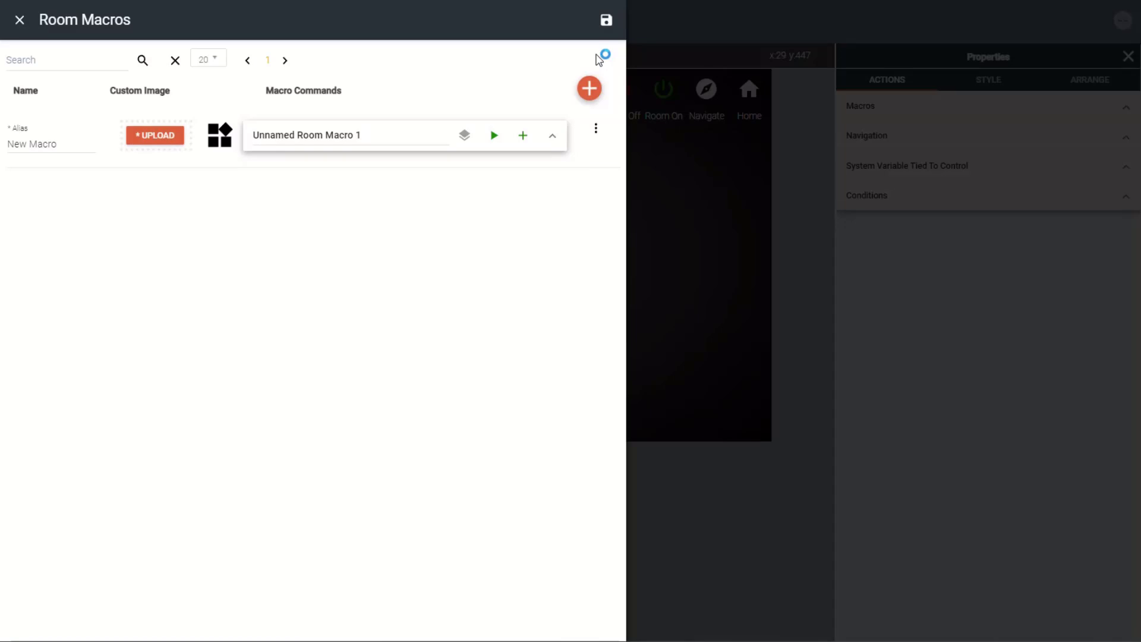
{"action": "left_click", "coordinate": [75, 144]}
{"action": "key", "text": "ctrl+a"}
{"action": "type", "text": "Multiview"}
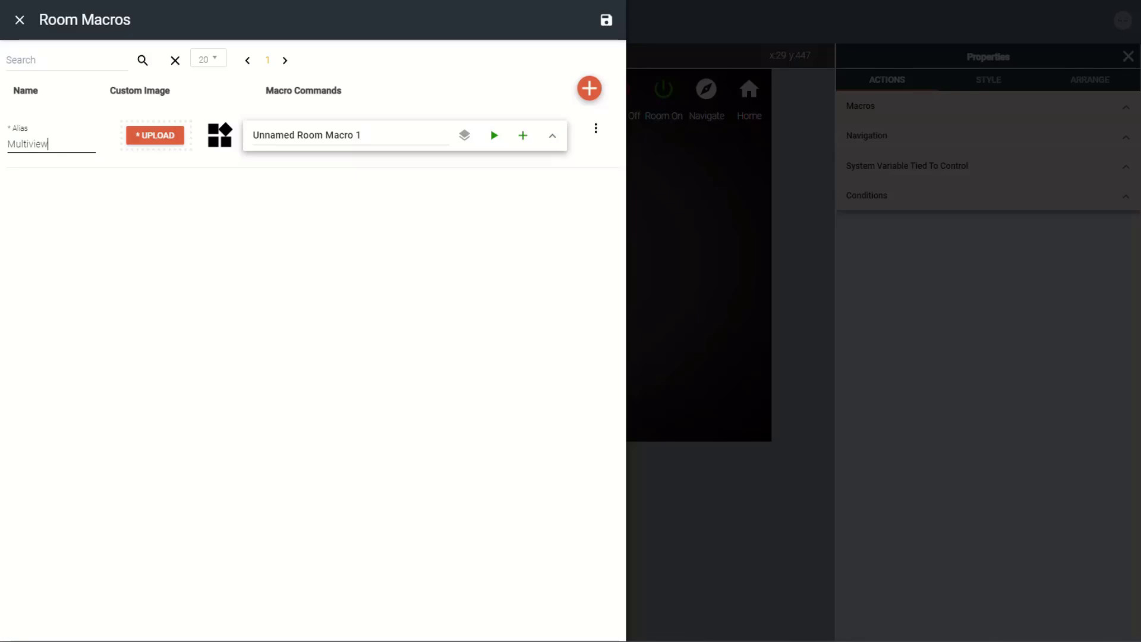
{"action": "type", "text": " - QUAD"}
{"action": "left_click", "coordinate": [305, 136]}
{"action": "key", "text": "ctrl+a"}
{"action": "type", "text": "Multiview Quad"}
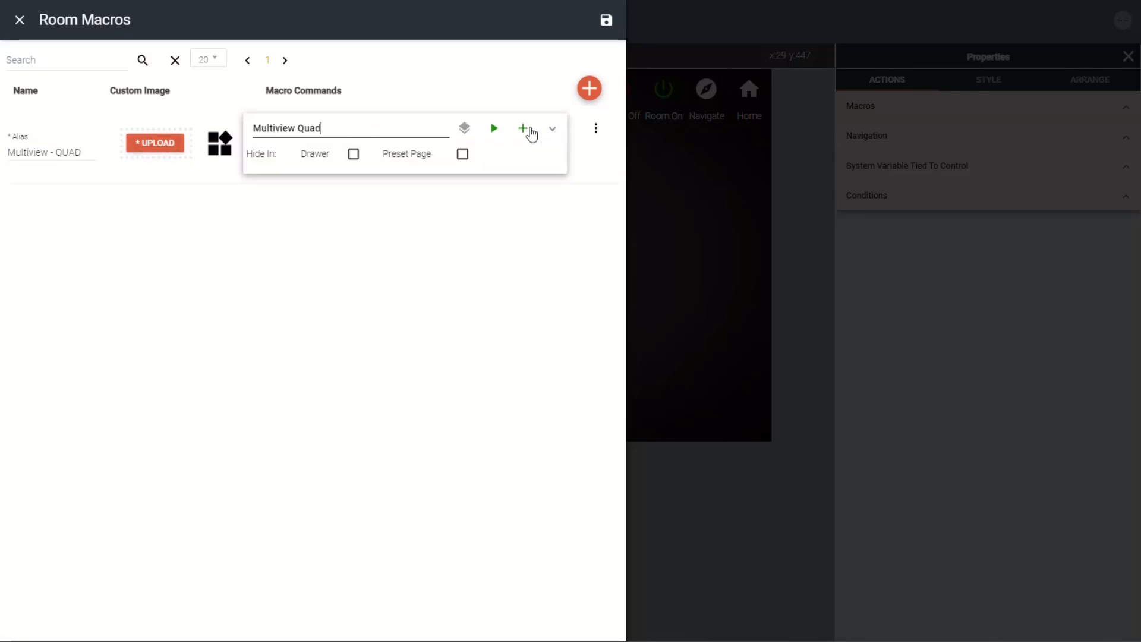
Add a command to the Multiview Quad macro that runs HDMI Output - Video & Audio Input on the at-omni-121-01935 decoder
{"action": "left_click", "coordinate": [523, 129]}
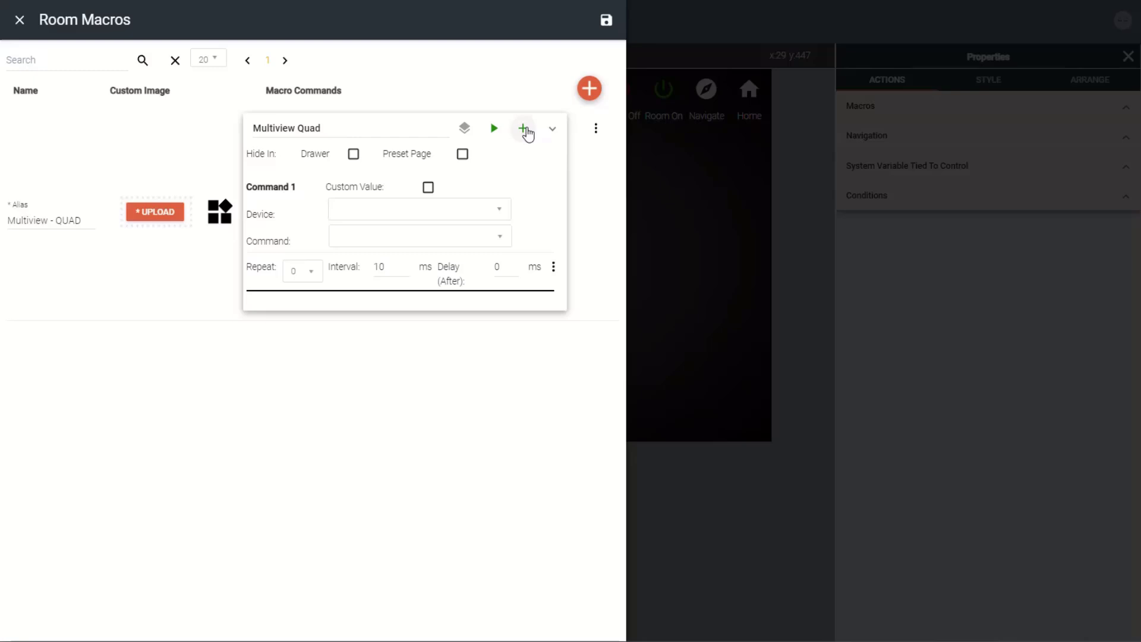
{"action": "left_click", "coordinate": [488, 215]}
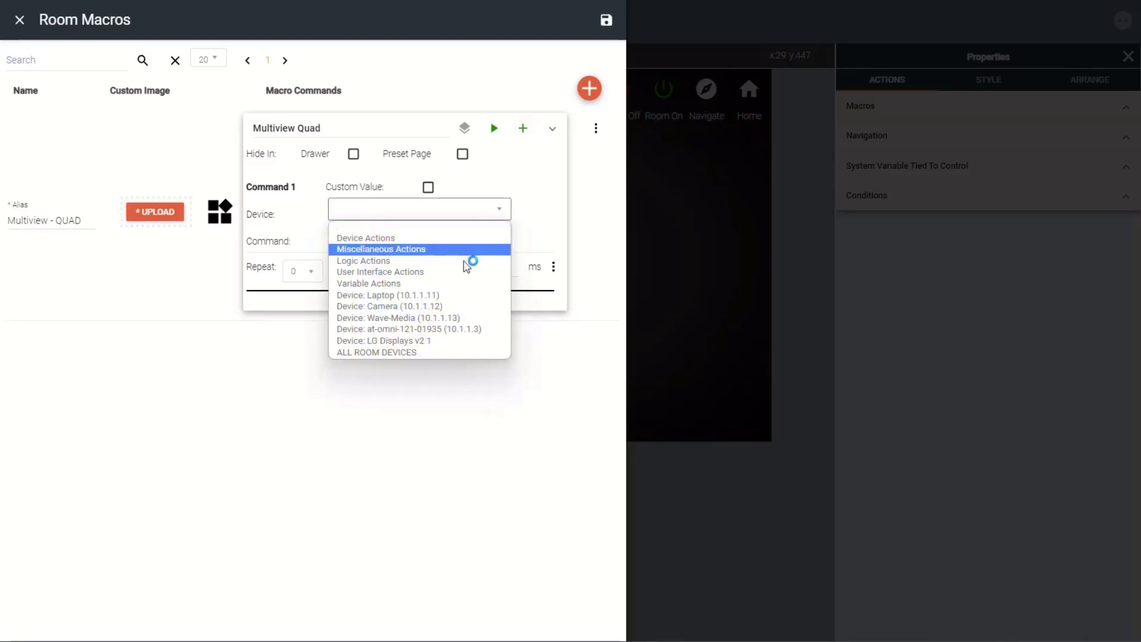
{"action": "left_click", "coordinate": [450, 330]}
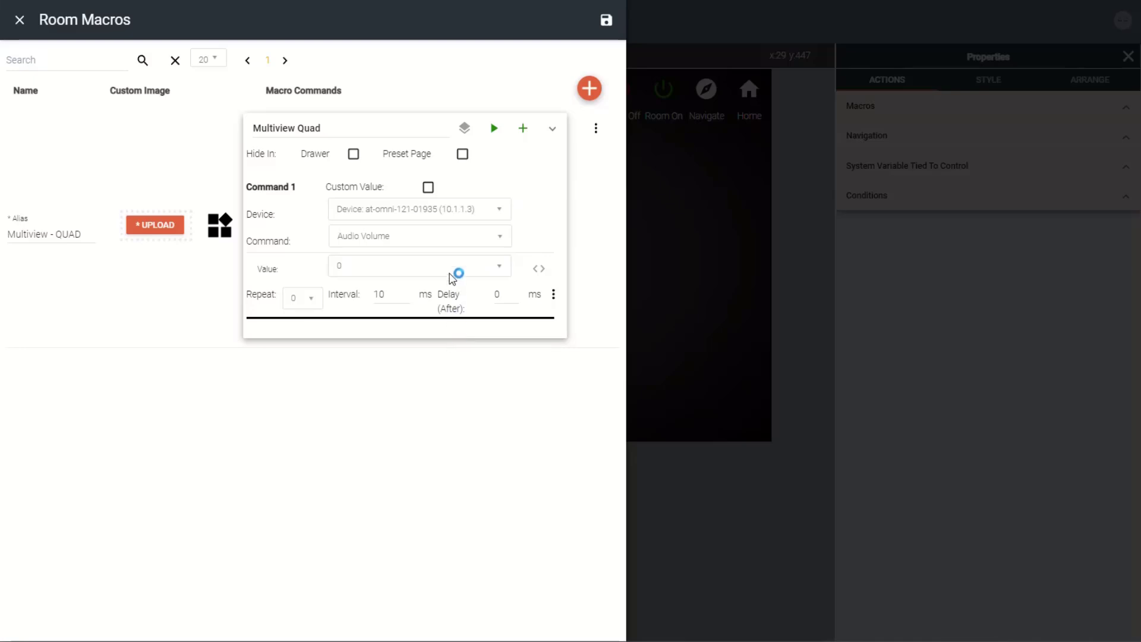
{"action": "left_click", "coordinate": [456, 244]}
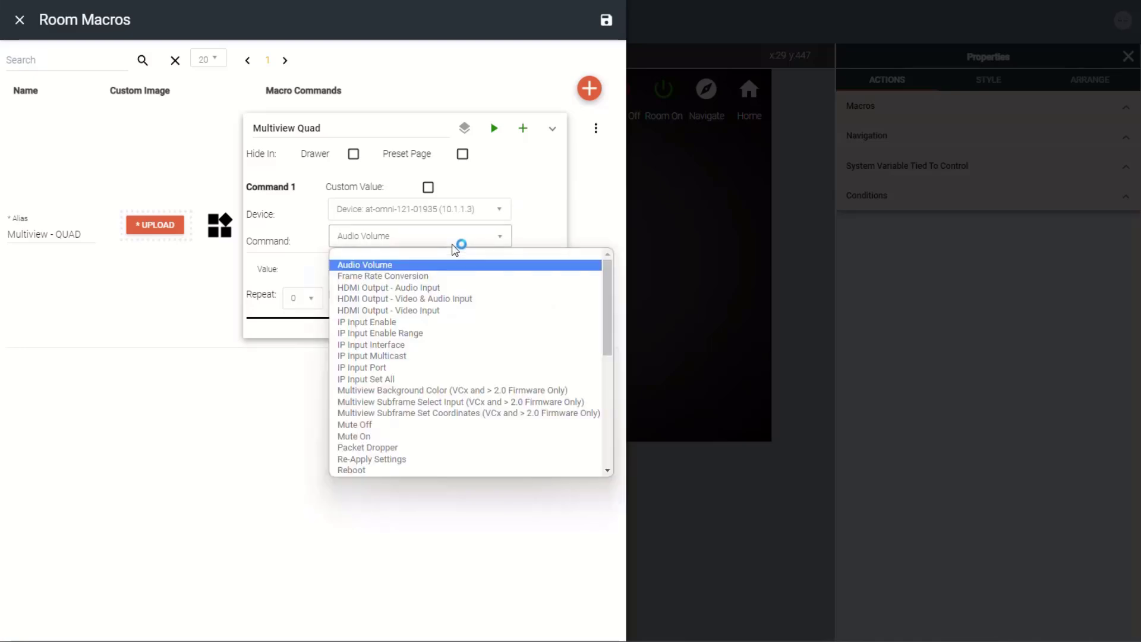
{"action": "left_click", "coordinate": [480, 299]}
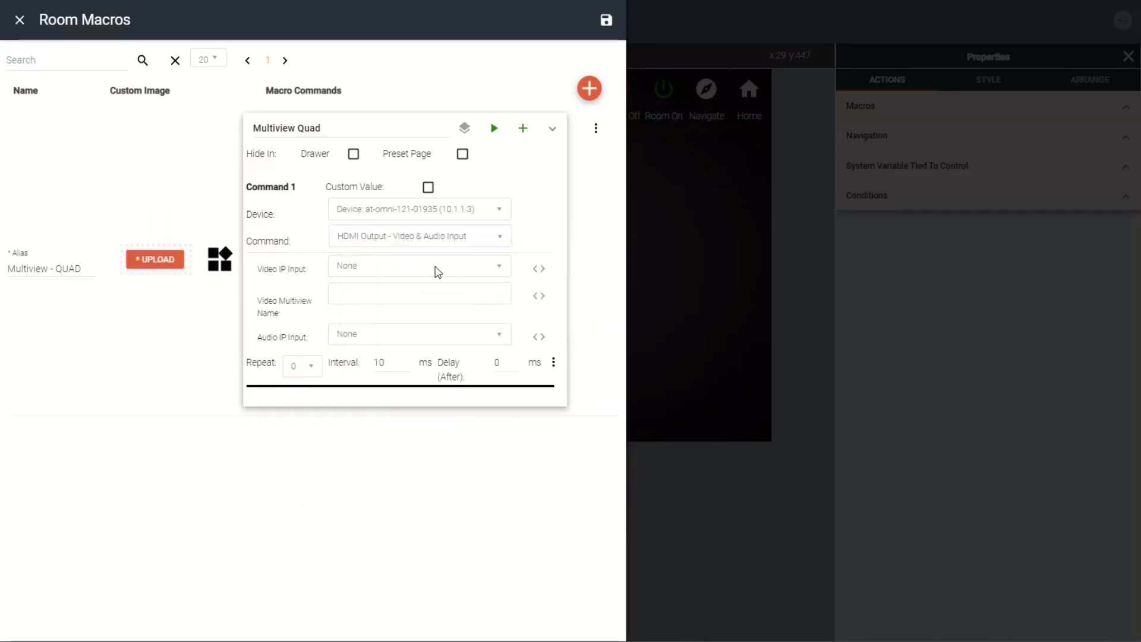
Set the Multiview Quad command's video multiview name to multiviewQUAD and save the room macros
{"action": "left_click", "coordinate": [436, 269]}
{"action": "left_click", "coordinate": [395, 267]}
{"action": "left_click", "coordinate": [410, 293]}
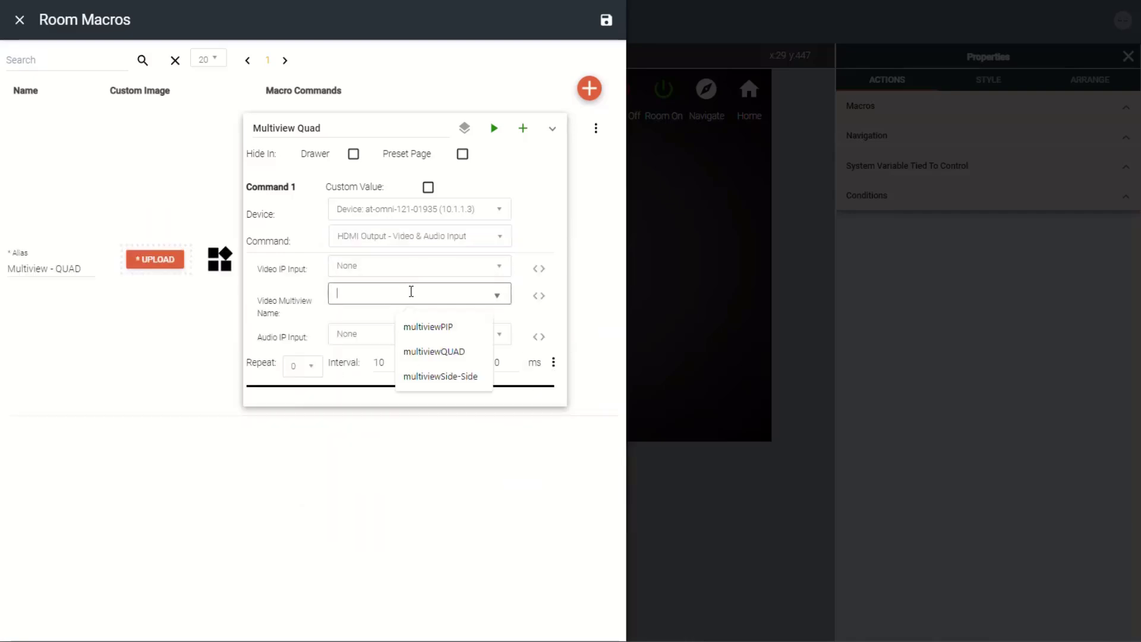
{"action": "left_click", "coordinate": [464, 352]}
{"action": "left_click", "coordinate": [400, 340]}
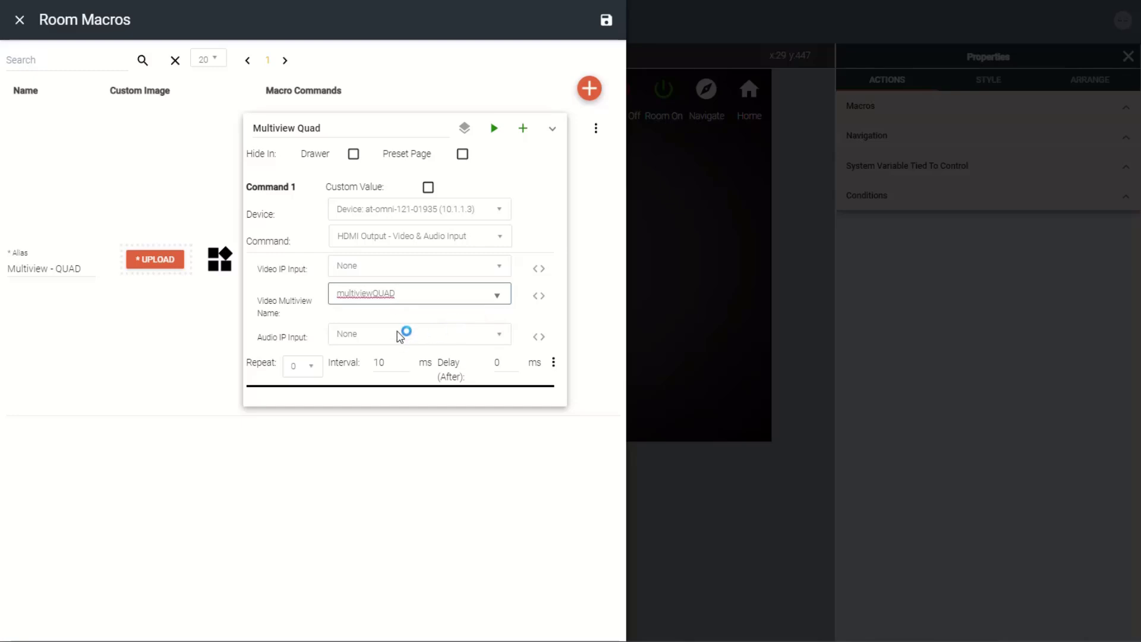
{"action": "key", "text": "ctrl"}
{"action": "left_click", "coordinate": [606, 20]}
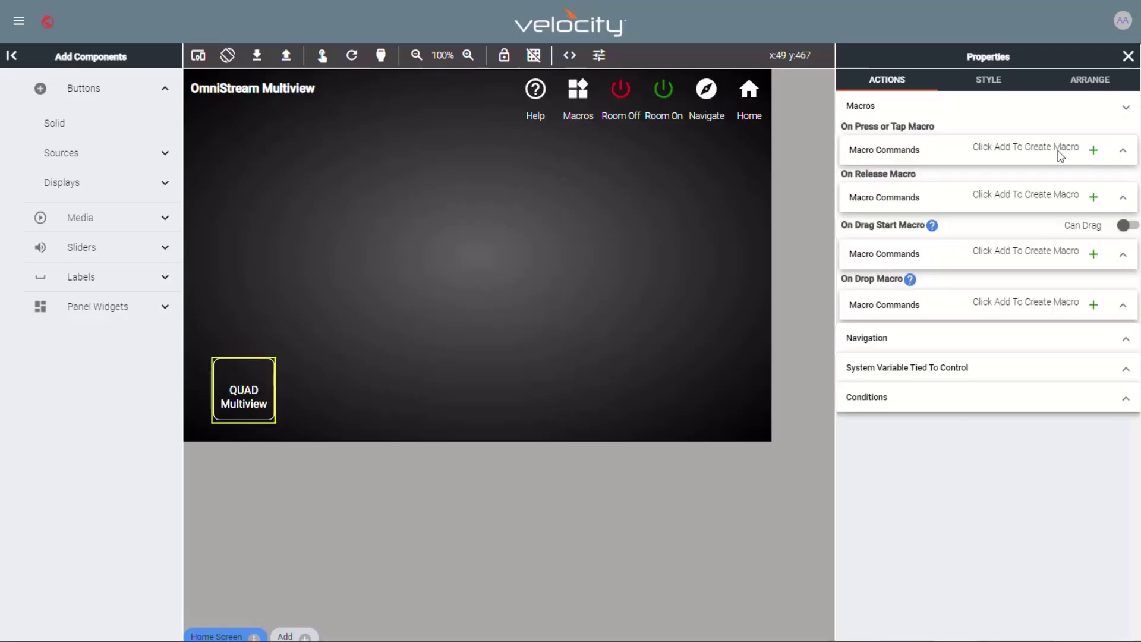
Create an on-press macro for the QUAD Multiview button and name it Changing the Multiview-QUAD
{"action": "left_click", "coordinate": [1094, 150]}
{"action": "triple_click", "coordinate": [978, 149]}
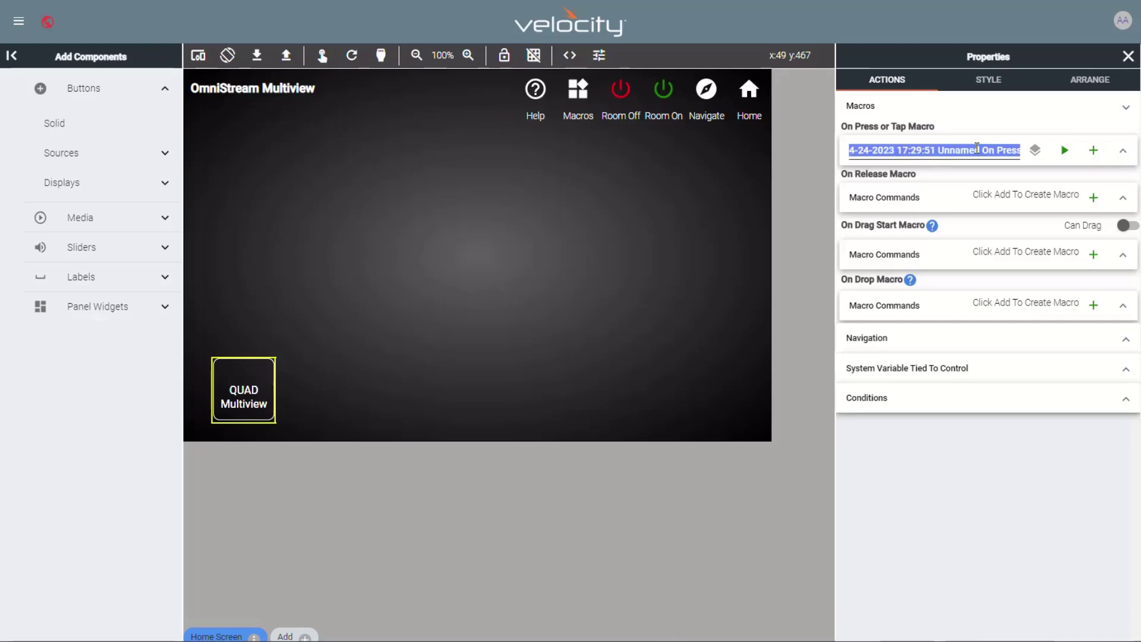
{"action": "type", "text": "Changing the MultiView"}
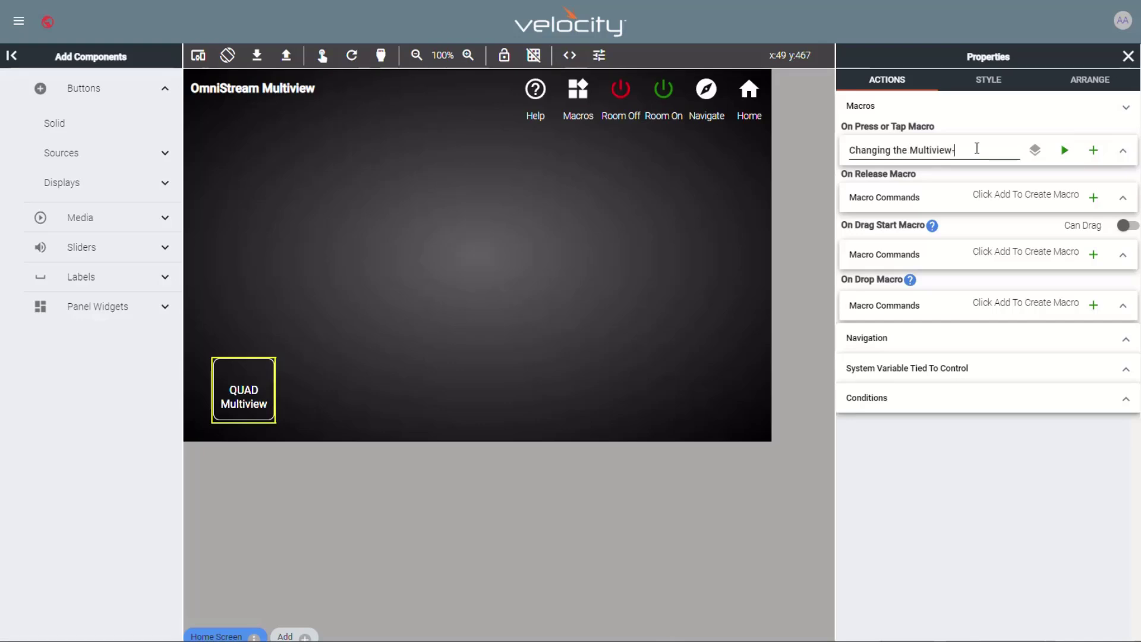
{"action": "type", "text": "-QUAD"}
{"action": "left_click", "coordinate": [1124, 151]}
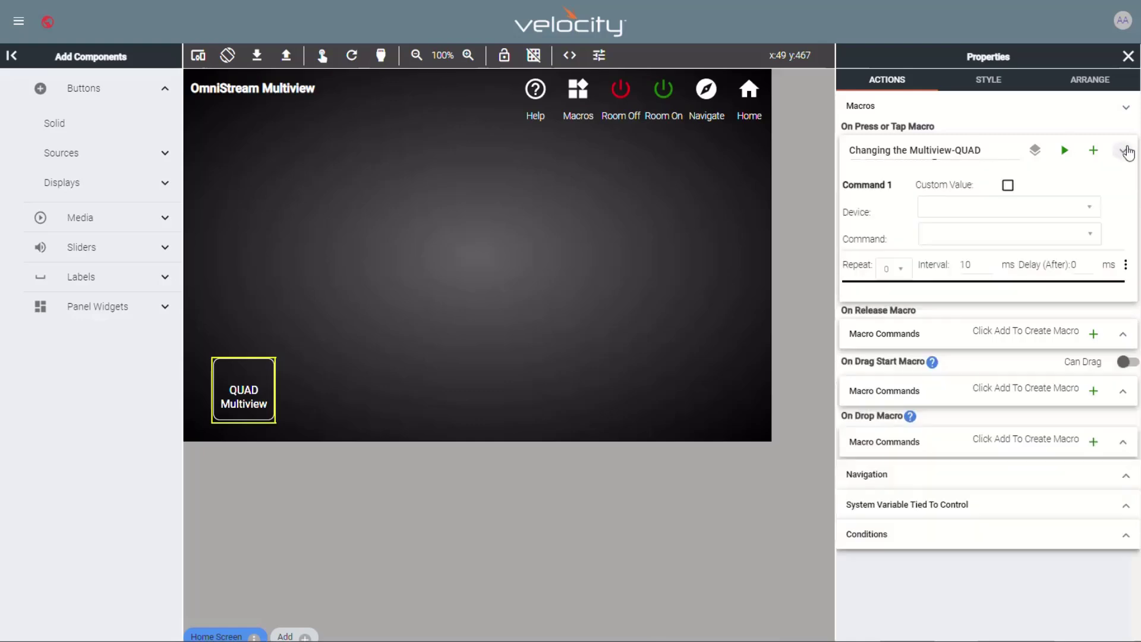
Configure the QUAD button macro's first command as Logic Actions RUN MACRO, calling Multiview Quad
{"action": "left_click", "coordinate": [1077, 211]}
{"action": "left_click", "coordinate": [1045, 263]}
{"action": "left_click", "coordinate": [1035, 235]}
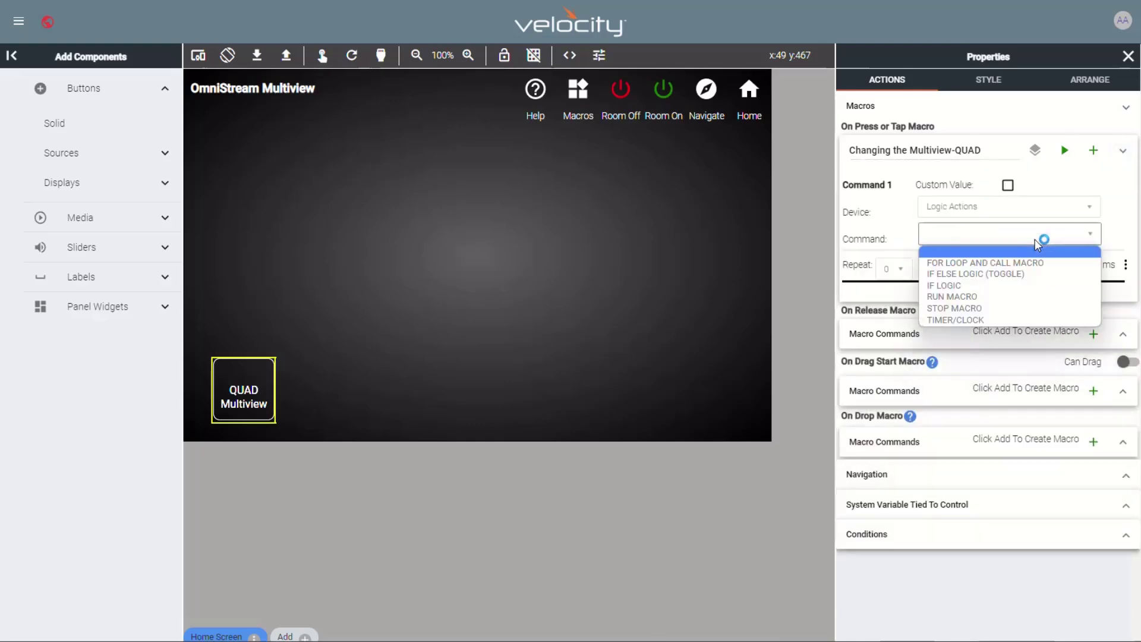
{"action": "left_click", "coordinate": [1005, 293]}
{"action": "left_click", "coordinate": [1009, 265]}
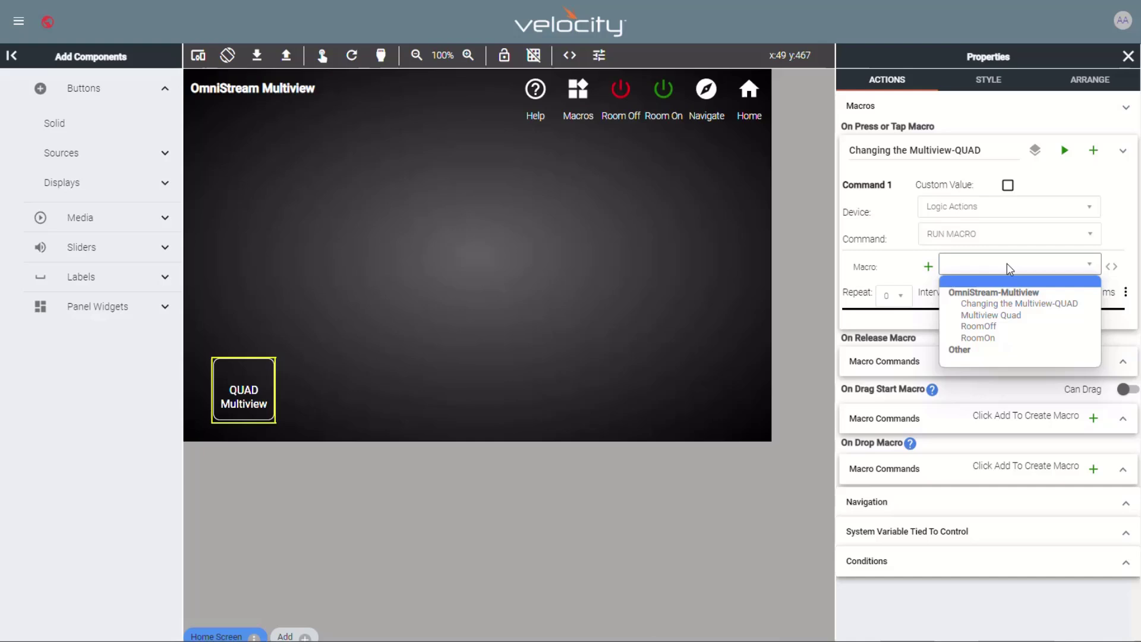
{"action": "left_click", "coordinate": [1009, 315]}
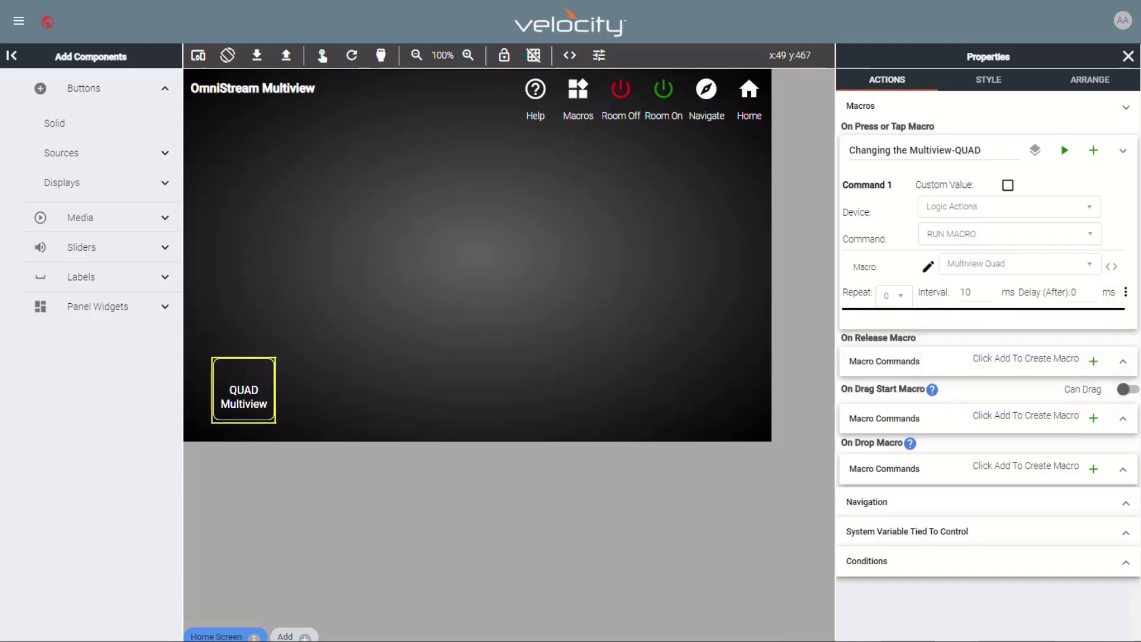
Add a solid button labelled Side by Side Multiview and align it beside the QUAD Multiview button, at about x 183, y 467
{"action": "left_click", "coordinate": [102, 90]}
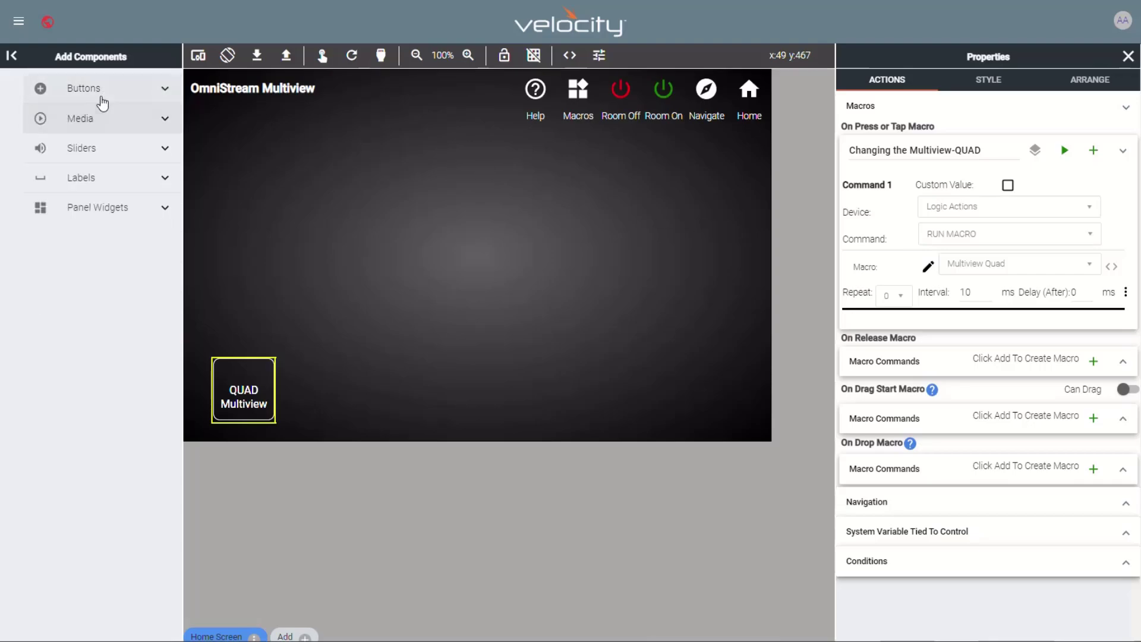
{"action": "left_click", "coordinate": [101, 91]}
{"action": "left_click", "coordinate": [101, 137]}
{"action": "left_click", "coordinate": [477, 315]}
{"action": "type", "text": "Side"}
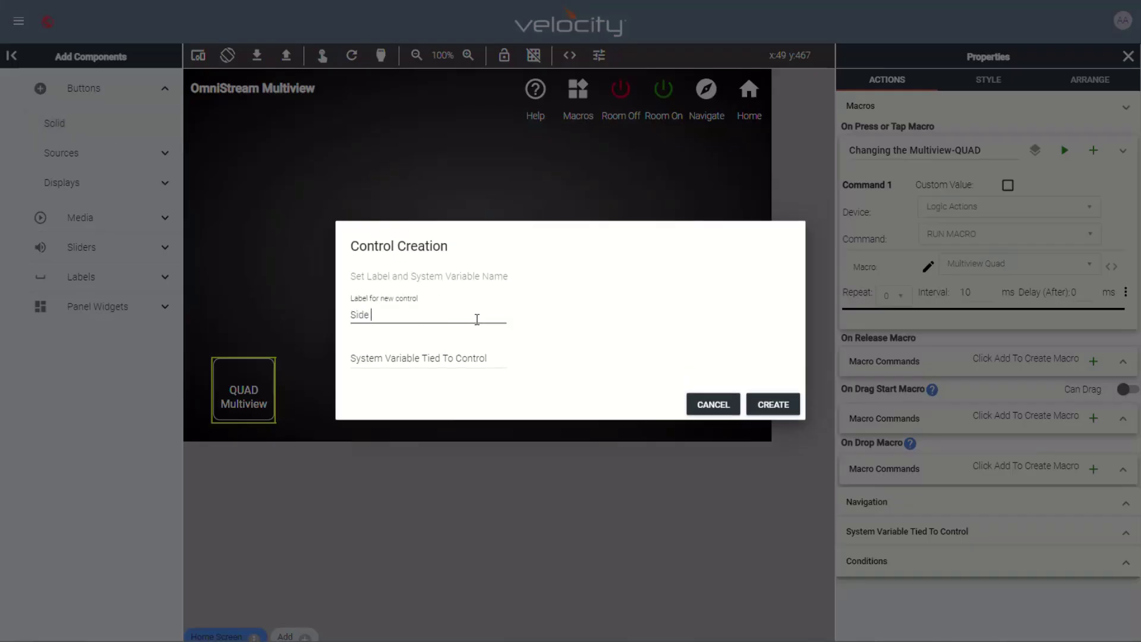
{"action": "type", "text": " by Side Multiview"}
{"action": "left_click", "coordinate": [772, 404]}
{"action": "left_click_drag", "start_coordinate": [222, 112], "coordinate": [329, 395]}
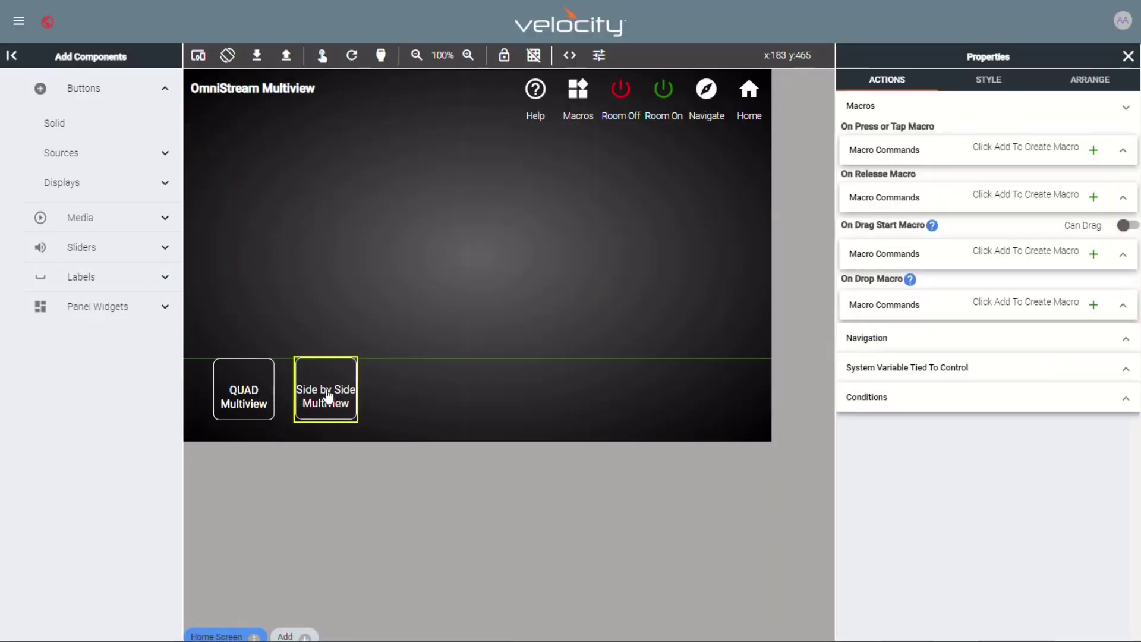
Add a room macro with the alias Multiview - Side-Side and name its command set Multiview Side-Side
{"action": "left_click", "coordinate": [600, 56]}
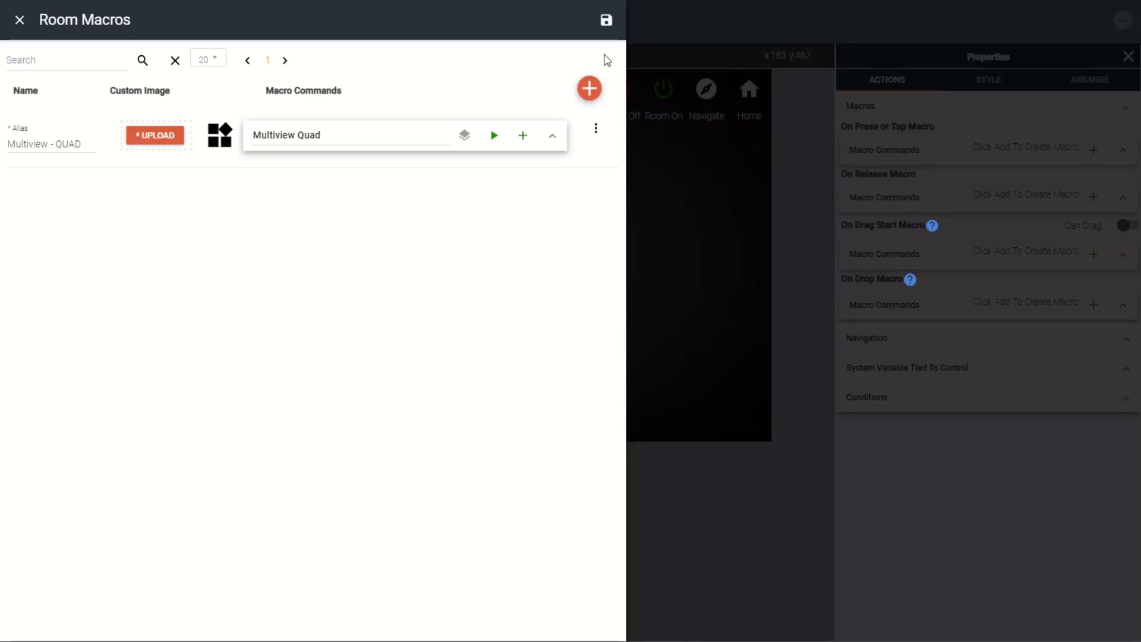
{"action": "left_click", "coordinate": [590, 88]}
{"action": "left_click_drag", "start_coordinate": [72, 207], "coordinate": [3, 212]}
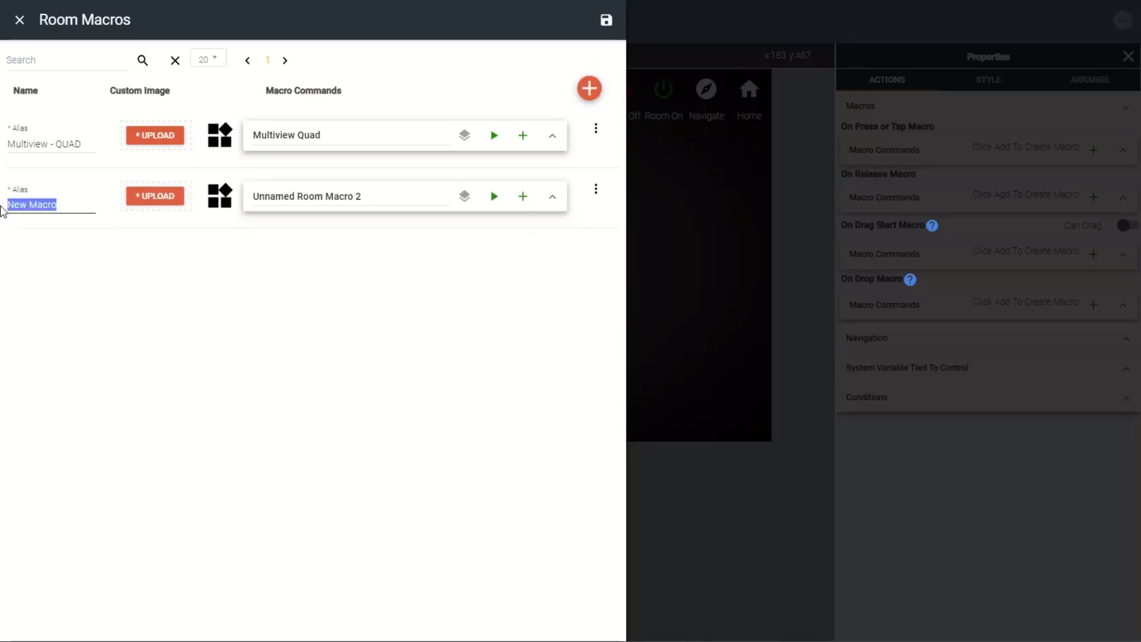
{"action": "type", "text": "Multiview - S"}
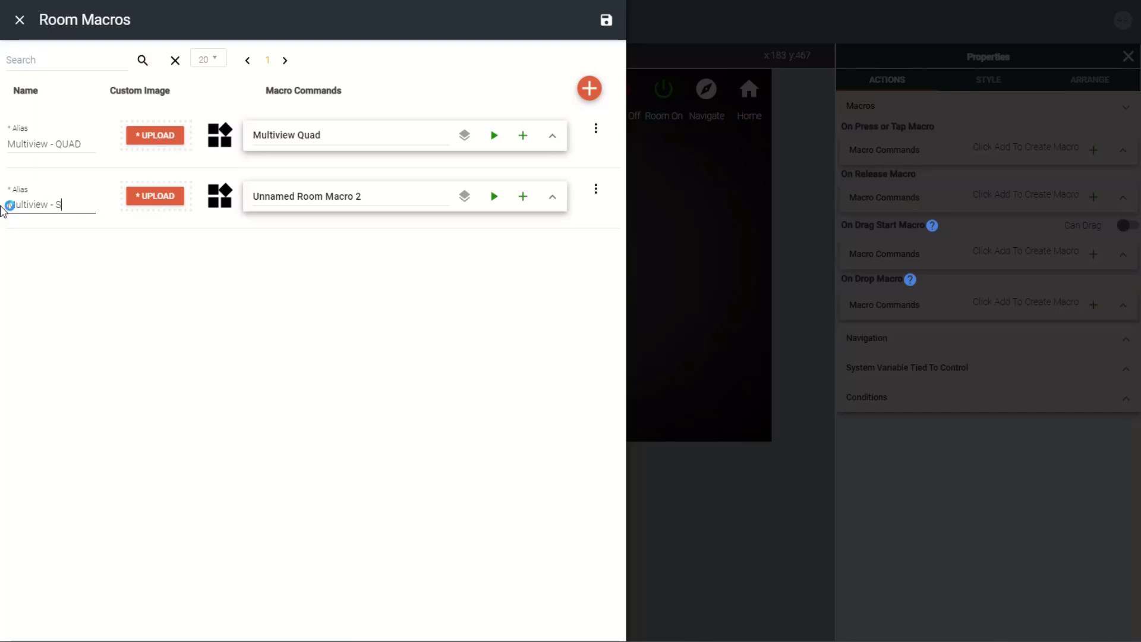
{"action": "type", "text": "ide-Side"}
{"action": "left_click_drag", "start_coordinate": [364, 197], "coordinate": [249, 198]}
{"action": "type", "text": "Multiview Si"}
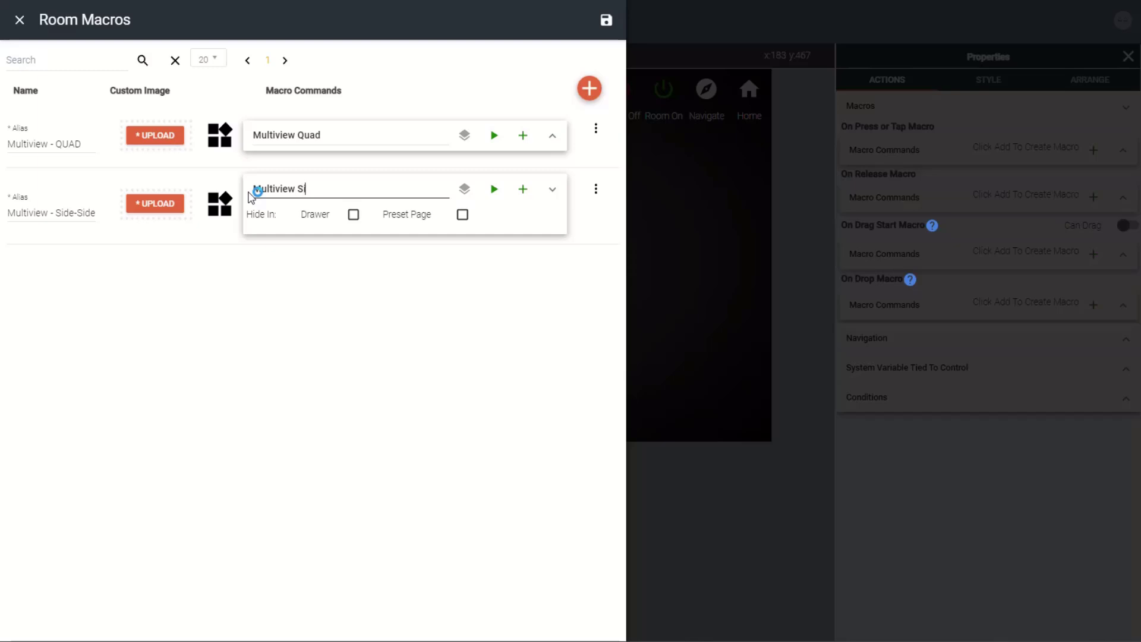
Add an HDMI Output - Video Input command on at-omni-121-01935 using multiviewSide-Side to the Multiview Side-Side macro, and save the room macros
{"action": "left_click", "coordinate": [523, 190]}
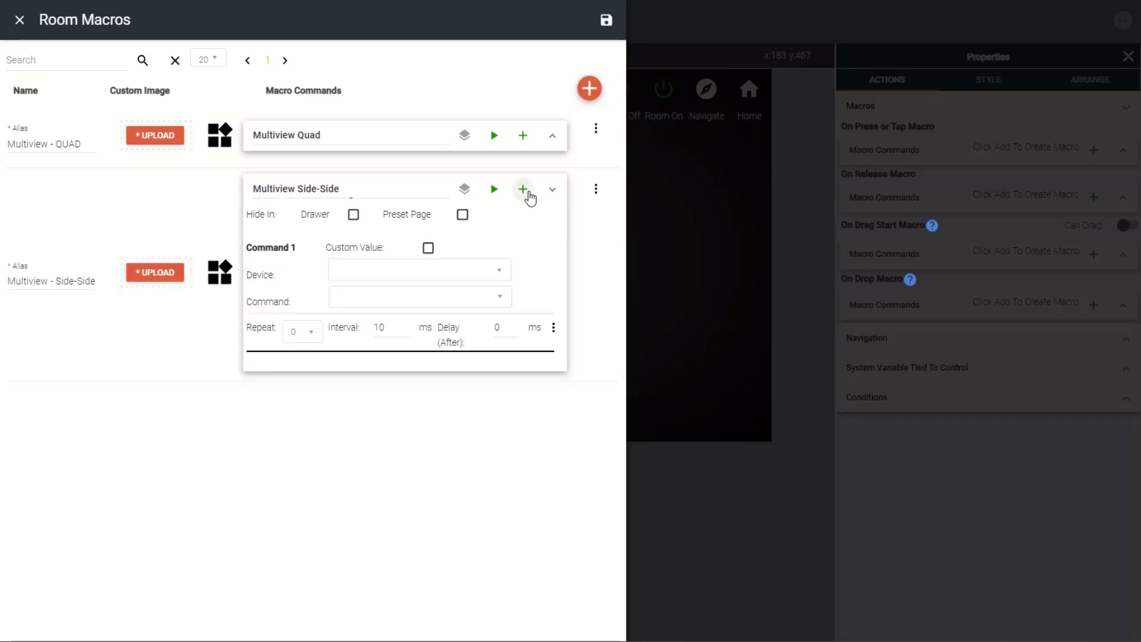
{"action": "left_click", "coordinate": [462, 269]}
{"action": "left_click", "coordinate": [416, 390]}
{"action": "left_click", "coordinate": [420, 296]}
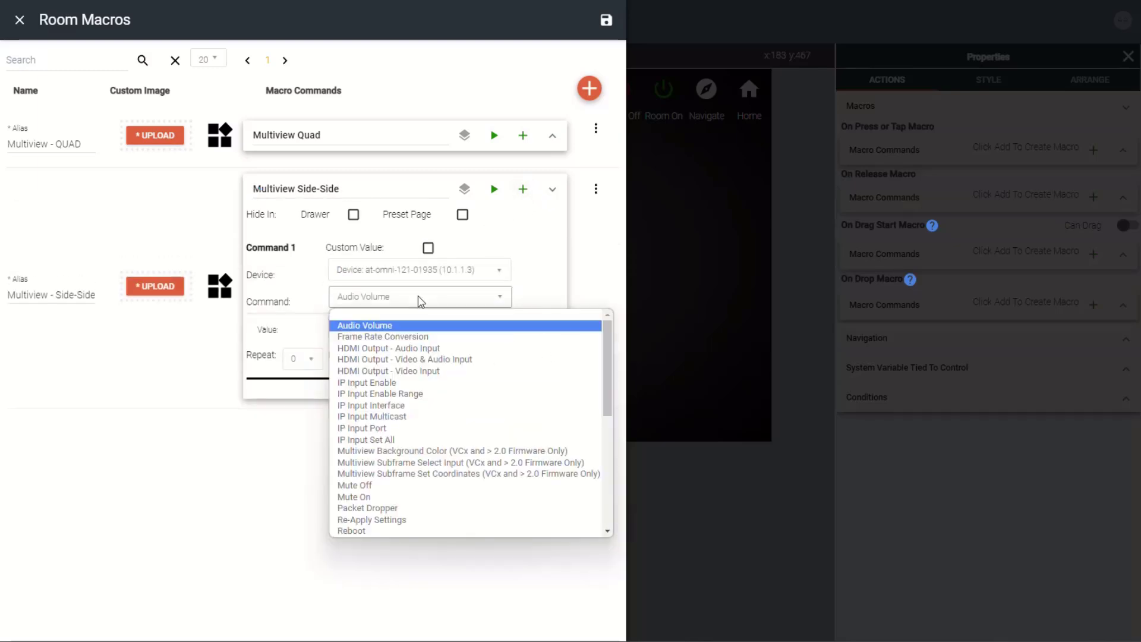
{"action": "left_click", "coordinate": [442, 371]}
{"action": "left_click", "coordinate": [400, 352]}
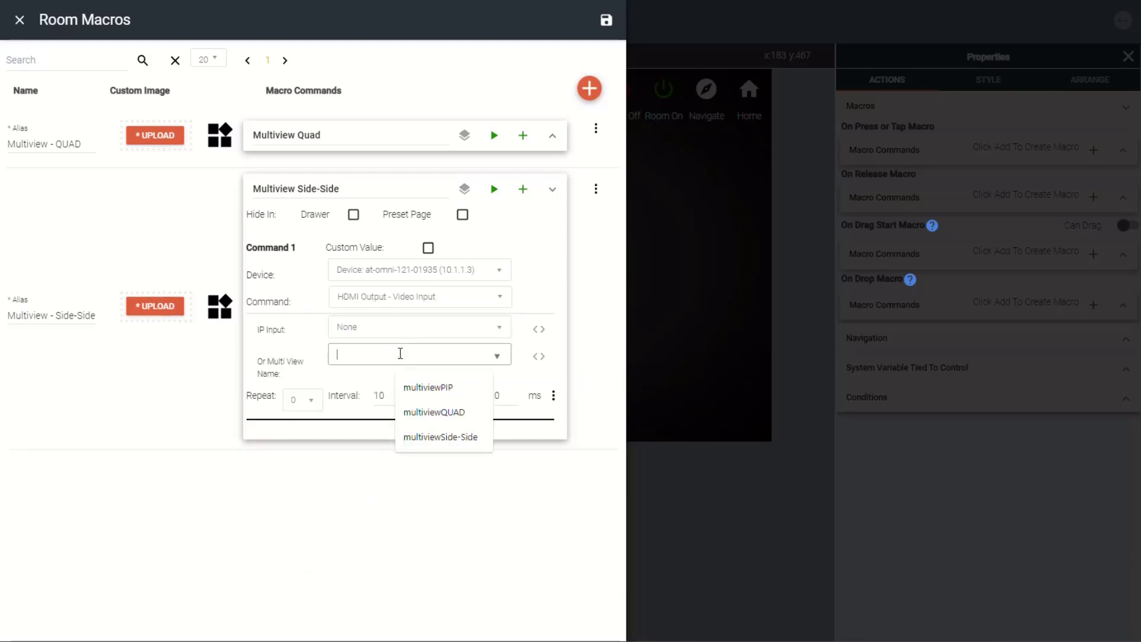
{"action": "left_click", "coordinate": [448, 440]}
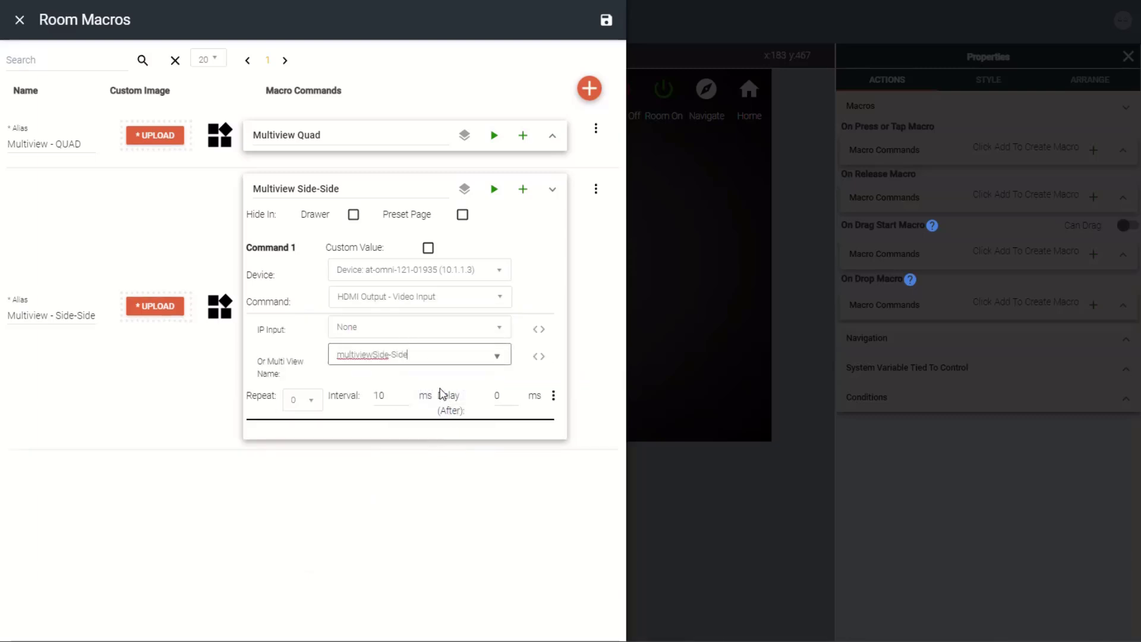
{"action": "left_click", "coordinate": [606, 20]}
{"action": "left_click", "coordinate": [677, 230]}
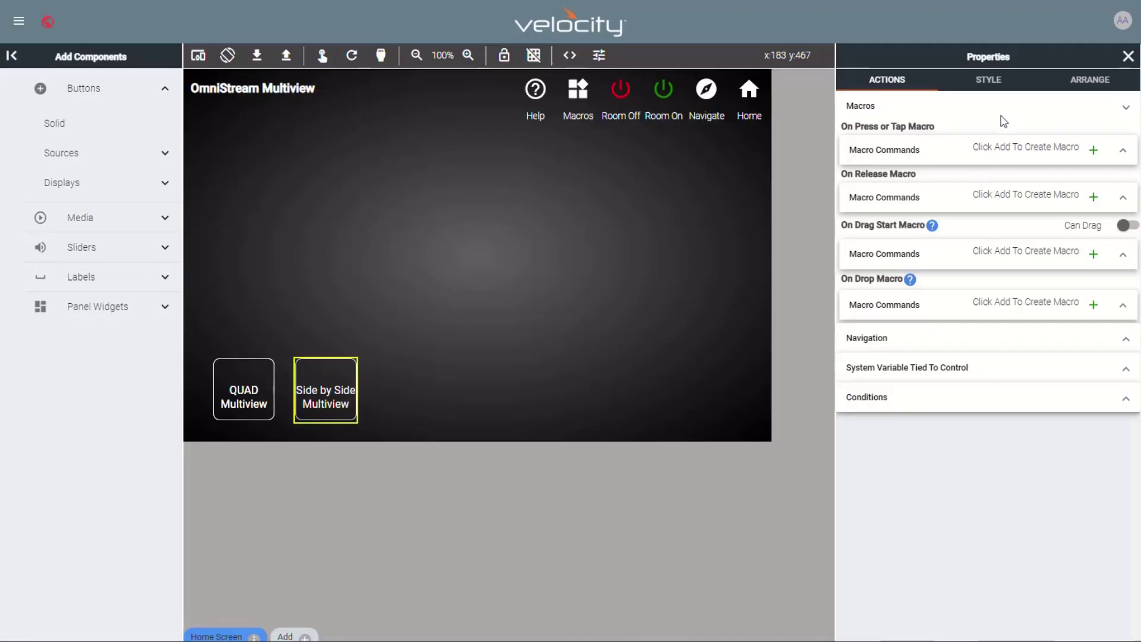
Create an on-press macro for the Side by Side Multiview button and name it Change the Multiview Side-Side
{"action": "left_click", "coordinate": [1093, 150]}
{"action": "type", "text": "Chang"}
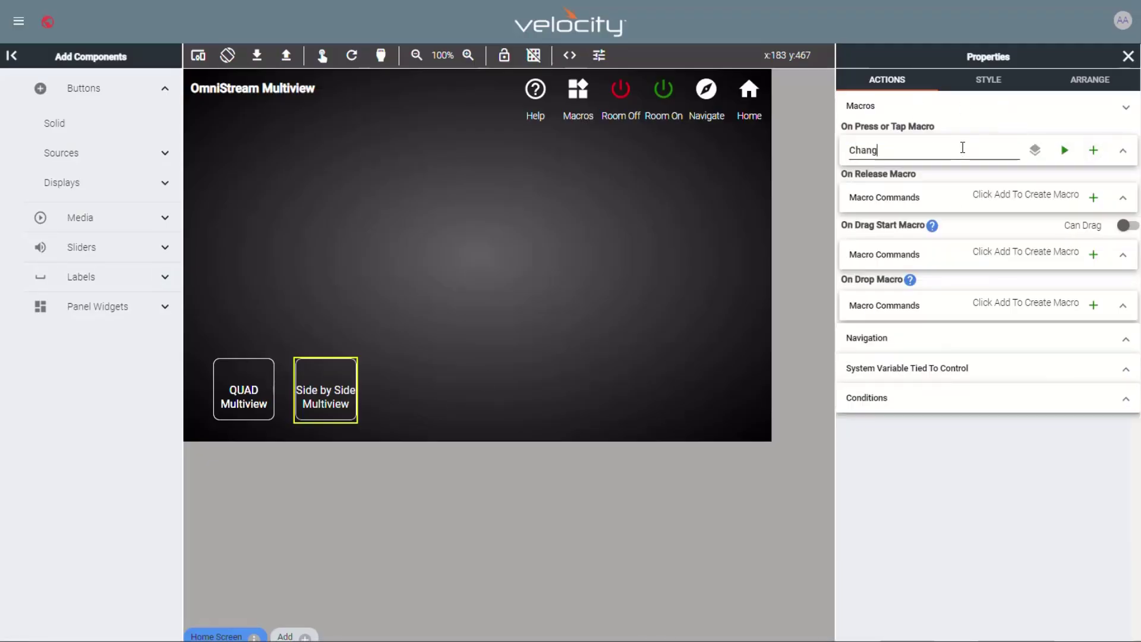
{"action": "type", "text": "e the Multiview Sid"}
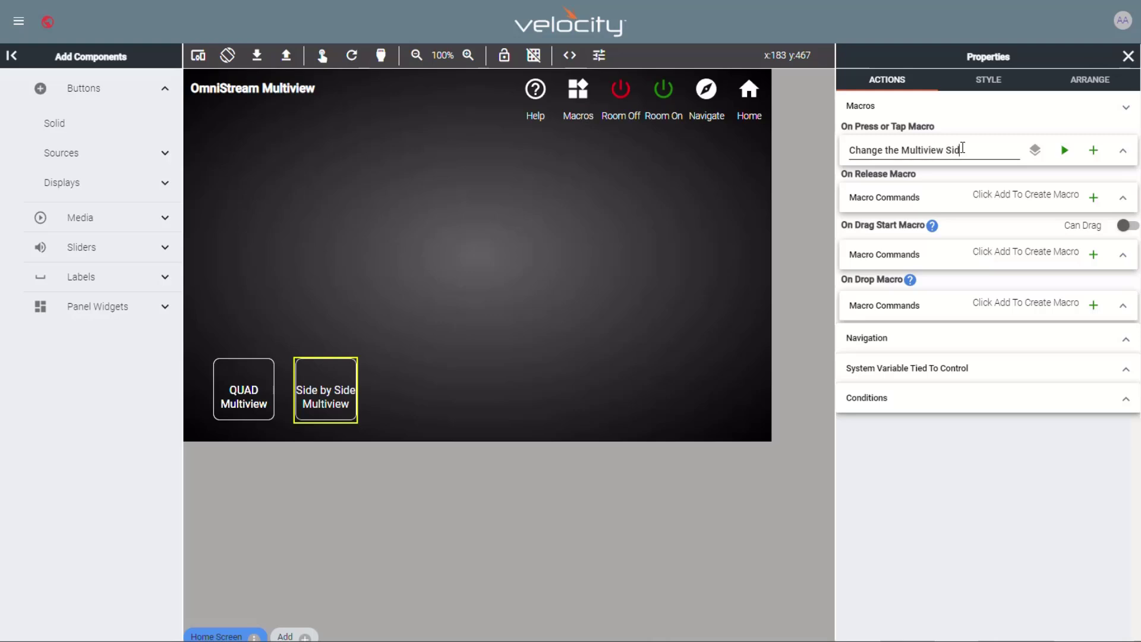
{"action": "type", "text": "e-Side"}
Configure the Side by Side button macro's first command as Logic Actions RUN MACRO, calling Multiview Side-Side
{"action": "left_click", "coordinate": [1124, 152]}
{"action": "left_click", "coordinate": [1009, 207]}
{"action": "left_click", "coordinate": [997, 259]}
{"action": "left_click", "coordinate": [992, 237]}
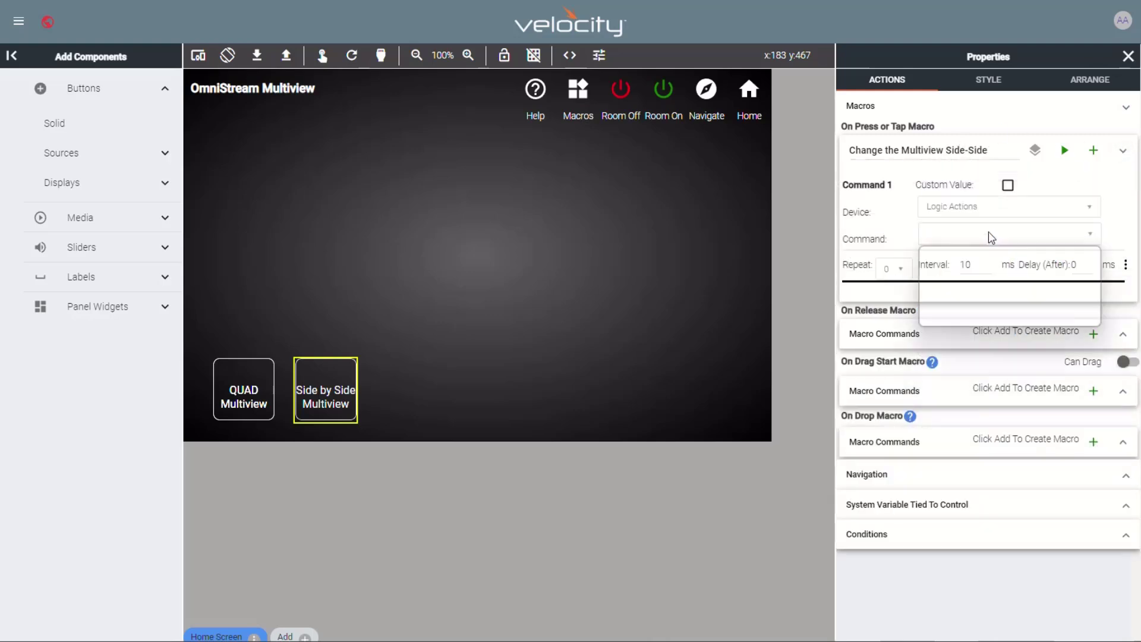
{"action": "left_click", "coordinate": [978, 296]}
{"action": "left_click", "coordinate": [972, 266]}
{"action": "left_click", "coordinate": [993, 336]}
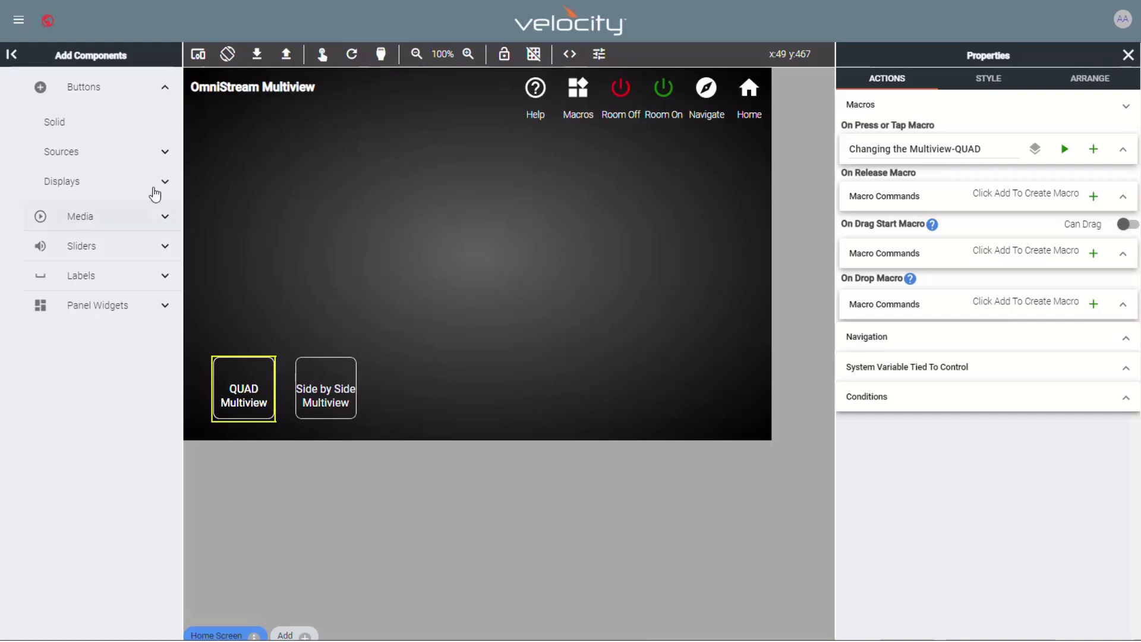
Preview the control panel, test the QUAD Multiview and Side by Side Multiview buttons, and close the preview
{"action": "left_click", "coordinate": [324, 57]}
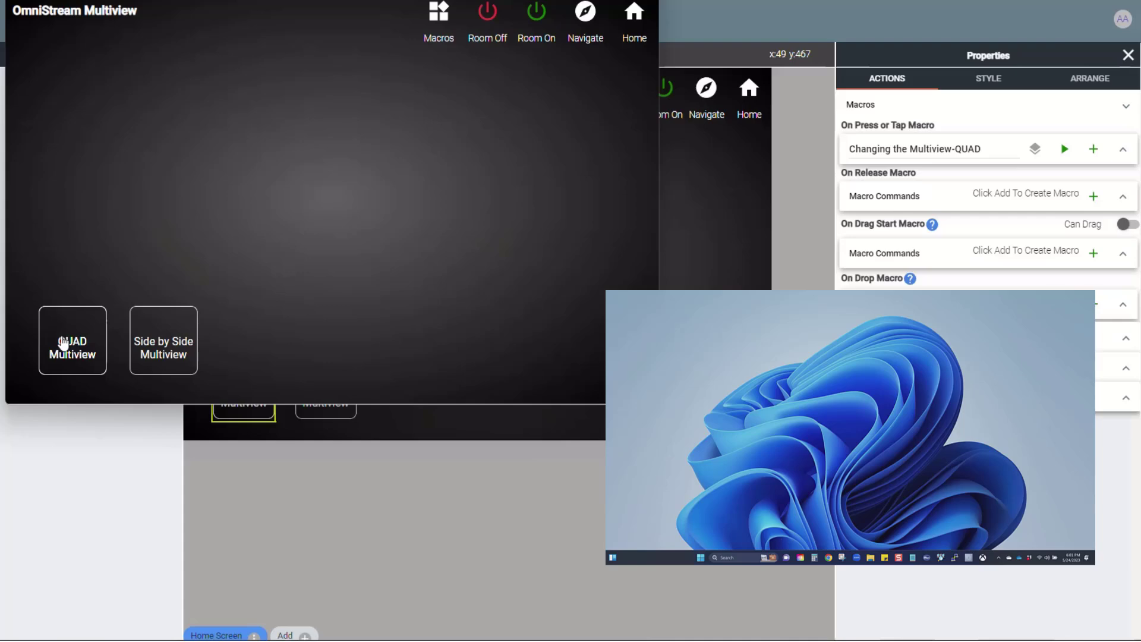
{"action": "left_click", "coordinate": [63, 344]}
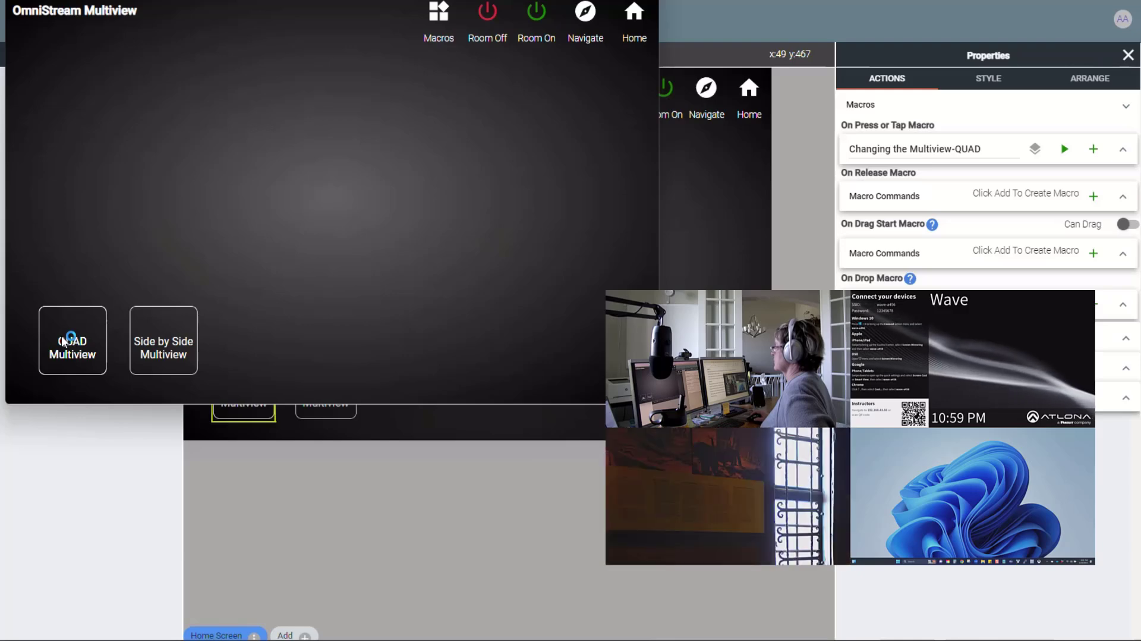
{"action": "left_click", "coordinate": [158, 340]}
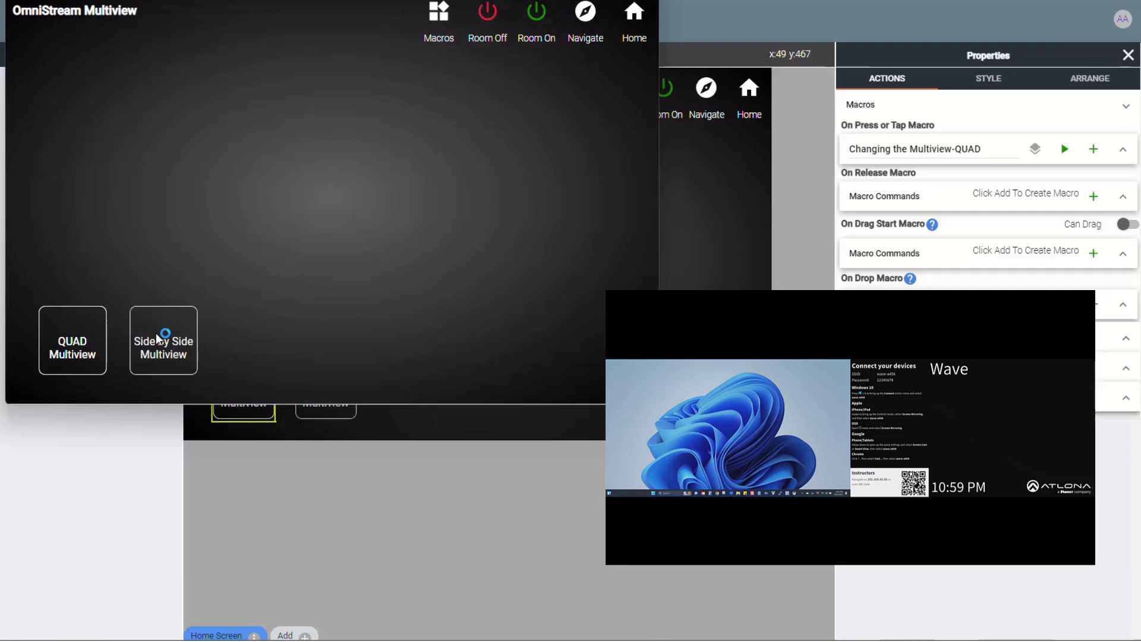
{"action": "left_click", "coordinate": [708, 191]}
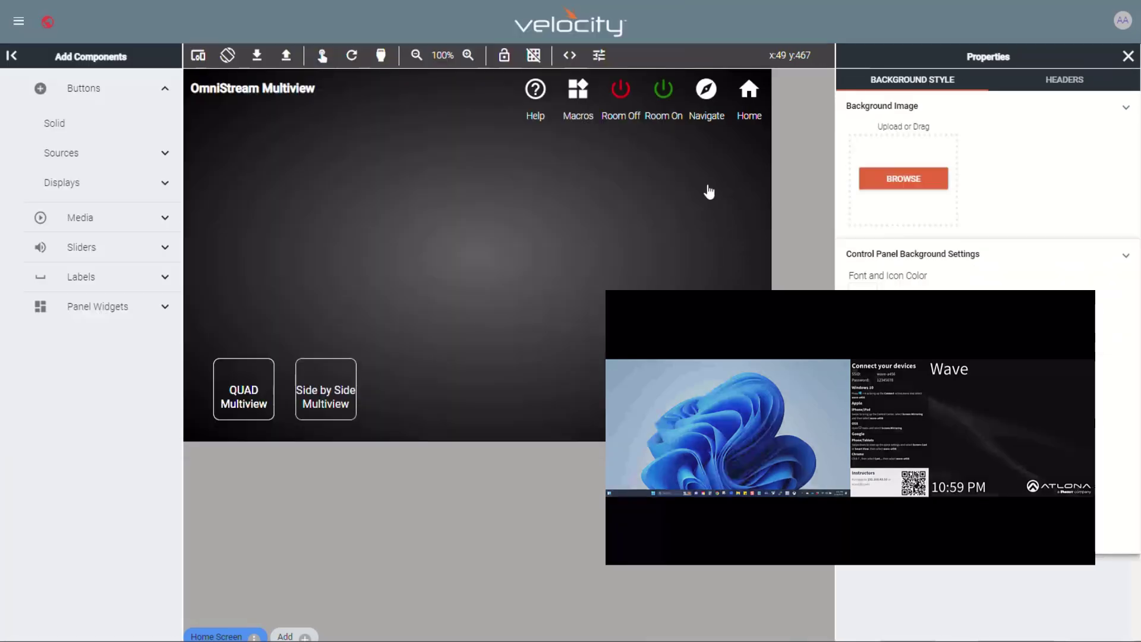
Add a room macro with the alias Multiview - PIP and name its command set Multiview PIP
{"action": "left_click", "coordinate": [600, 57]}
{"action": "left_click", "coordinate": [590, 88]}
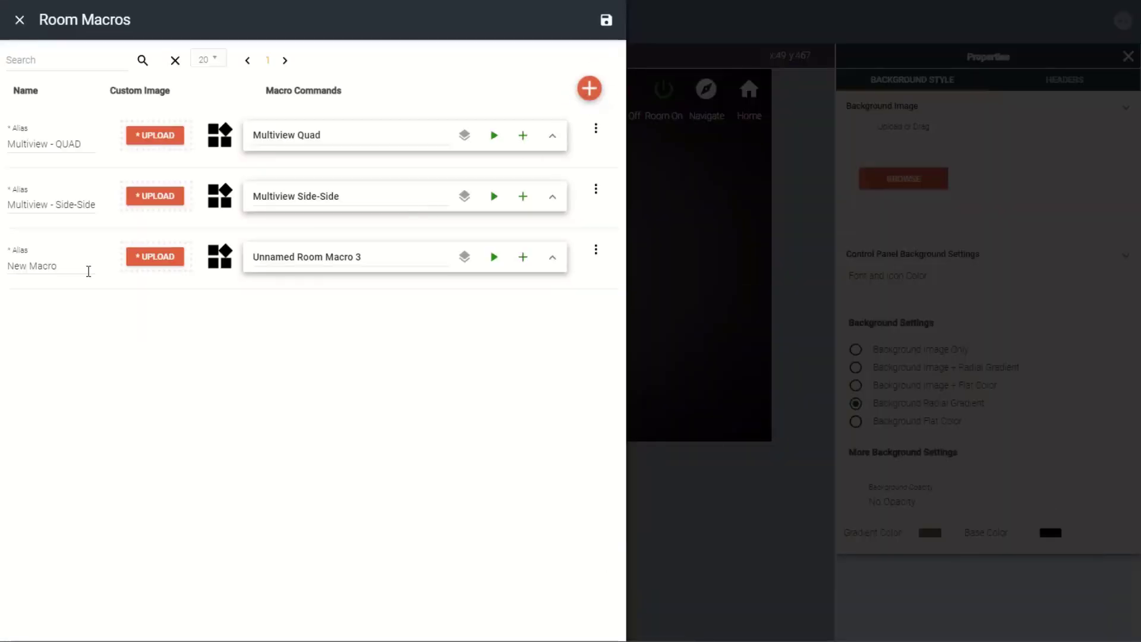
{"action": "triple_click", "coordinate": [88, 272]}
{"action": "type", "text": "Multiview - PIP"}
{"action": "left_click_drag", "start_coordinate": [361, 257], "coordinate": [249, 254]}
{"action": "type", "text": "Multiview"}
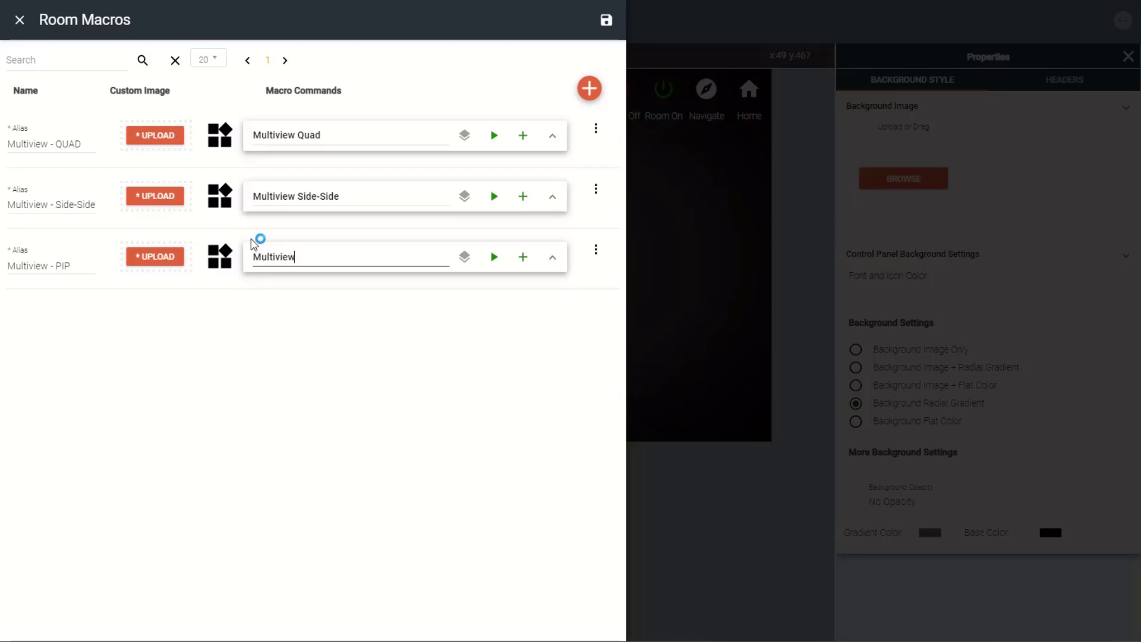
Add an HDMI Output - Video Input command on at-omni-121-01935 with the multiview name multiviewPIP to the Multiview PIP macro
{"action": "left_click", "coordinate": [552, 257]}
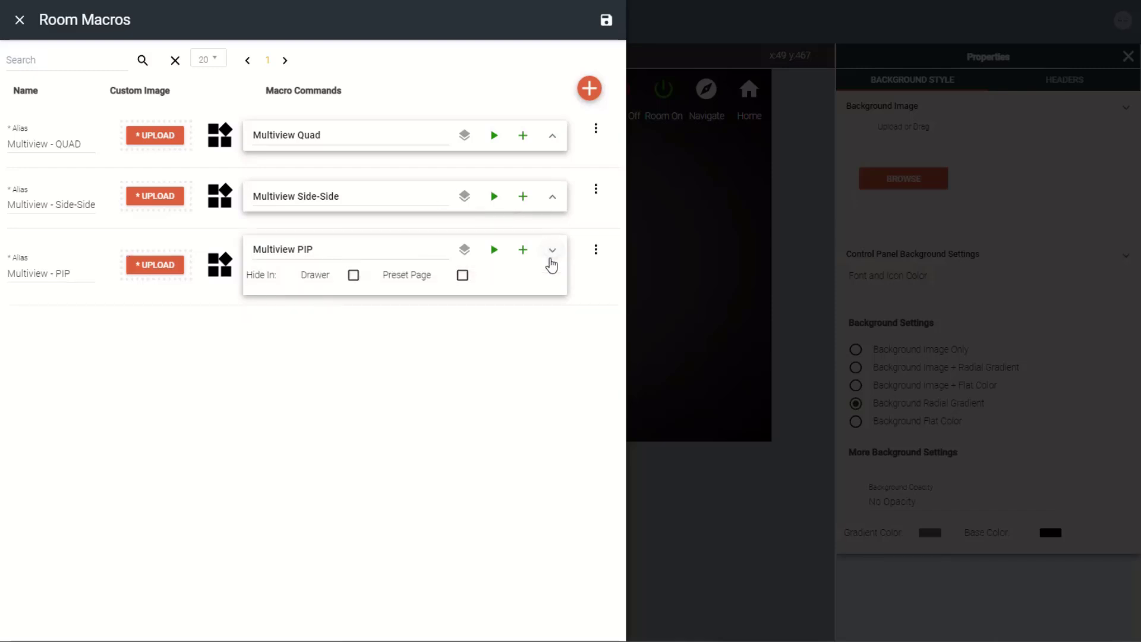
{"action": "left_click", "coordinate": [524, 252]}
{"action": "left_click", "coordinate": [476, 333]}
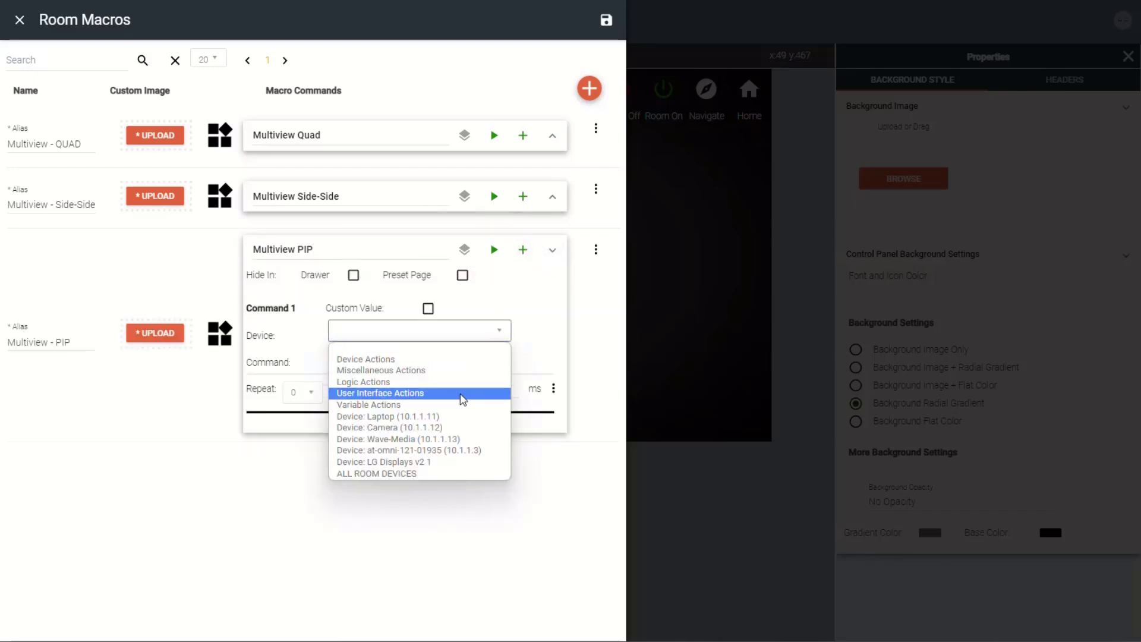
{"action": "left_click", "coordinate": [464, 450]}
{"action": "left_click", "coordinate": [461, 359]}
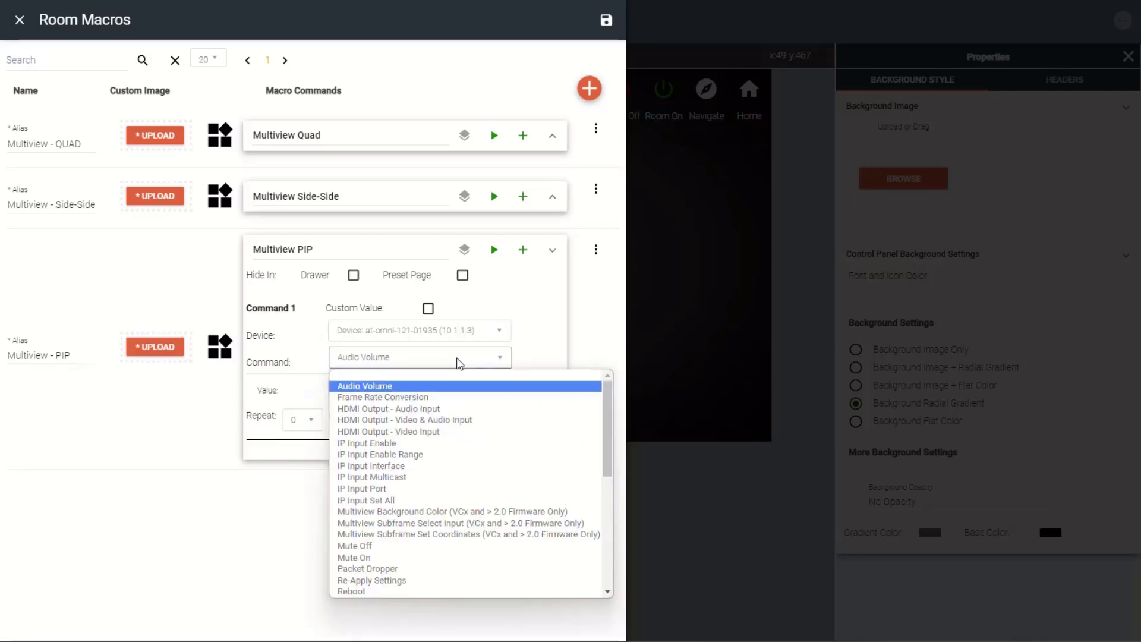
{"action": "left_click", "coordinate": [462, 432]}
{"action": "left_click", "coordinate": [434, 414]}
{"action": "left_click", "coordinate": [428, 449]}
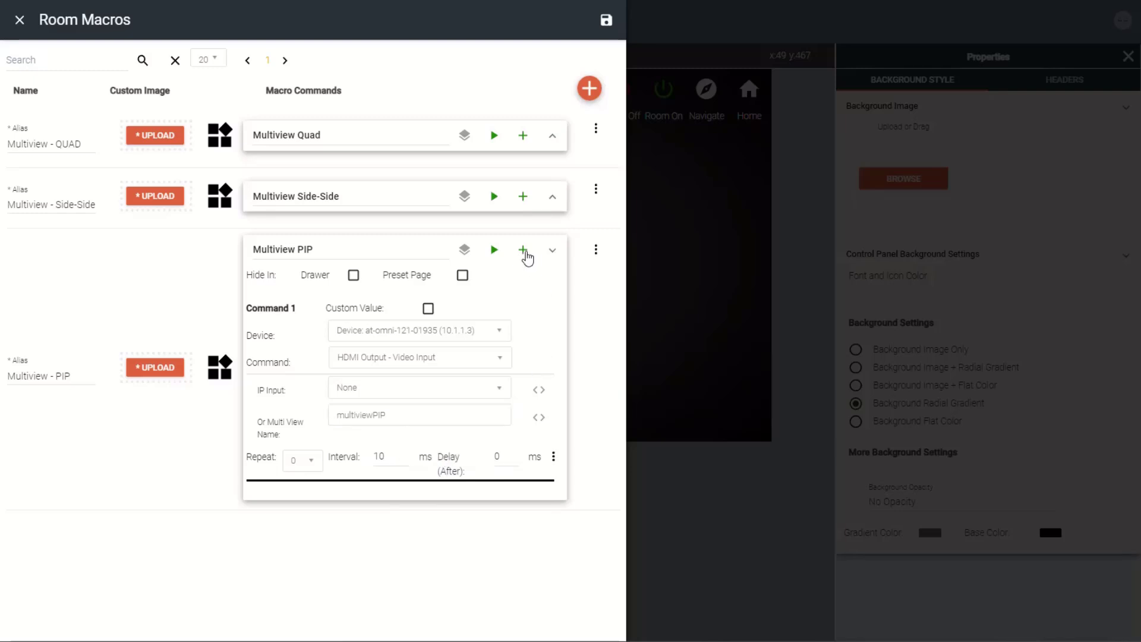
Add a second command to the Multiview PIP macro that sets the Camera encoder's resolution with Scaler Resolution (VCx 2.0 Firmware Only)
{"action": "left_click", "coordinate": [527, 254]}
{"action": "scroll", "coordinate": [524, 469], "scroll_direction": "down", "scroll_amount": 1}
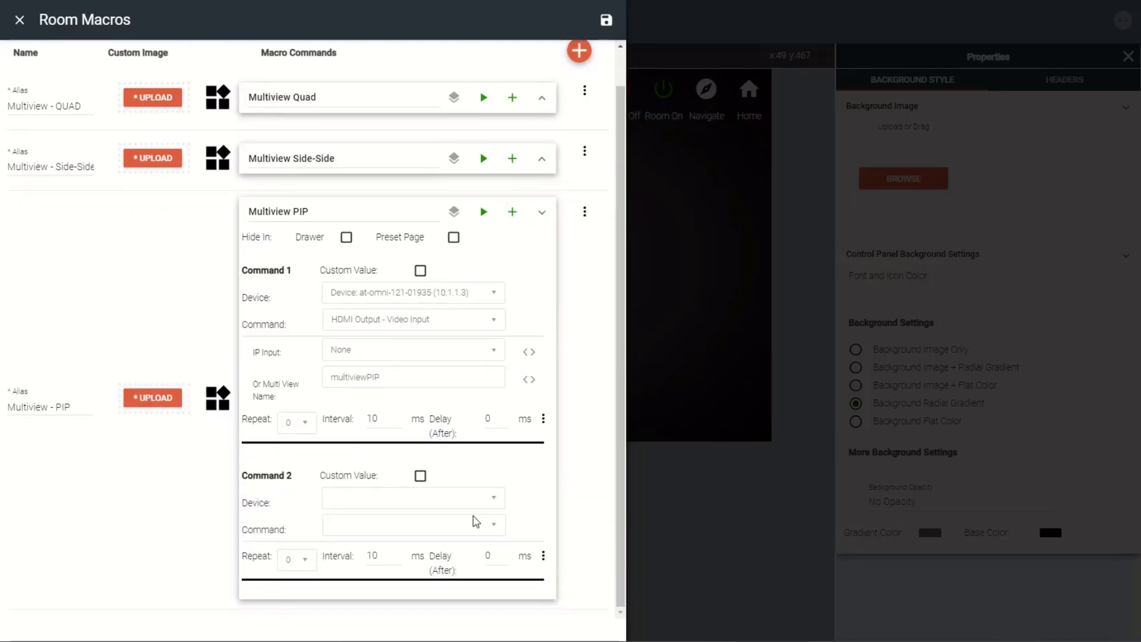
{"action": "left_click", "coordinate": [413, 497]}
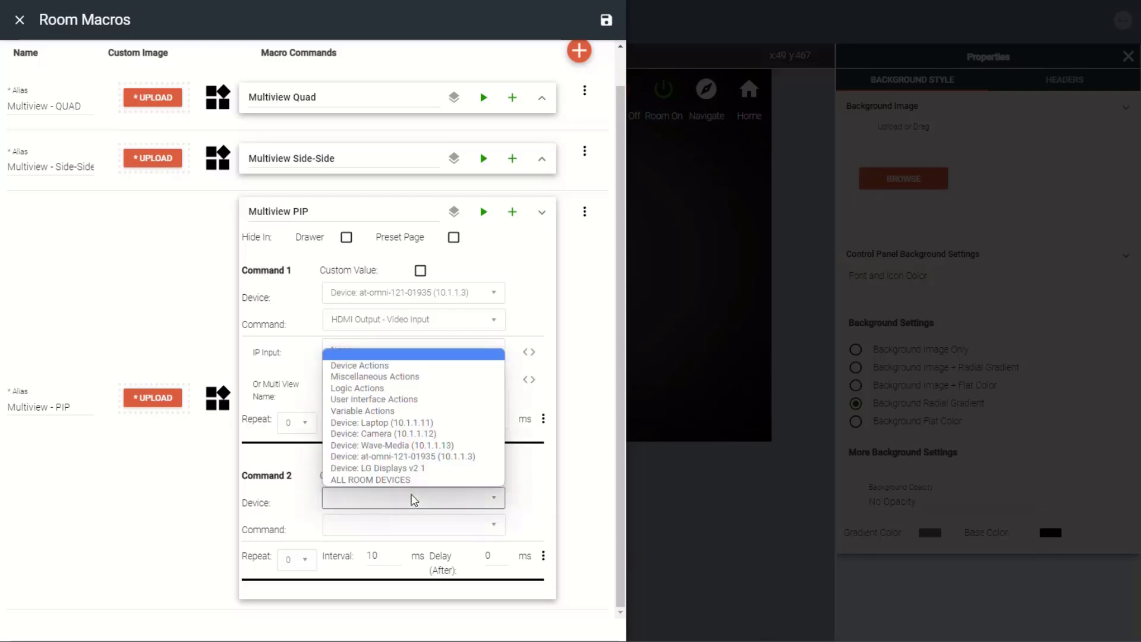
{"action": "left_click", "coordinate": [414, 438]}
{"action": "left_click", "coordinate": [428, 523]}
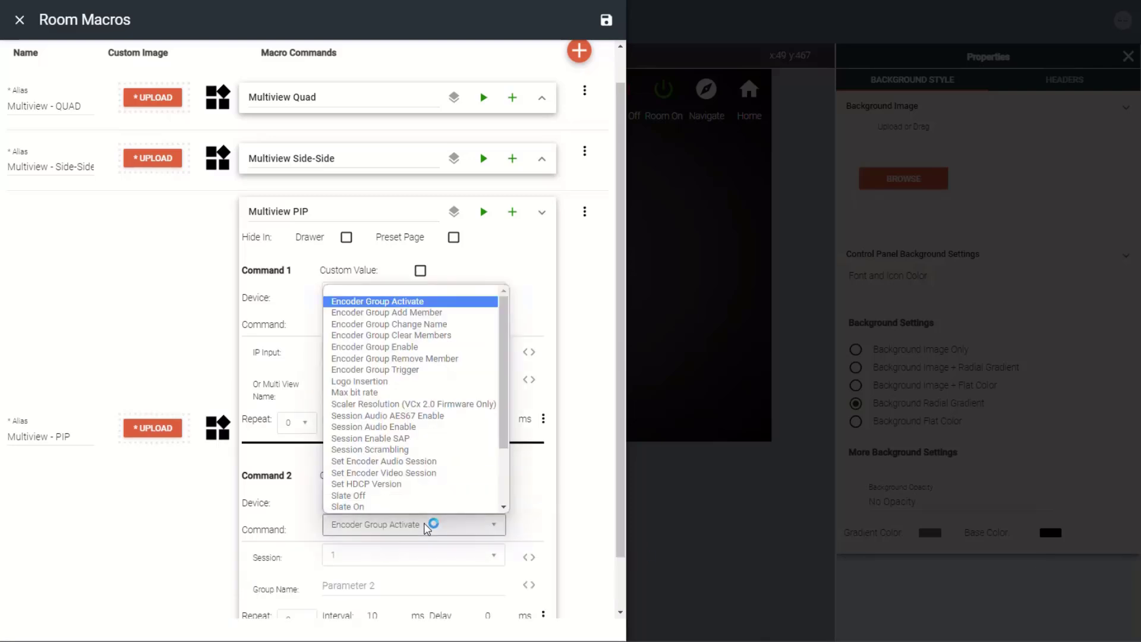
{"action": "left_click", "coordinate": [438, 406]}
{"action": "left_click", "coordinate": [428, 557]}
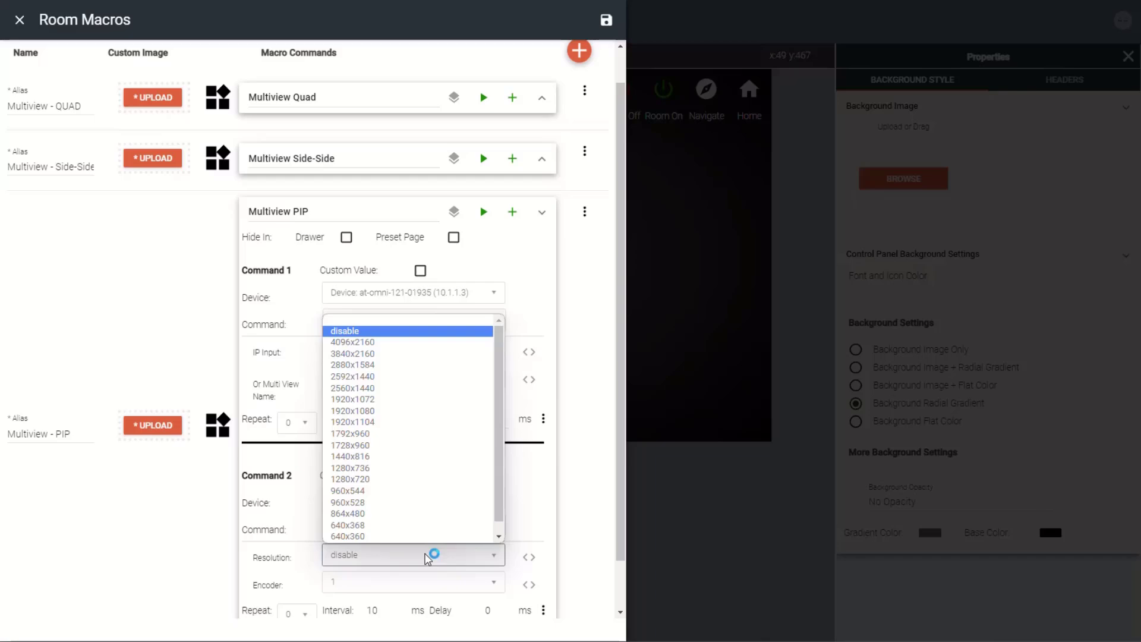
{"action": "left_click", "coordinate": [405, 476]}
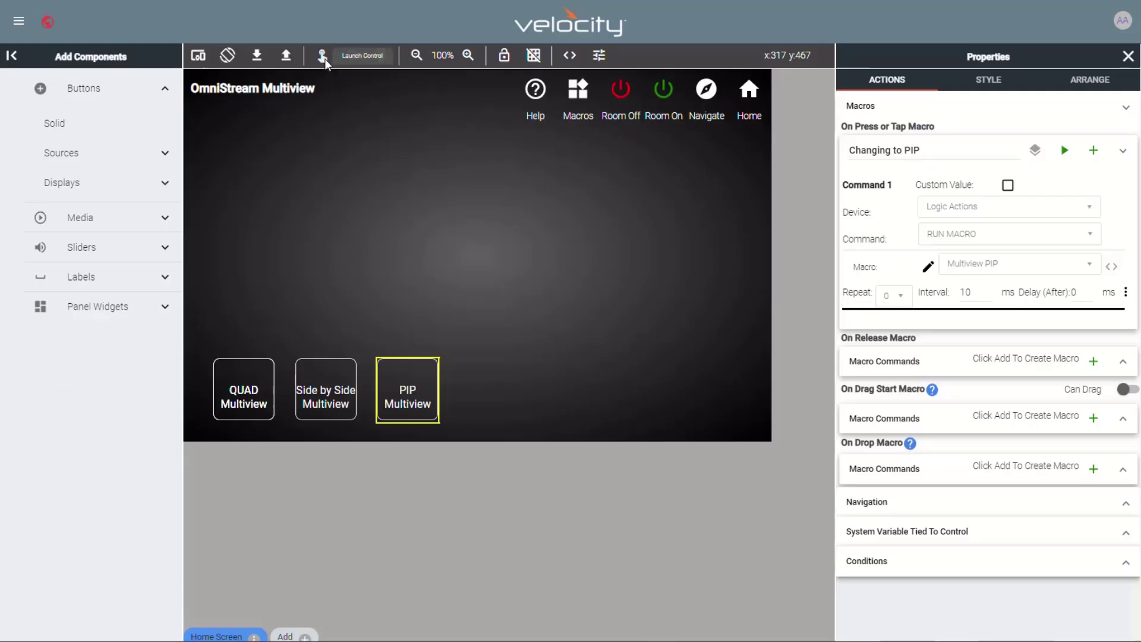
Preview the control panel, switch the decoder to the QUAD Multiview, and close the preview
{"action": "left_click", "coordinate": [323, 58]}
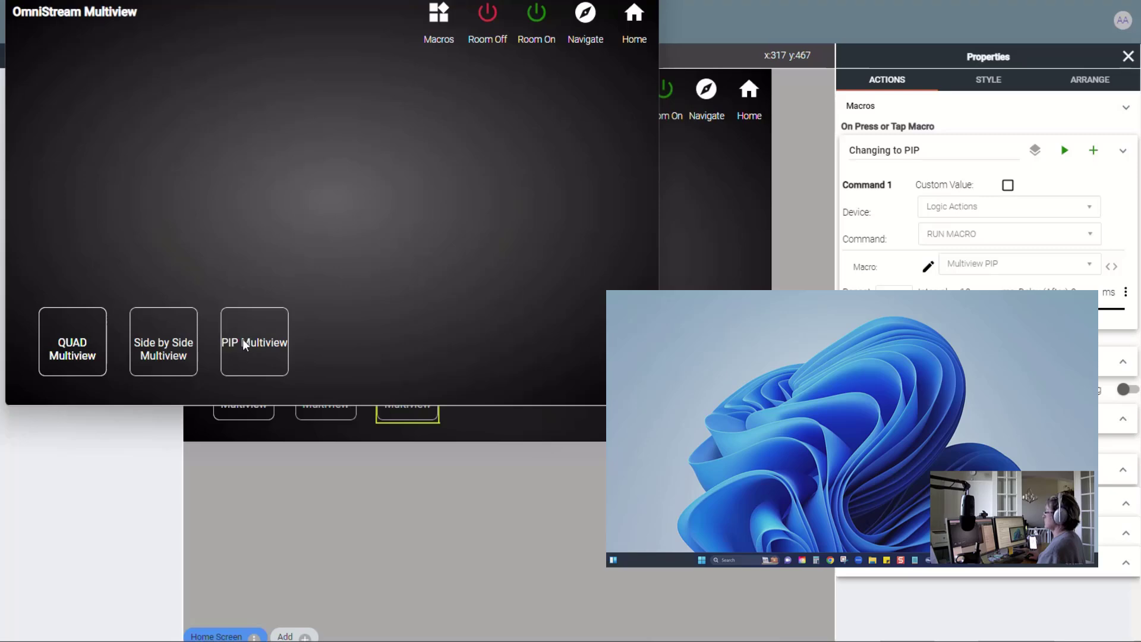
{"action": "left_click", "coordinate": [76, 351]}
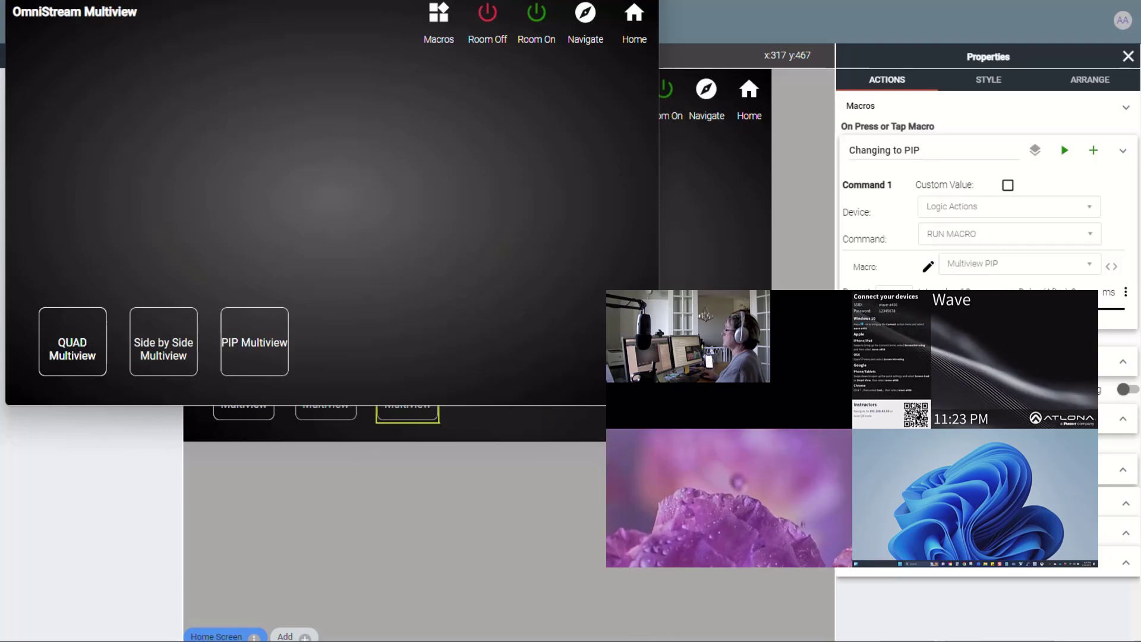
{"action": "left_click", "coordinate": [646, 0]}
Add a second command to the Multiview Quad room macro that sets Camera (10.1.1.12)'s Scaler Resolution, and save the room macros
{"action": "left_click", "coordinate": [600, 56]}
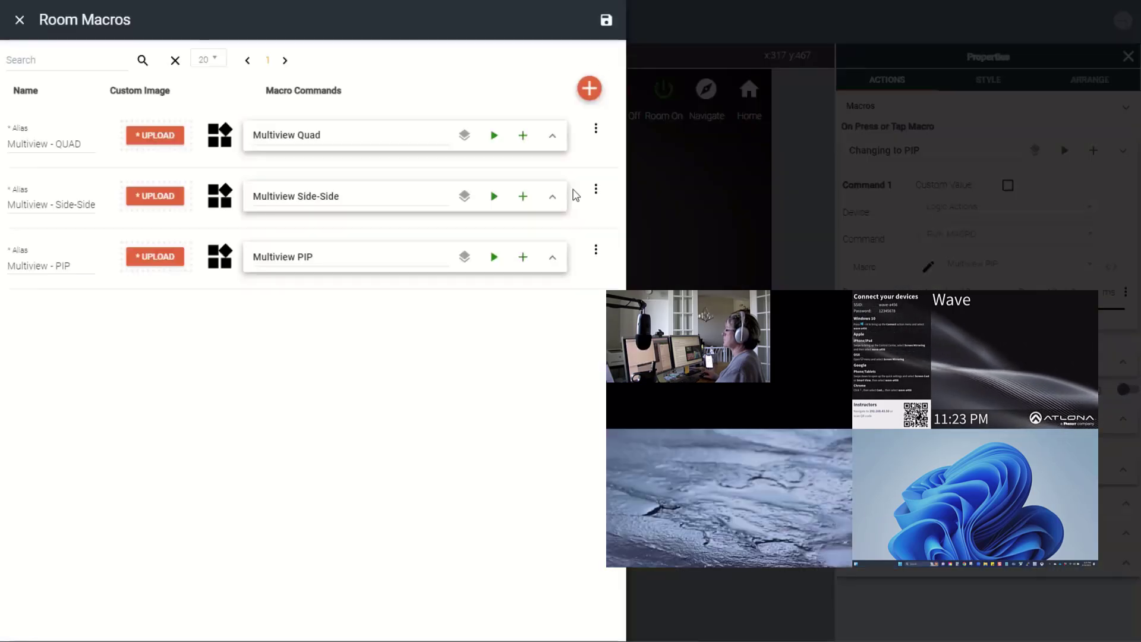
{"action": "left_click", "coordinate": [552, 136]}
{"action": "left_click", "coordinate": [524, 129]}
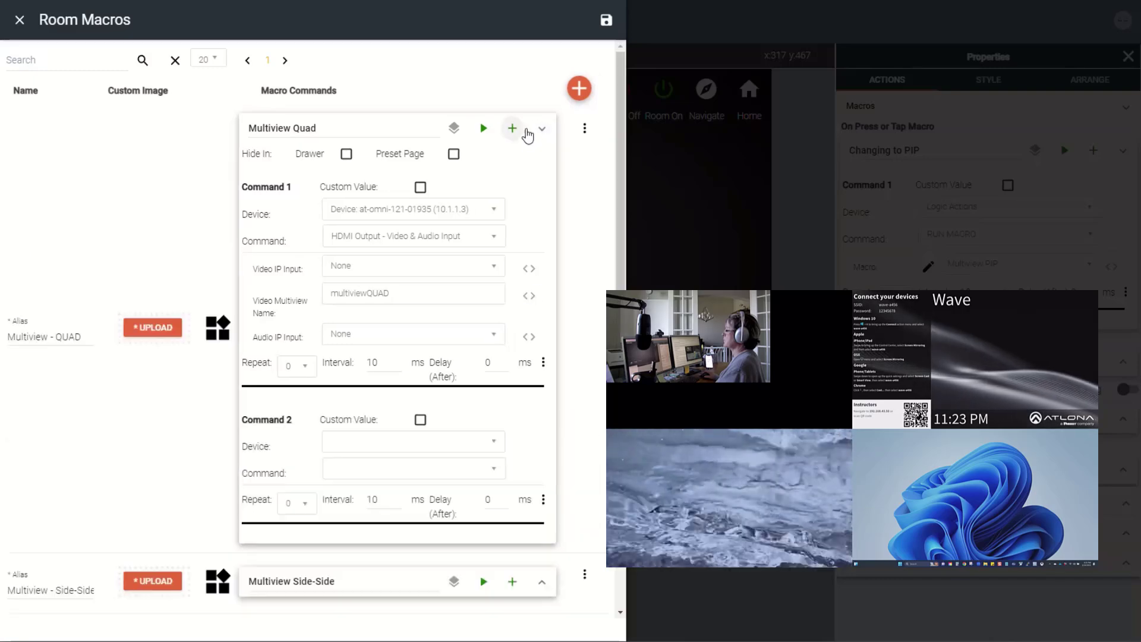
{"action": "left_click", "coordinate": [456, 447]}
{"action": "left_click", "coordinate": [446, 538]}
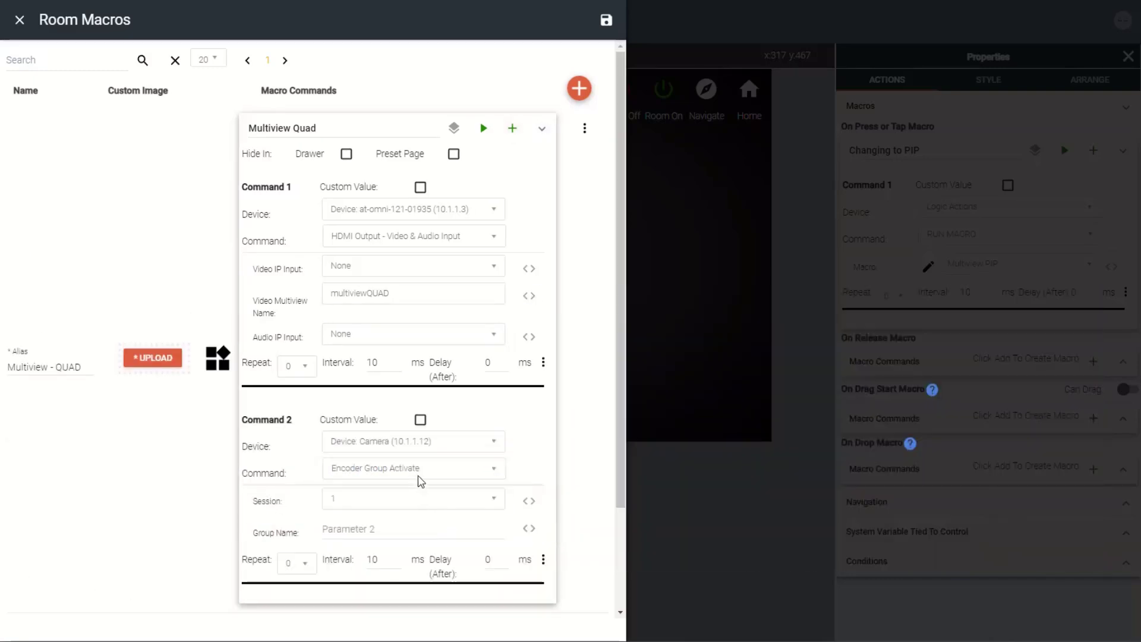
{"action": "left_click", "coordinate": [420, 474]}
{"action": "left_click", "coordinate": [400, 401]}
{"action": "left_click", "coordinate": [454, 502]}
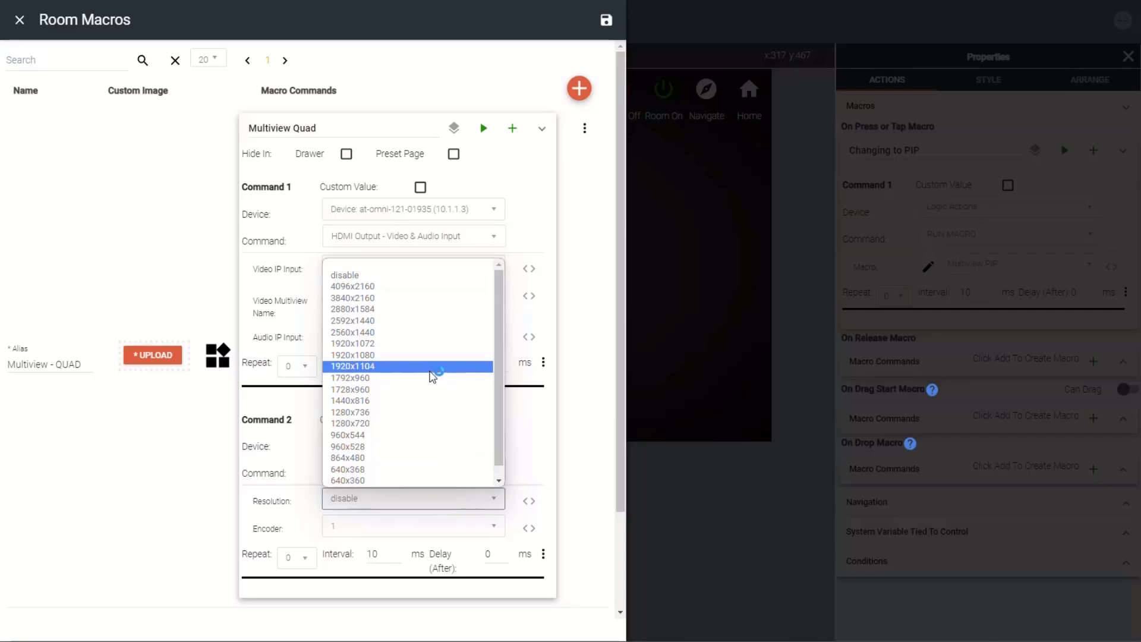
{"action": "left_click", "coordinate": [433, 365]}
{"action": "left_click", "coordinate": [610, 31]}
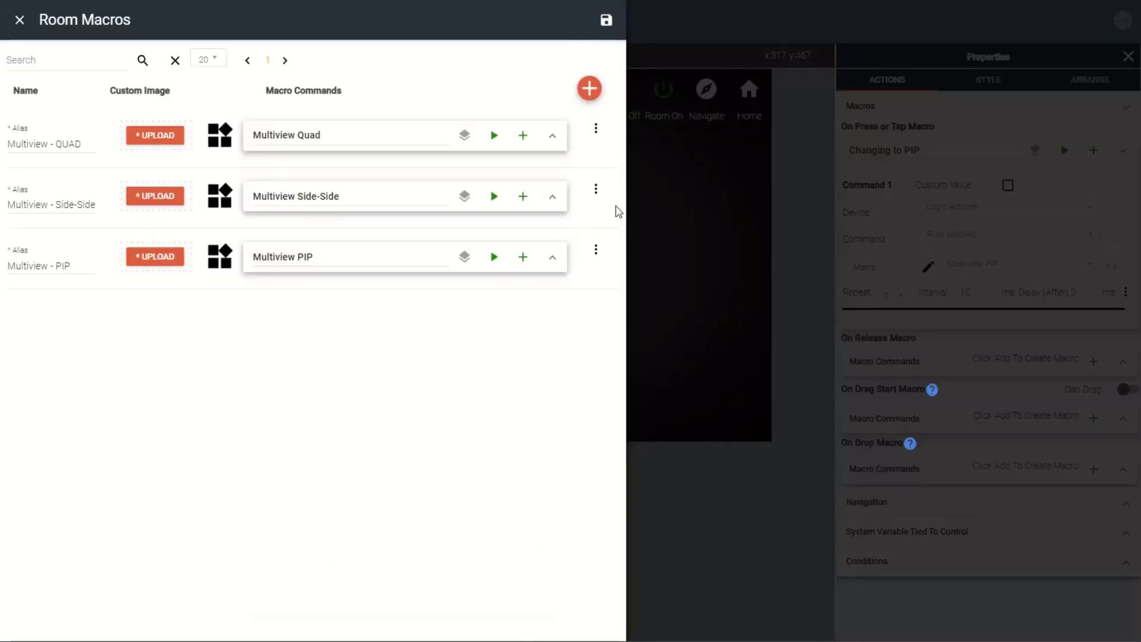
Retest the QUAD Multiview button in the control panel preview
{"action": "left_click", "coordinate": [322, 58]}
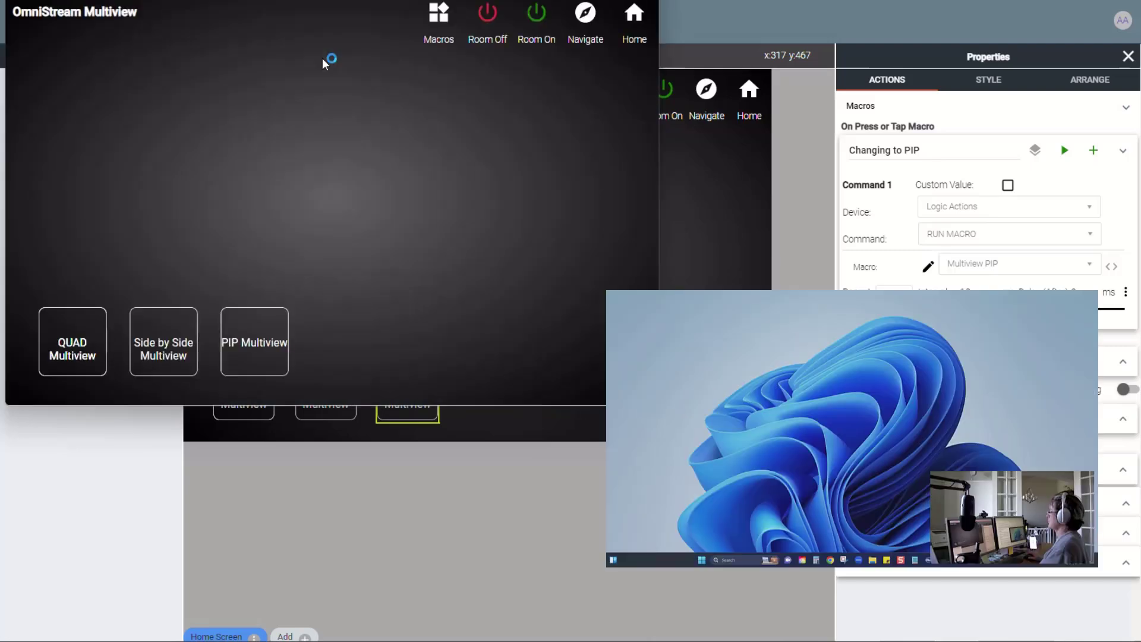
{"action": "left_click", "coordinate": [71, 352]}
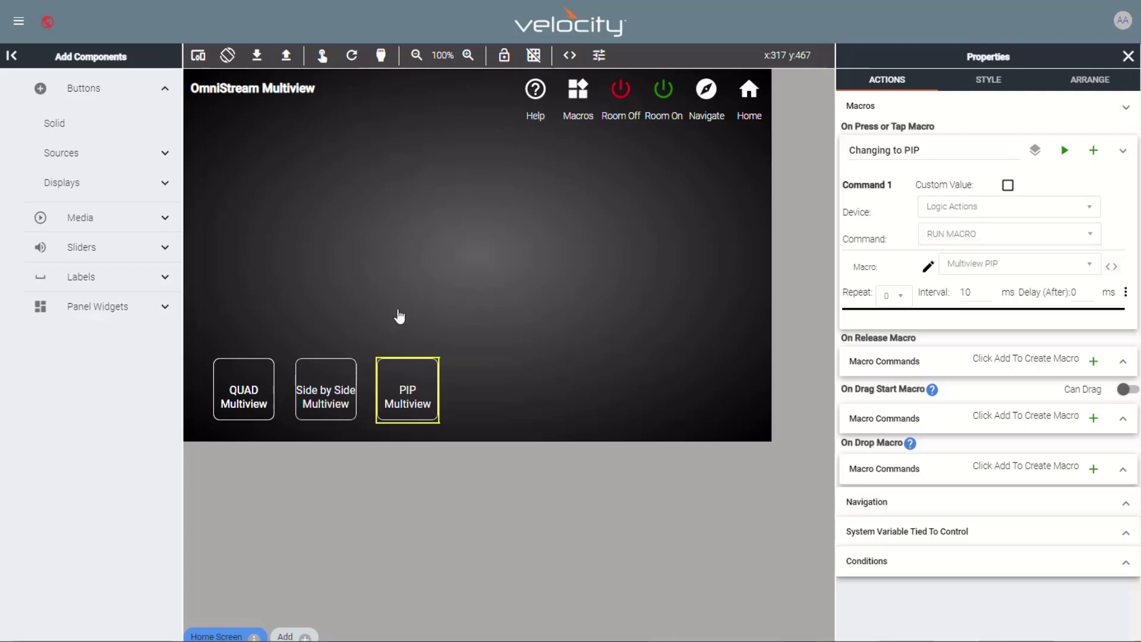
Add a Thumbnail panel widget labelled Laptop and shrink it above the QUAD Multiview button at x 49, y 104
{"action": "left_click", "coordinate": [162, 309]}
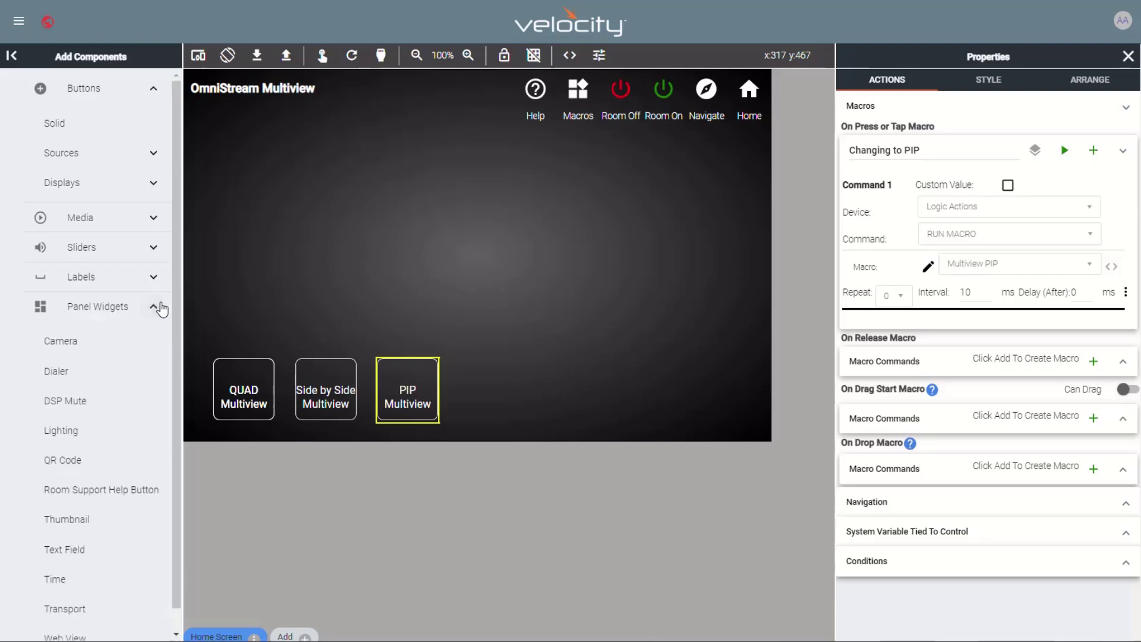
{"action": "left_click", "coordinate": [134, 523]}
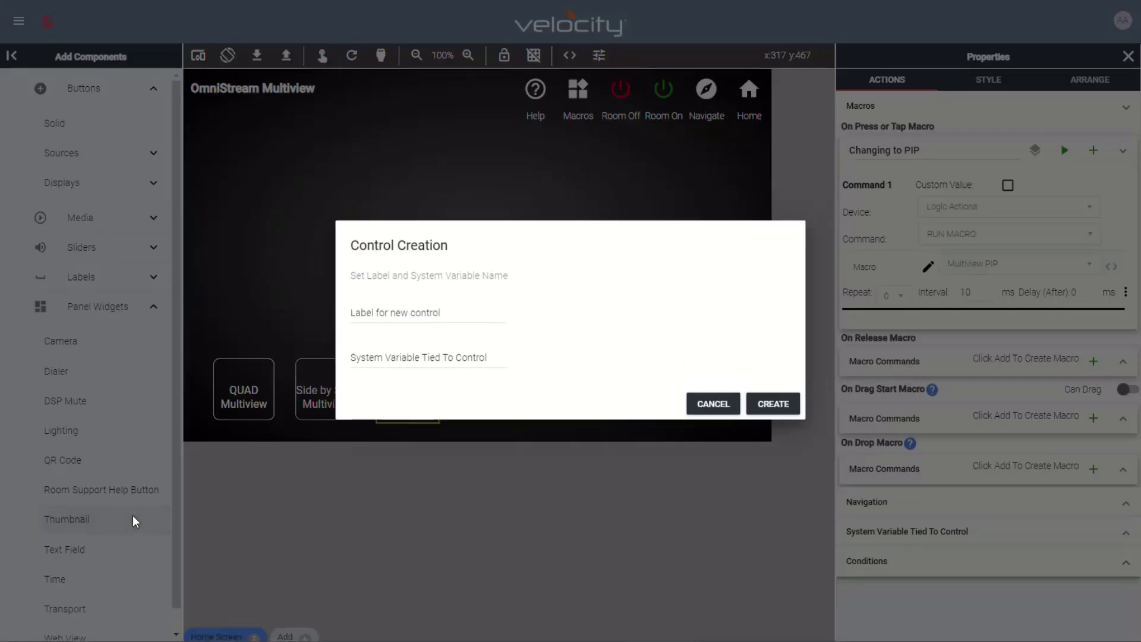
{"action": "left_click", "coordinate": [445, 315]}
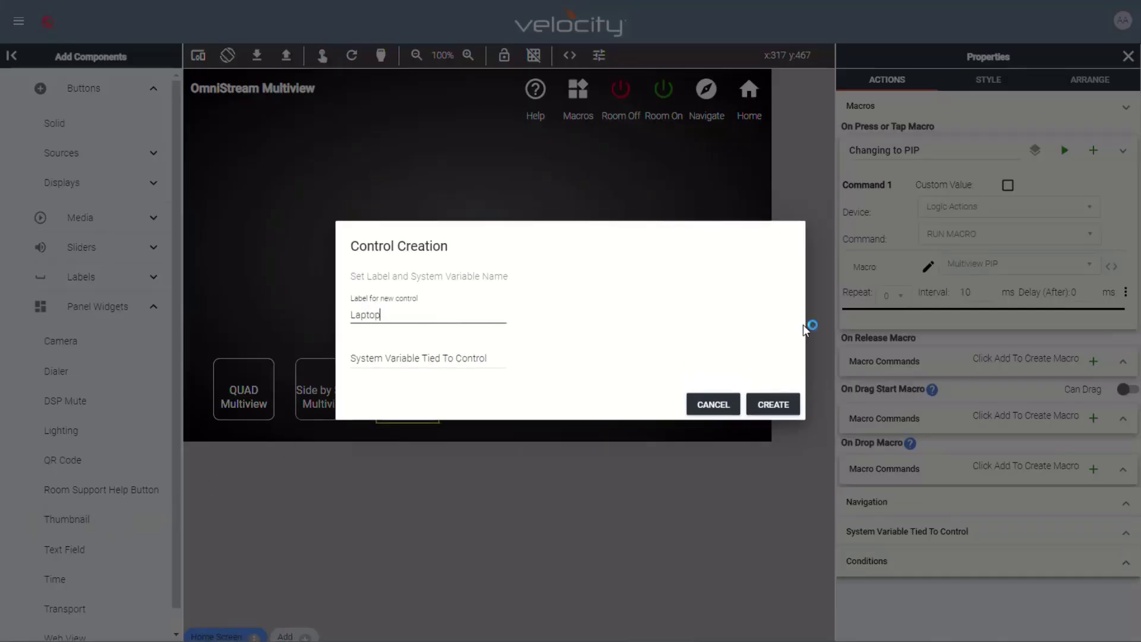
{"action": "type", "text": "Laptop"}
{"action": "left_click", "coordinate": [773, 404]}
{"action": "left_click_drag", "start_coordinate": [432, 230], "coordinate": [461, 286]}
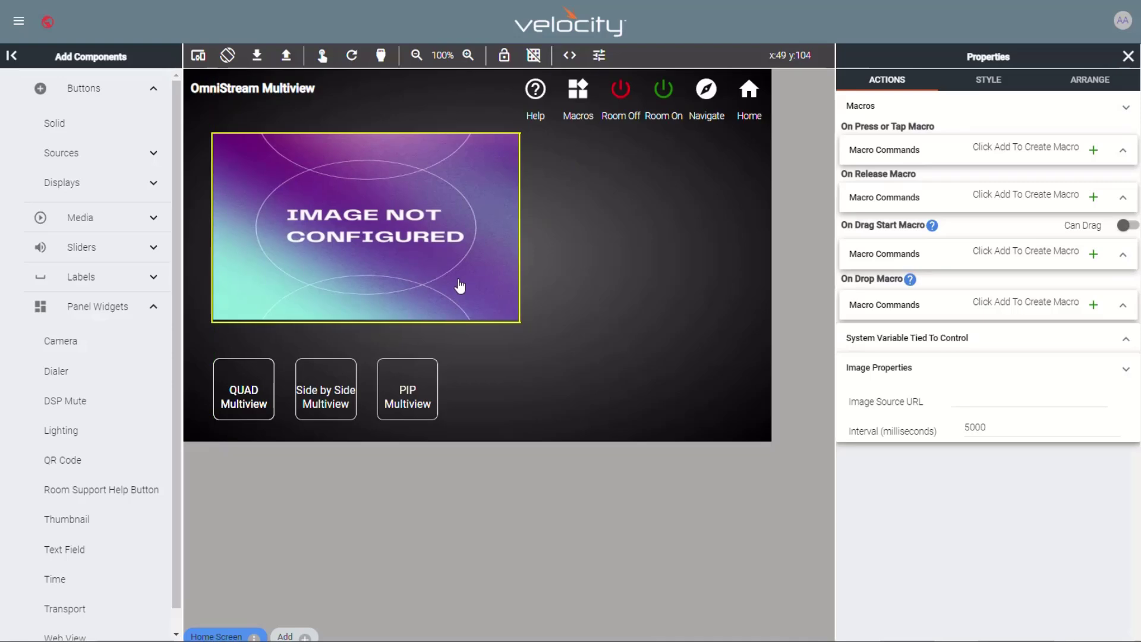
{"action": "left_click_drag", "start_coordinate": [519, 321], "coordinate": [344, 231]}
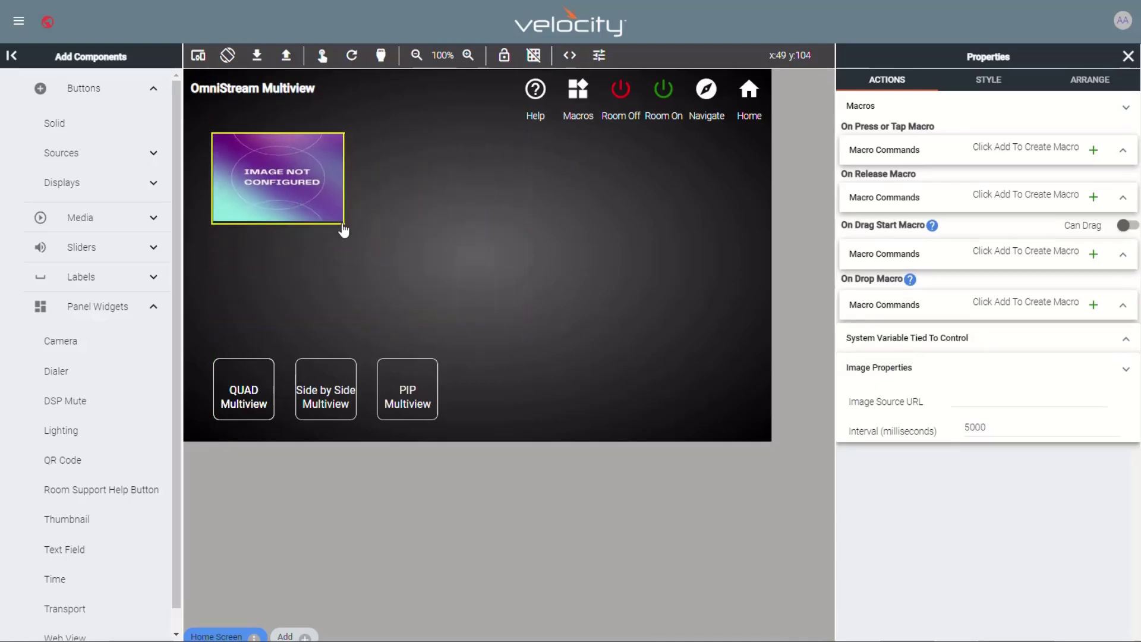
{"action": "left_click", "coordinate": [347, 221]}
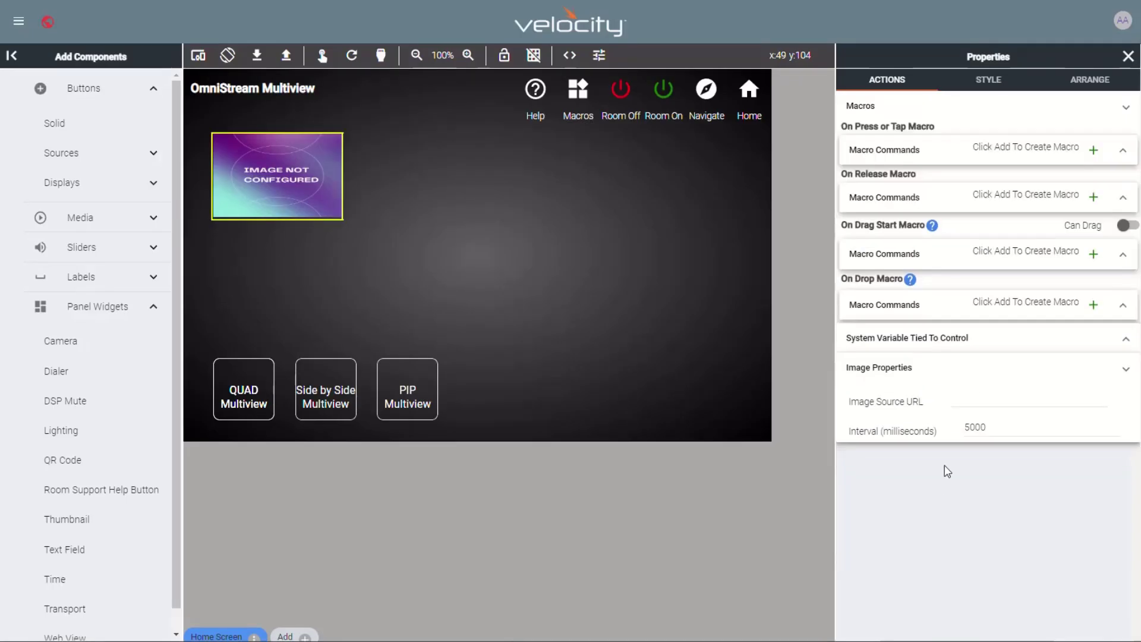
Paste the laptop encoder's thumbnail URL on 10.1.1.11 as the Laptop thumbnail's image source
{"action": "left_click", "coordinate": [960, 397]}
{"action": "key", "text": "ctrl+v"}
{"action": "left_click", "coordinate": [498, 333]}
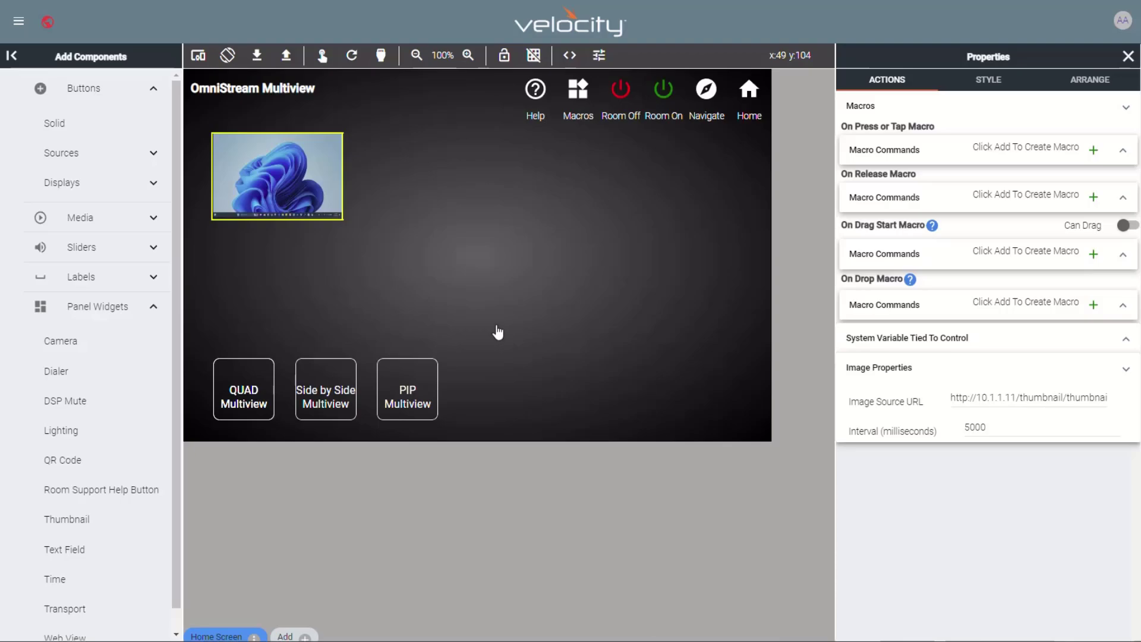
Add a second Thumbnail widget for the Wave source, shrink it, and place it below the Laptop thumbnail at x 49, y 261
{"action": "left_click_drag", "start_coordinate": [101, 523], "coordinate": [456, 316]}
{"action": "left_click", "coordinate": [456, 317]}
{"action": "type", "text": "vi"}
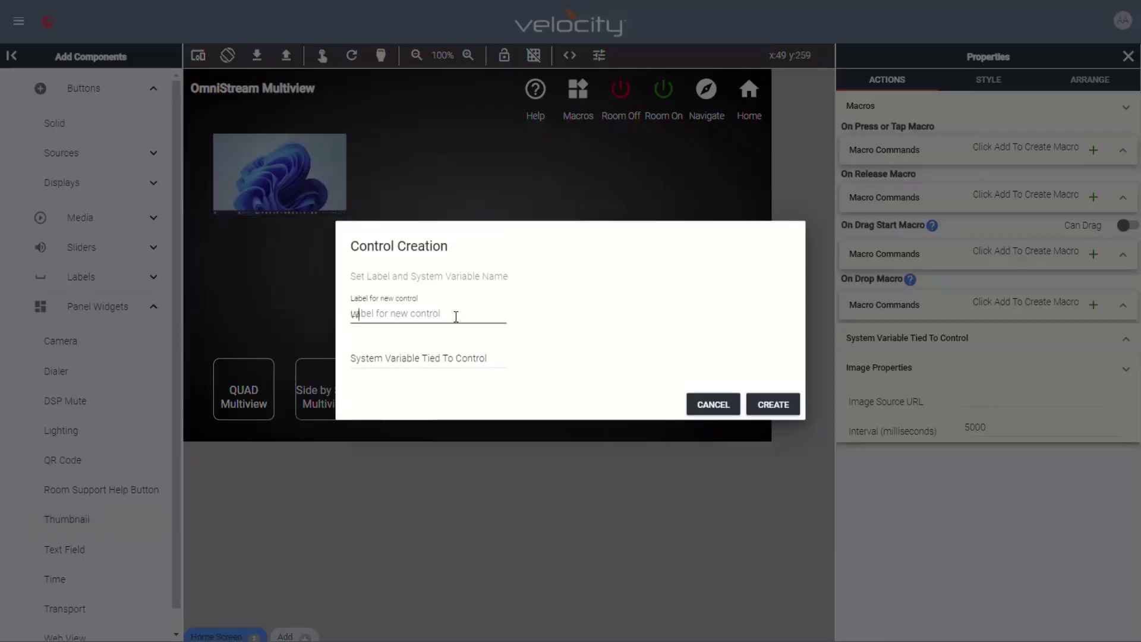
{"action": "type", "text": "deo"}
{"action": "left_click", "coordinate": [763, 407]}
{"action": "left_click_drag", "start_coordinate": [492, 259], "coordinate": [316, 149]}
{"action": "left_click_drag", "start_coordinate": [256, 129], "coordinate": [284, 289]}
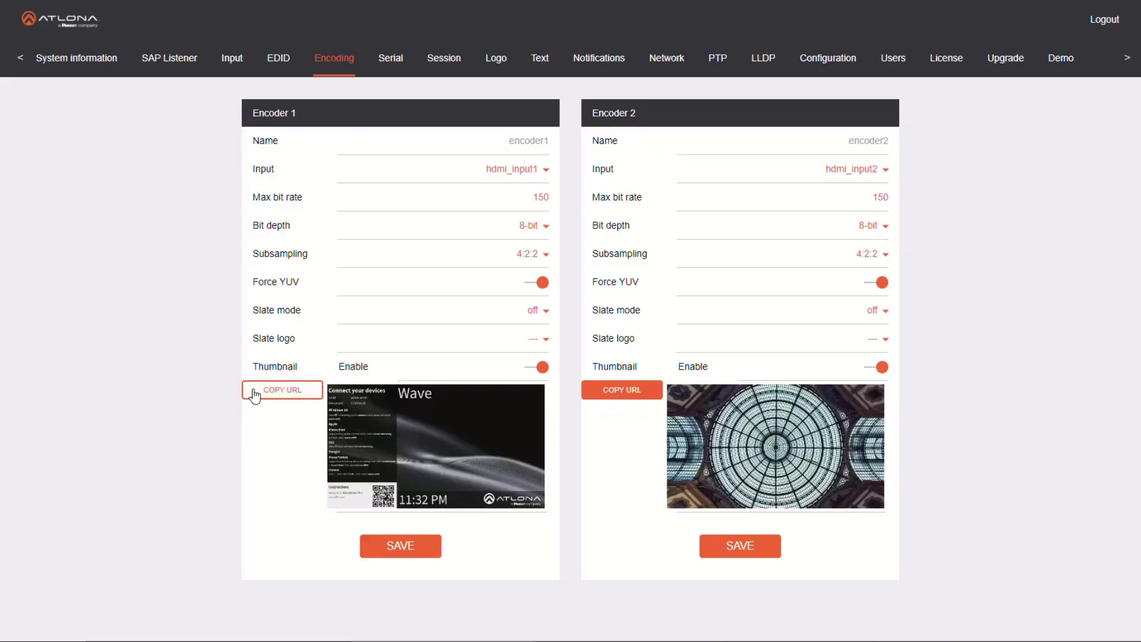
{"action": "left_click", "coordinate": [255, 388]}
{"action": "left_click", "coordinate": [970, 400]}
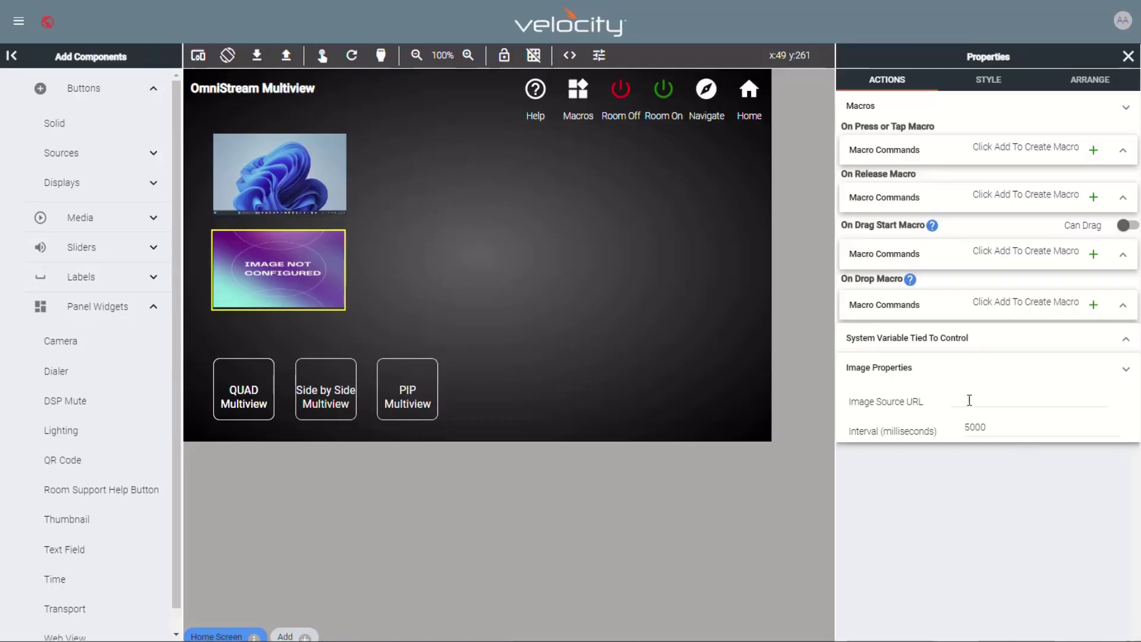
{"action": "type", "text": "http://10.1.1.13/thumbnail/thumbnail1.jpg"}
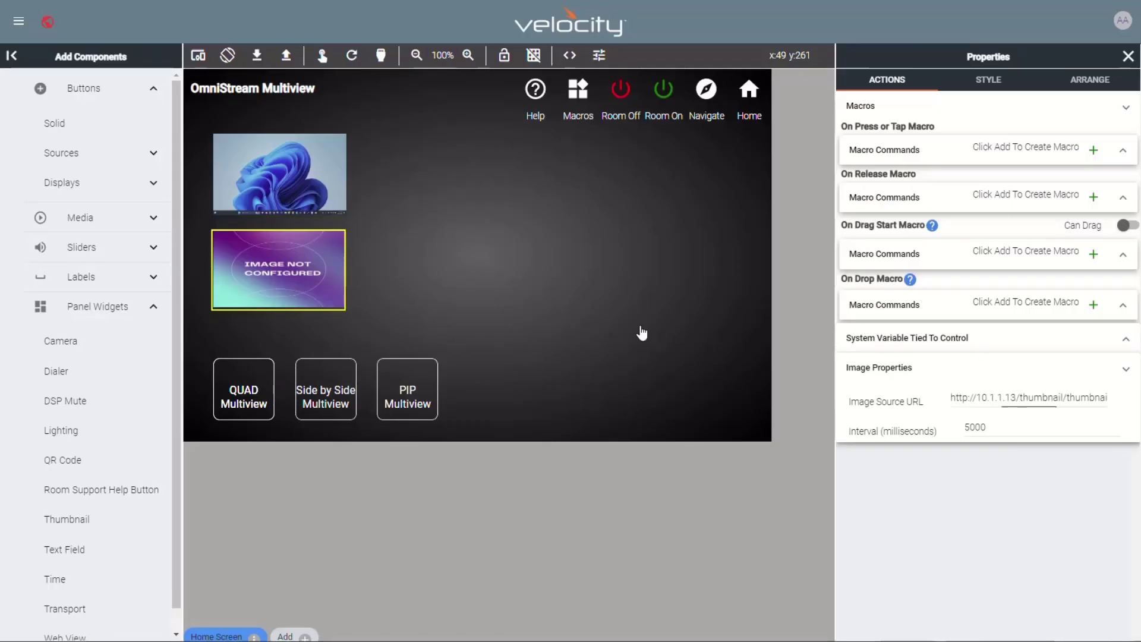
Add a Thumbnail widget labelled Media, shrink it, and place it above the PIP Multiview button at x 317, y 261
{"action": "left_click_drag", "start_coordinate": [67, 519], "coordinate": [311, 426]}
{"action": "left_click", "coordinate": [479, 314]}
{"action": "type", "text": "Media"}
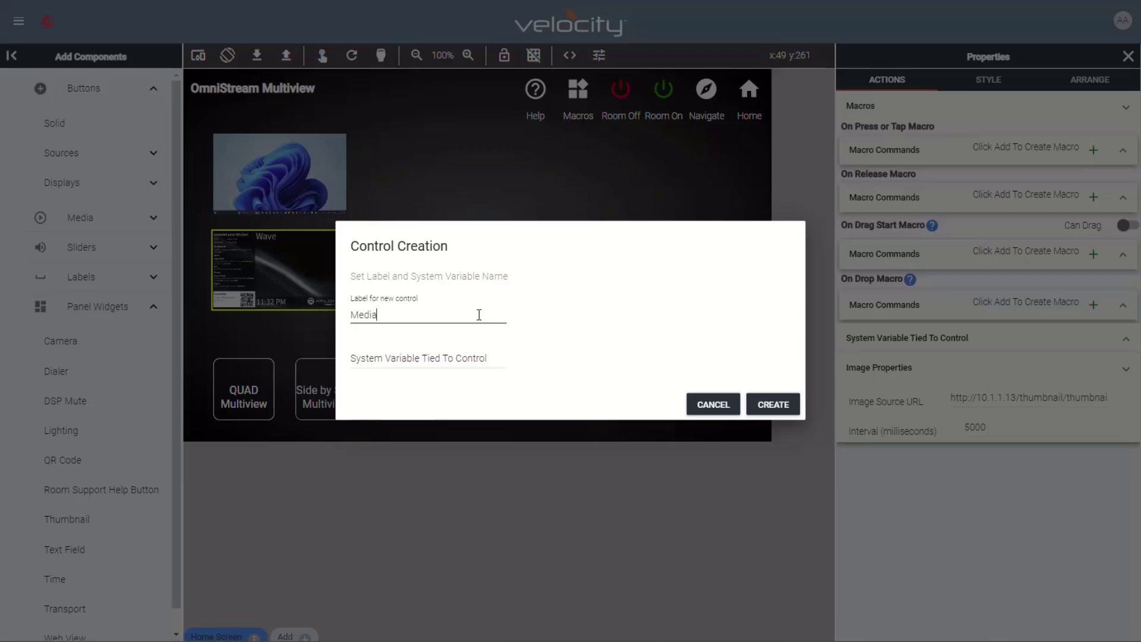
{"action": "left_click", "coordinate": [773, 404]}
{"action": "left_click_drag", "start_coordinate": [489, 255], "coordinate": [321, 154]}
{"action": "left_click_drag", "start_coordinate": [254, 113], "coordinate": [447, 280]}
{"action": "left_click_drag", "start_coordinate": [513, 315], "coordinate": [506, 308]}
{"action": "left_click", "coordinate": [364, 334]}
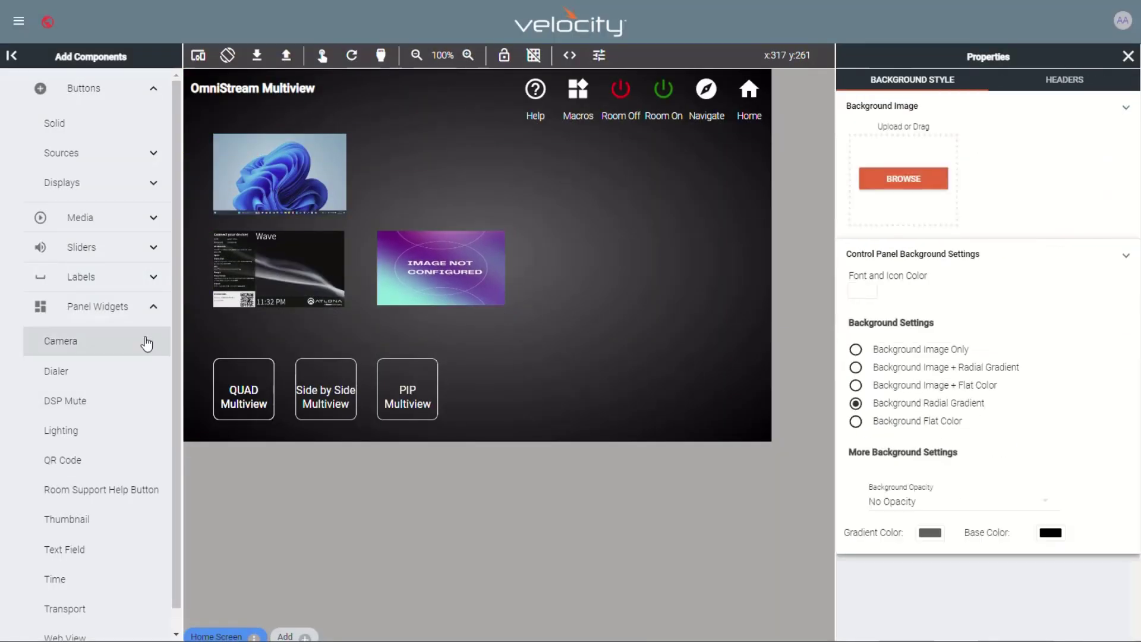
{"action": "left_click", "coordinate": [502, 301]}
{"action": "left_click", "coordinate": [963, 403]}
{"action": "key", "text": "ctrl+v"}
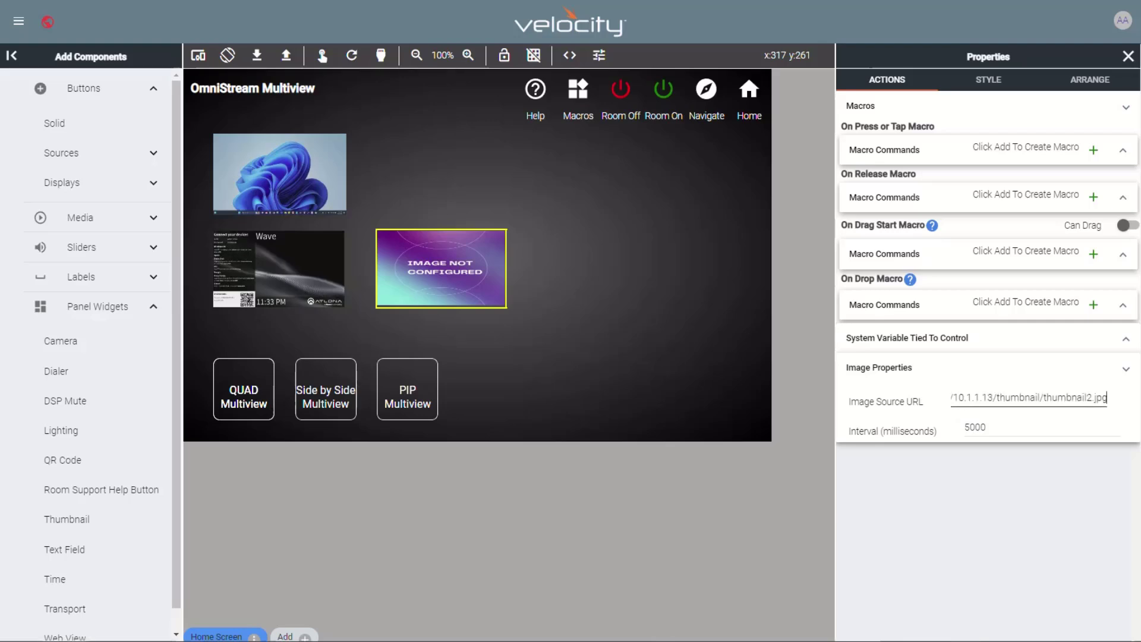
{"action": "left_click", "coordinate": [594, 344]}
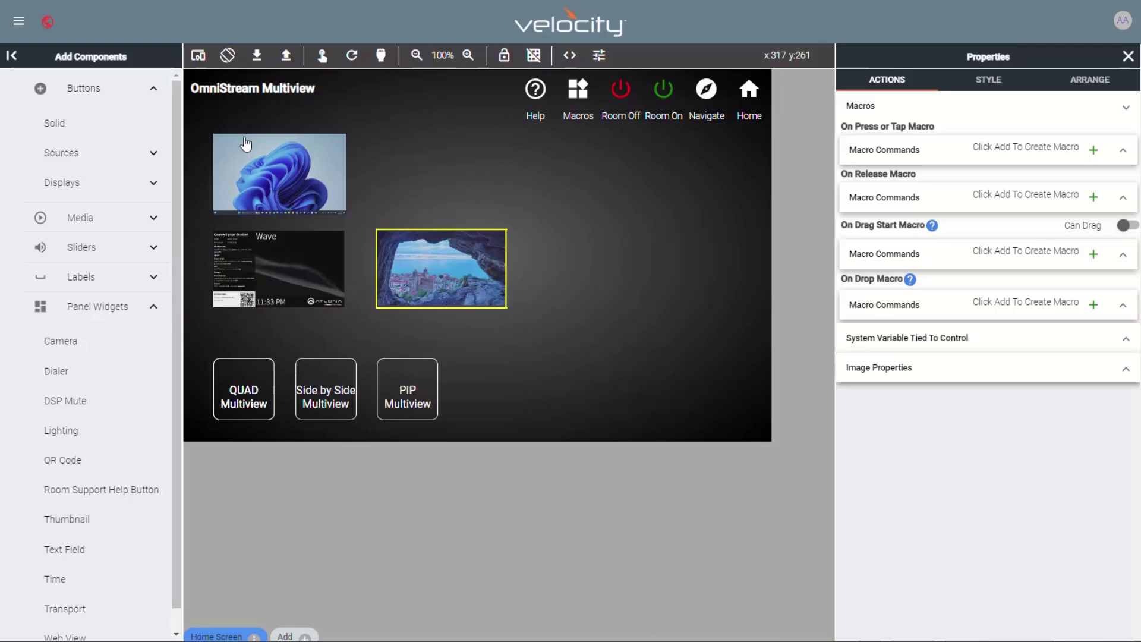
{"action": "left_click", "coordinate": [322, 56]}
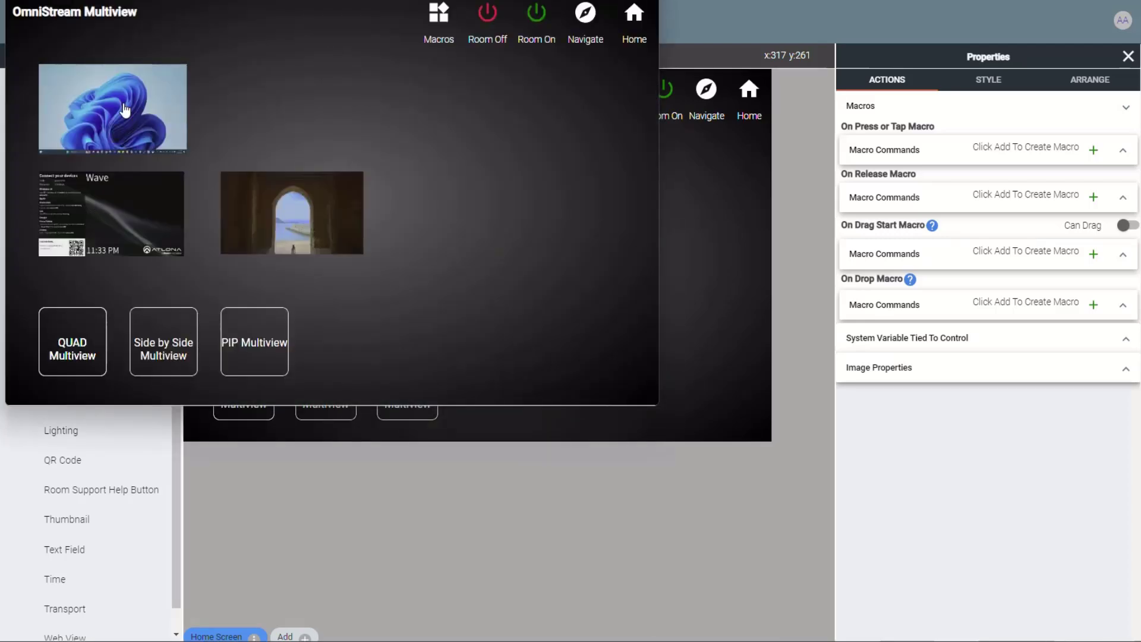
{"action": "key", "text": "Escape"}
Add an On Press or Tap macro to the Laptop thumbnail and name it Switch to Full Laptop
{"action": "left_click", "coordinate": [279, 176]}
{"action": "left_click", "coordinate": [1094, 149]}
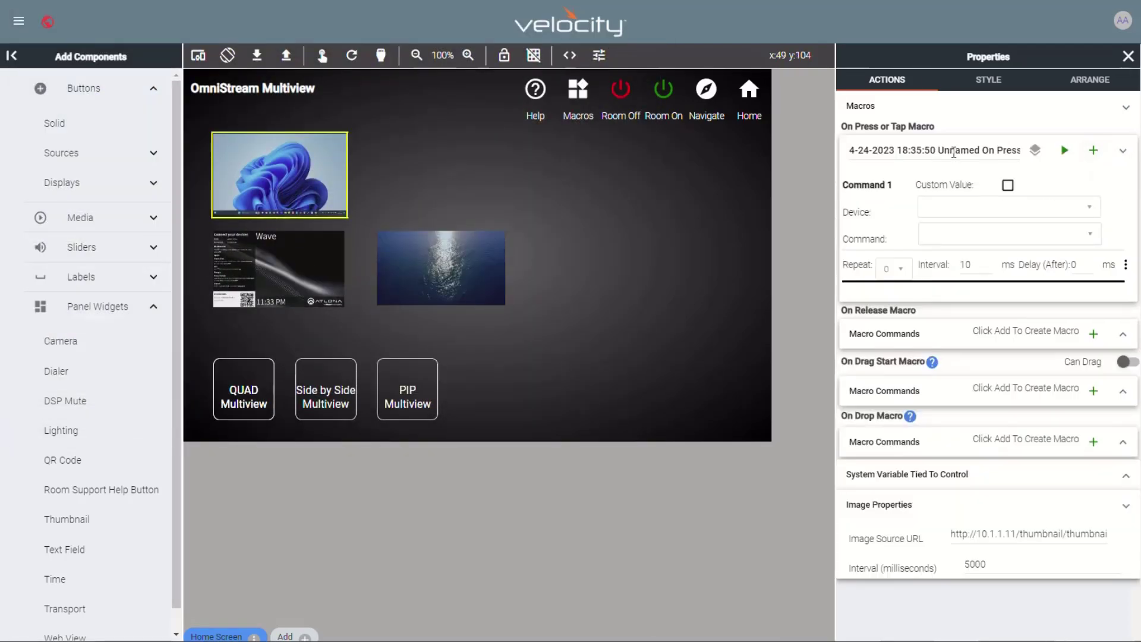
{"action": "left_click", "coordinate": [894, 152]}
{"action": "type", "text": "Switch"}
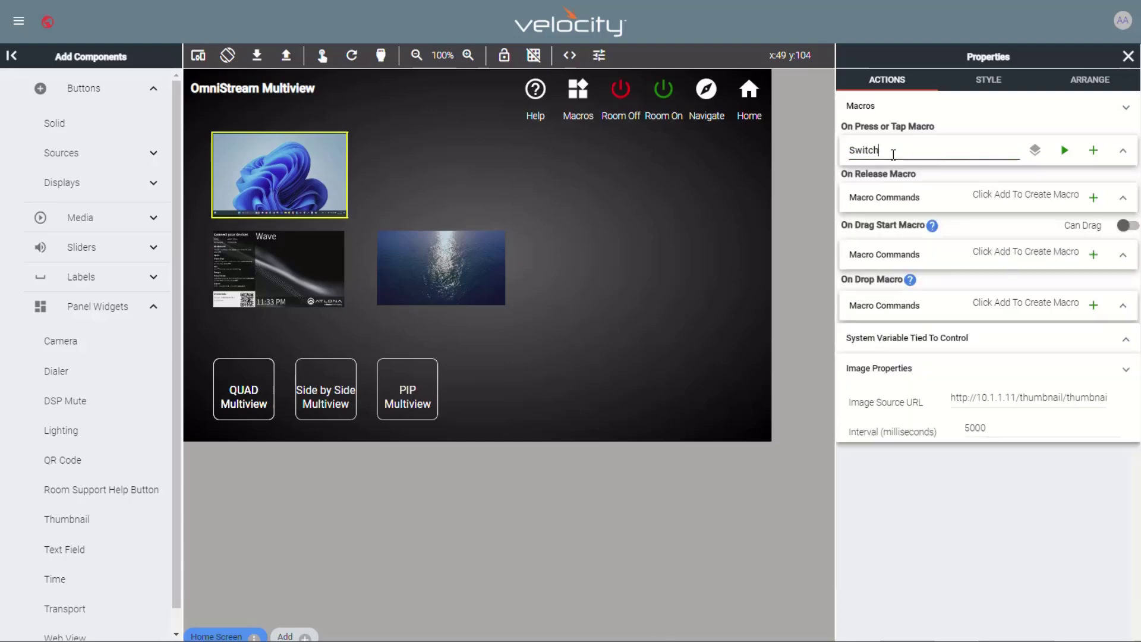
{"action": "type", "text": " to Full Laptop"}
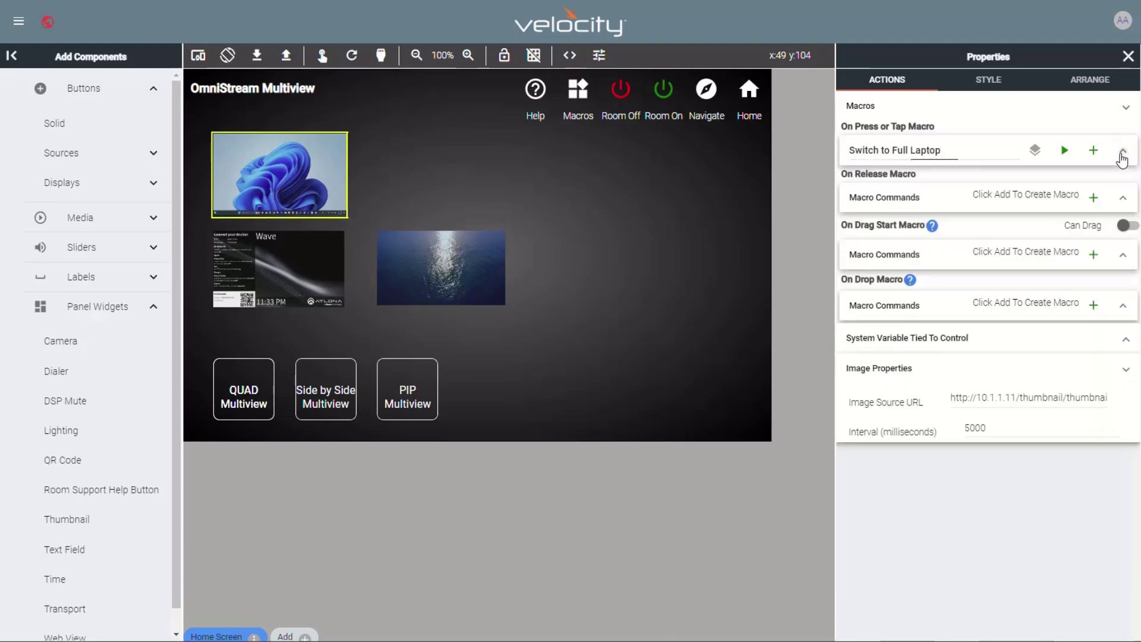
Set the Switch to Full Laptop macro's device to at-omni-121-01935 (10.1.1.3) and its command to HDMI Output - Video & Audio Input
{"action": "left_click", "coordinate": [1122, 156]}
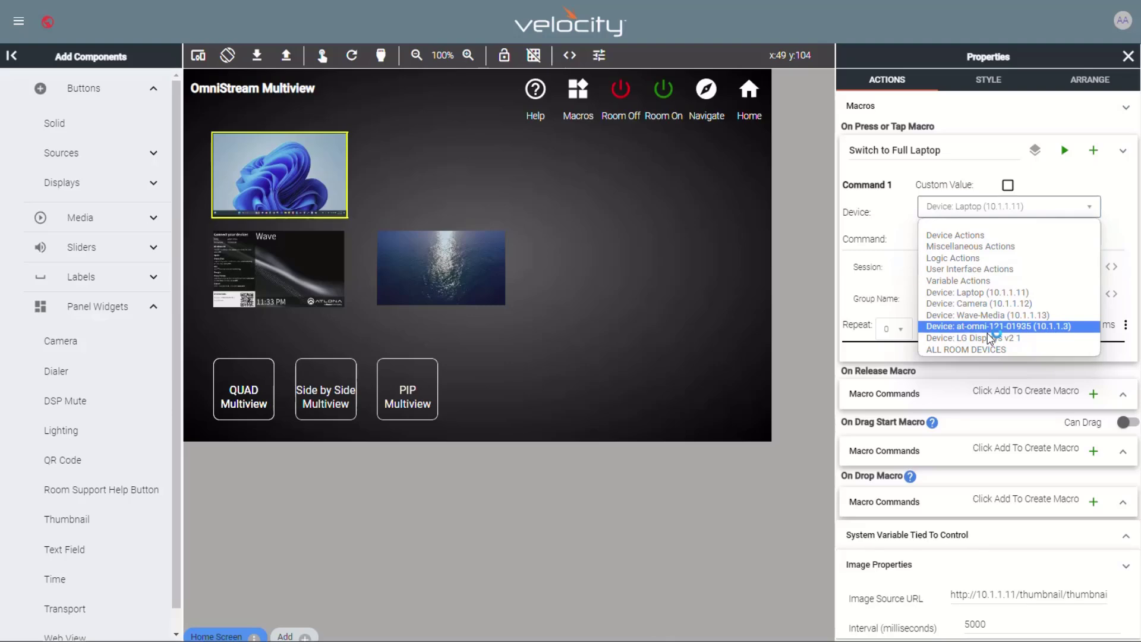
{"action": "left_click", "coordinate": [990, 327]}
{"action": "left_click", "coordinate": [983, 235]}
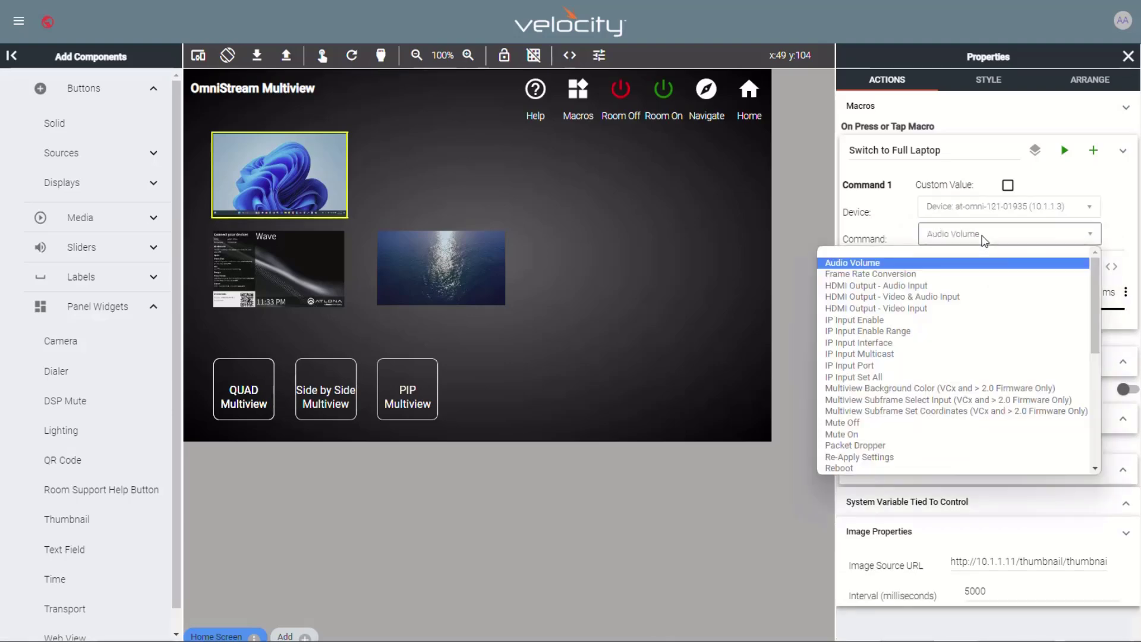
{"action": "left_click", "coordinate": [971, 297]}
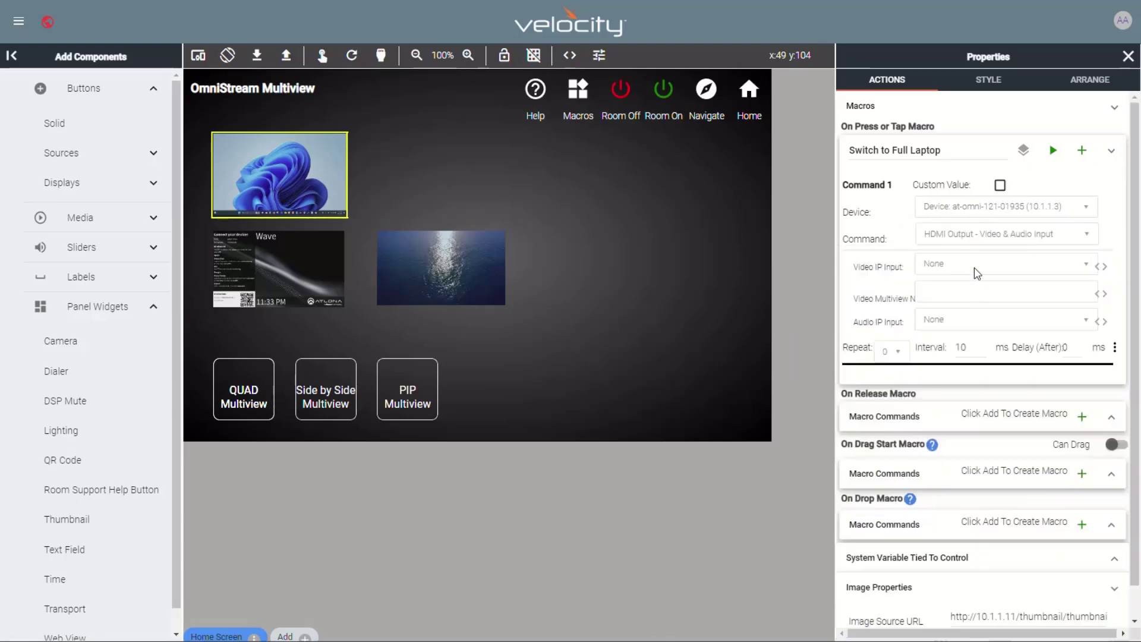
Set the Laptop macro command's Video IP Input to 1 and Audio IP Input to 3
{"action": "left_click", "coordinate": [978, 273]}
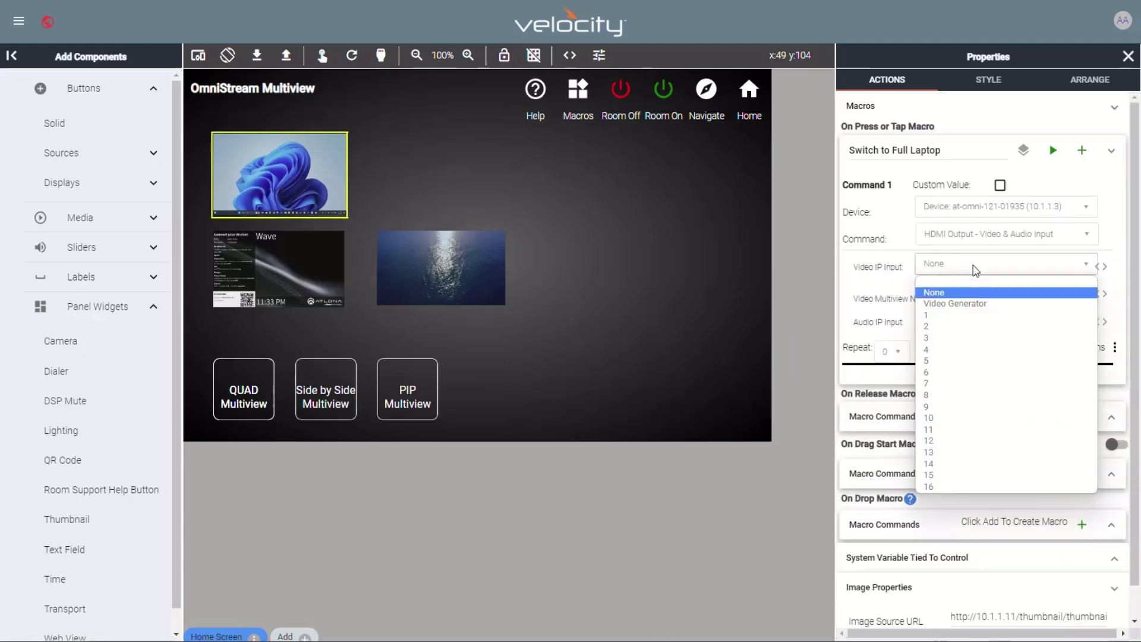
{"action": "left_click", "coordinate": [971, 322]}
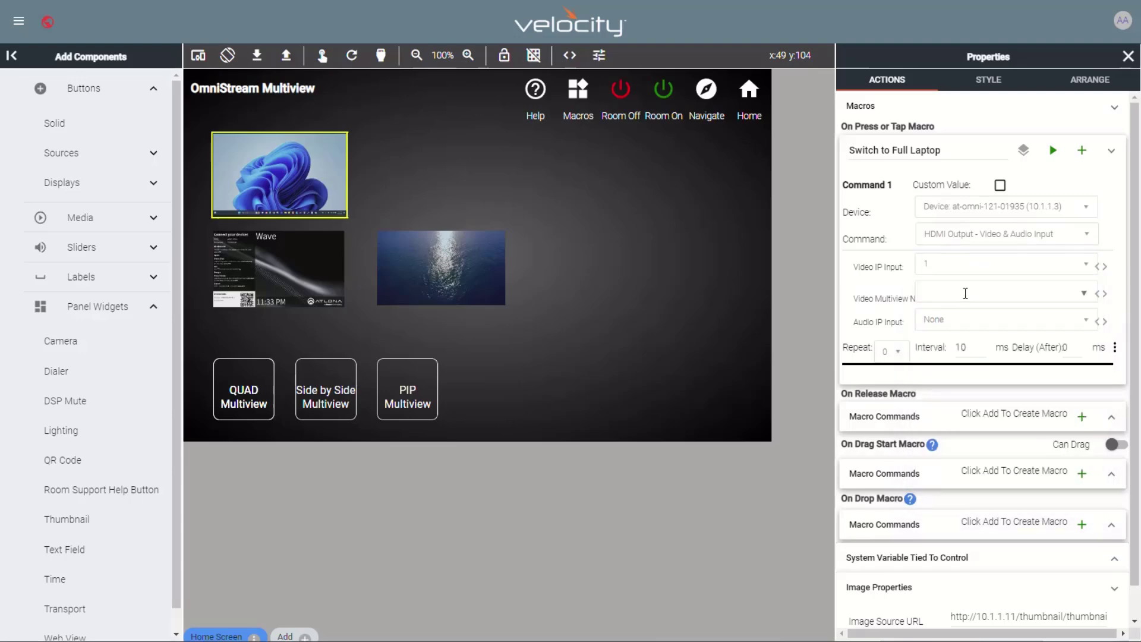
{"action": "left_click", "coordinate": [1046, 325]}
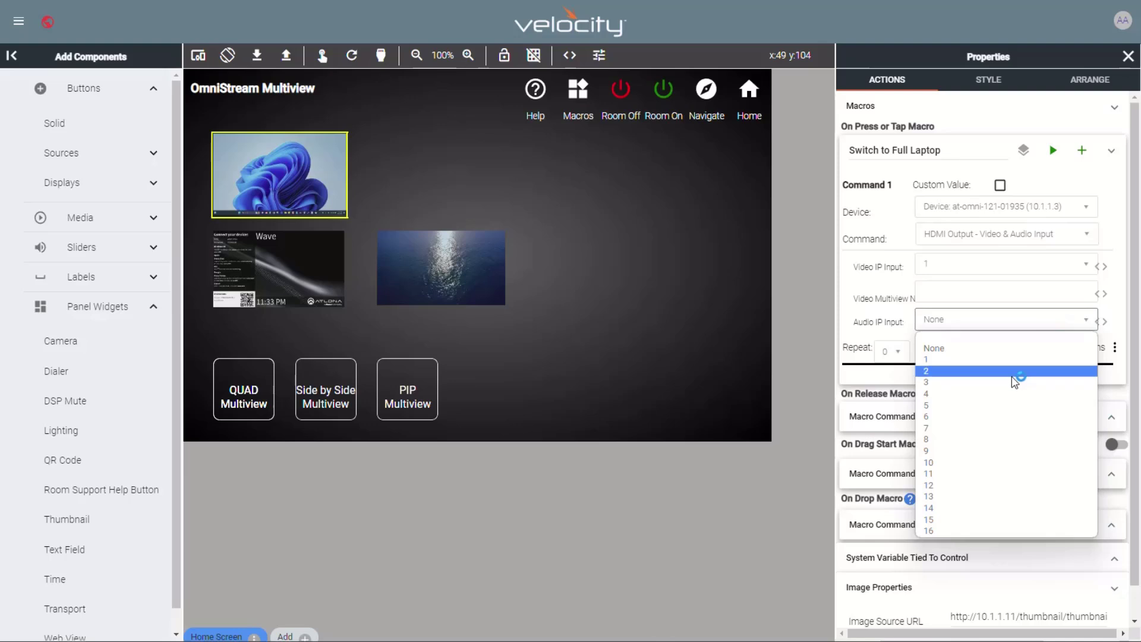
{"action": "left_click", "coordinate": [1013, 387]}
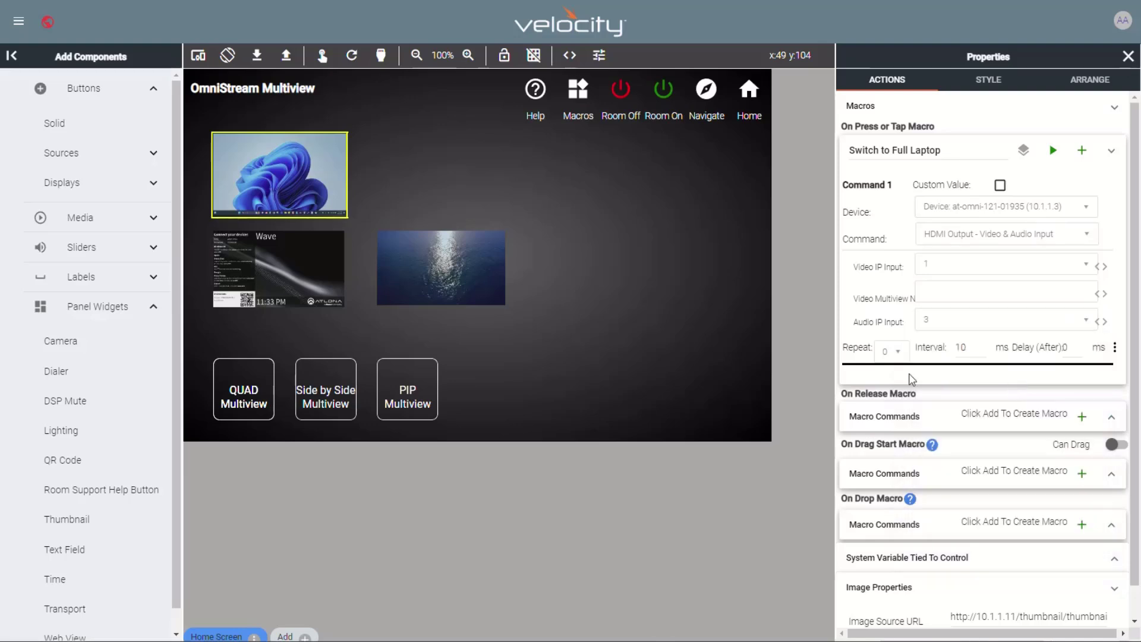
Add an On Press or Tap macro to the Wave thumbnail and name it Switch to Full Wave
{"action": "left_click", "coordinate": [270, 281]}
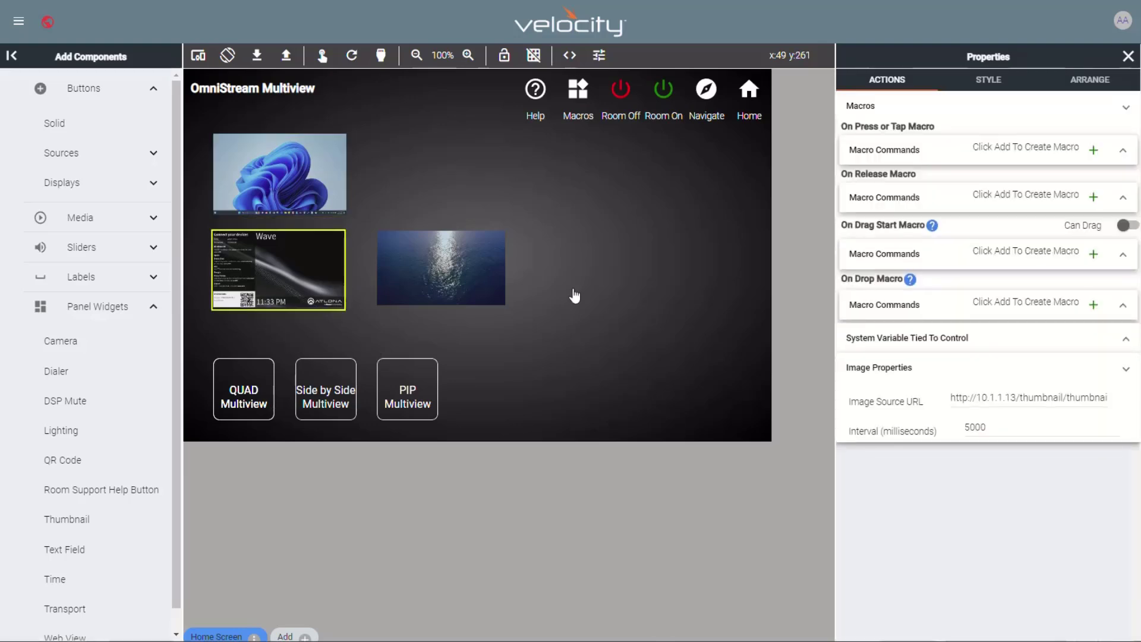
{"action": "left_click", "coordinate": [1094, 150]}
{"action": "type", "text": "Switch to Full Wave"}
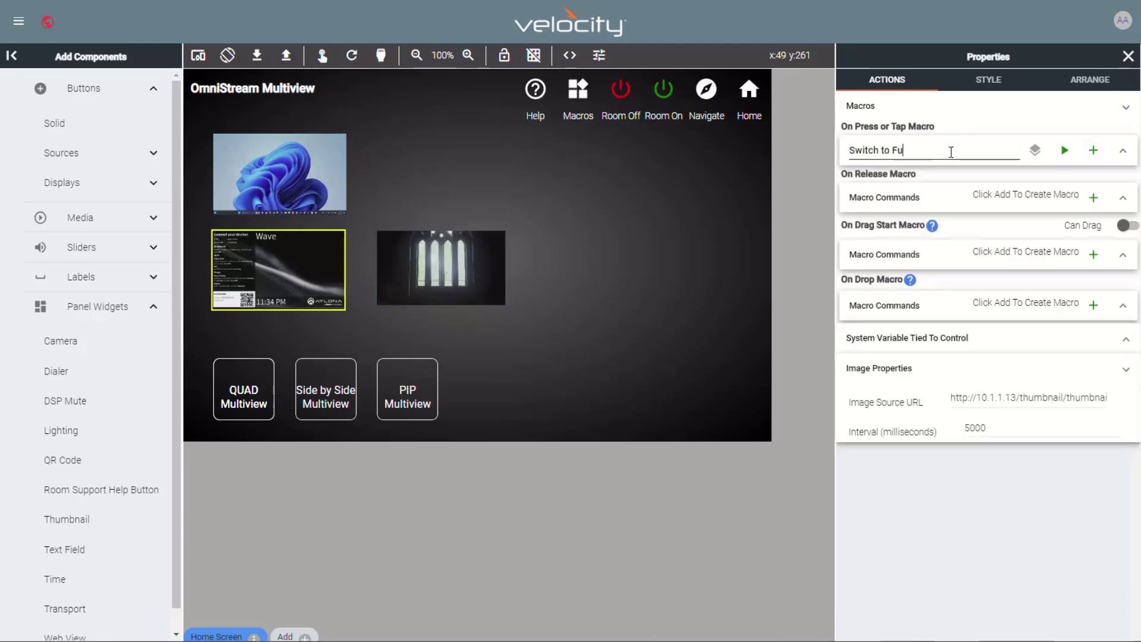
Configure the Switch to Full Wave macro with device at-omni-121-01935 (10.1.1.3), command HDMI Output - Video Input and IP Input 3
{"action": "left_click", "coordinate": [1122, 151]}
{"action": "left_click", "coordinate": [1009, 206]}
{"action": "left_click", "coordinate": [951, 327]}
{"action": "left_click", "coordinate": [1009, 234]}
{"action": "left_click", "coordinate": [927, 296]}
{"action": "left_click", "coordinate": [1009, 263]}
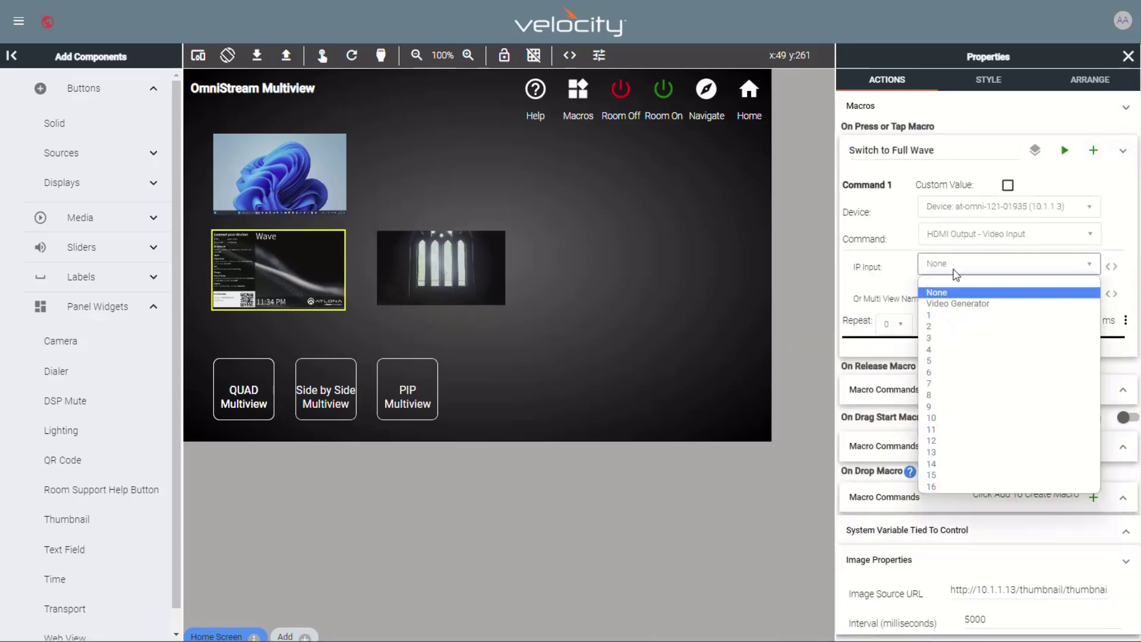
{"action": "left_click", "coordinate": [954, 339]}
Add an On Press or Tap macro to the Media thumbnail and name it Switch to Full Media
{"action": "left_click", "coordinate": [429, 259]}
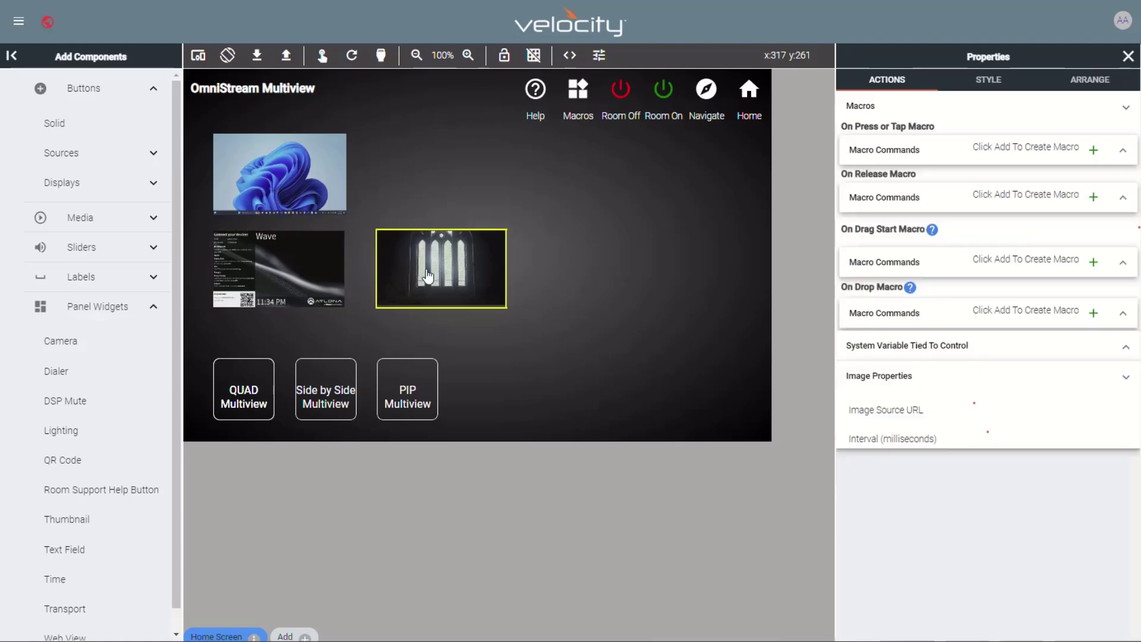
{"action": "left_click", "coordinate": [1094, 150]}
{"action": "type", "text": "Switch to Full Media"}
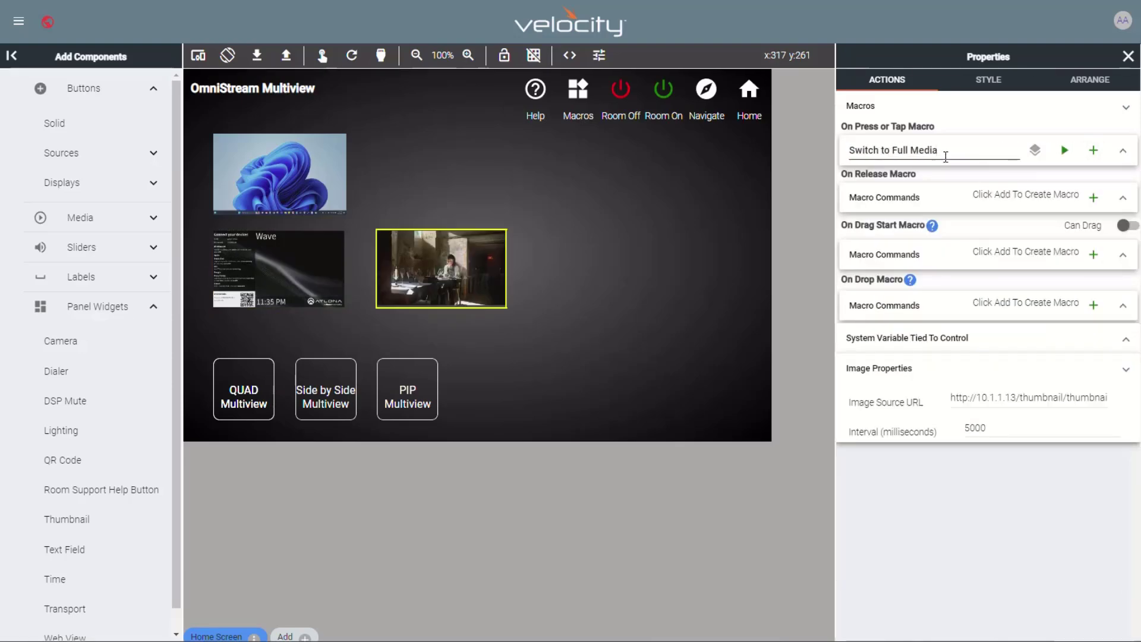
Configure the Switch to Full Media macro with device at-omni-121-01935 (10.1.1.3), command HDMI Output - Video Input and IP Input 4
{"action": "left_click", "coordinate": [1122, 151]}
{"action": "left_click", "coordinate": [1009, 206]}
{"action": "left_click", "coordinate": [951, 327]}
{"action": "left_click", "coordinate": [1009, 234]}
{"action": "left_click", "coordinate": [955, 304]}
{"action": "left_click", "coordinate": [1009, 264]}
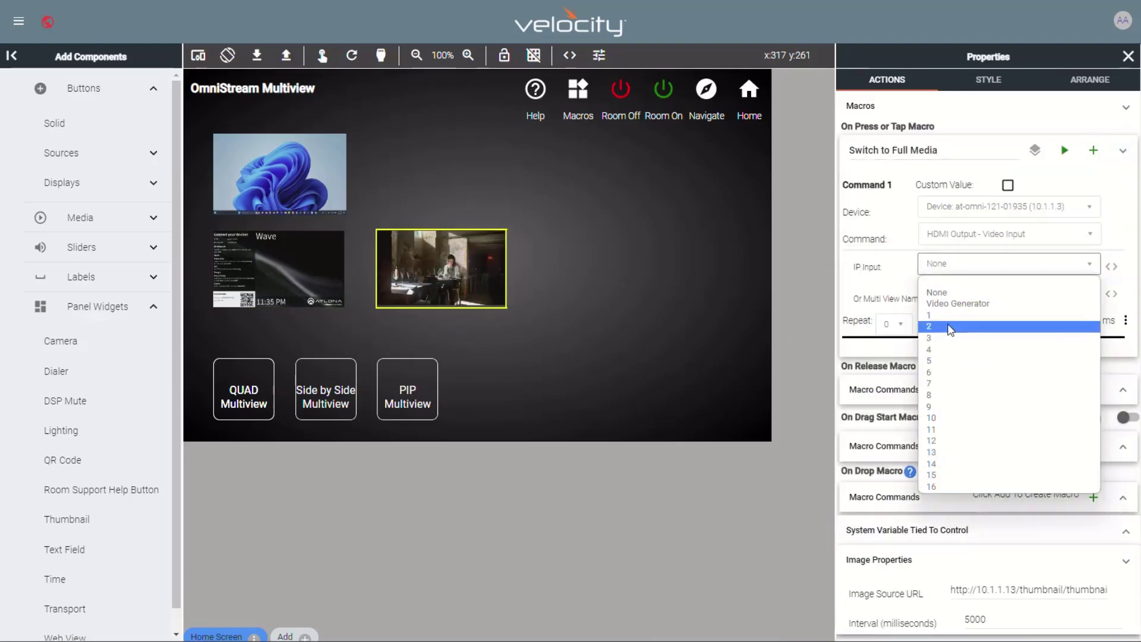
{"action": "left_click", "coordinate": [949, 349]}
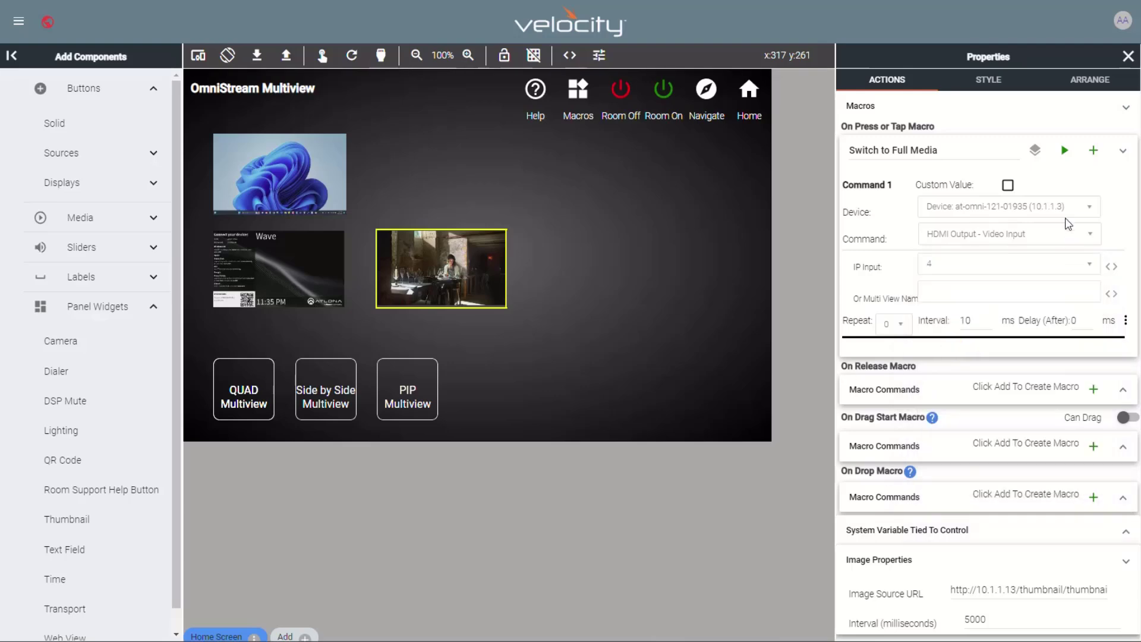
Open the control panel preview to test the thumbnail macros
{"action": "left_click", "coordinate": [321, 56]}
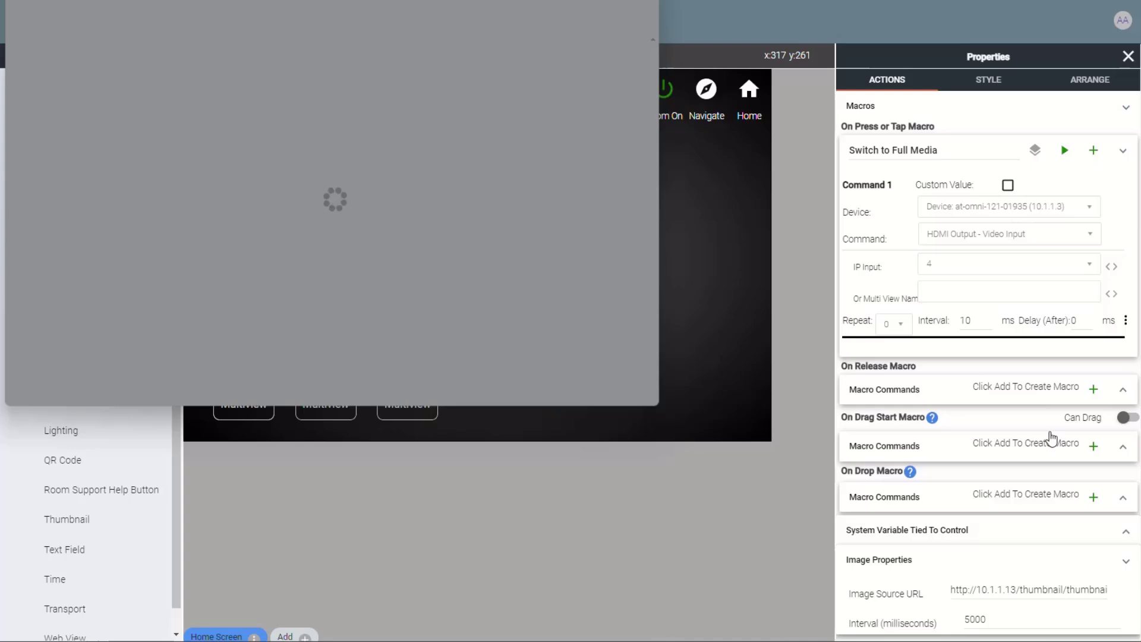